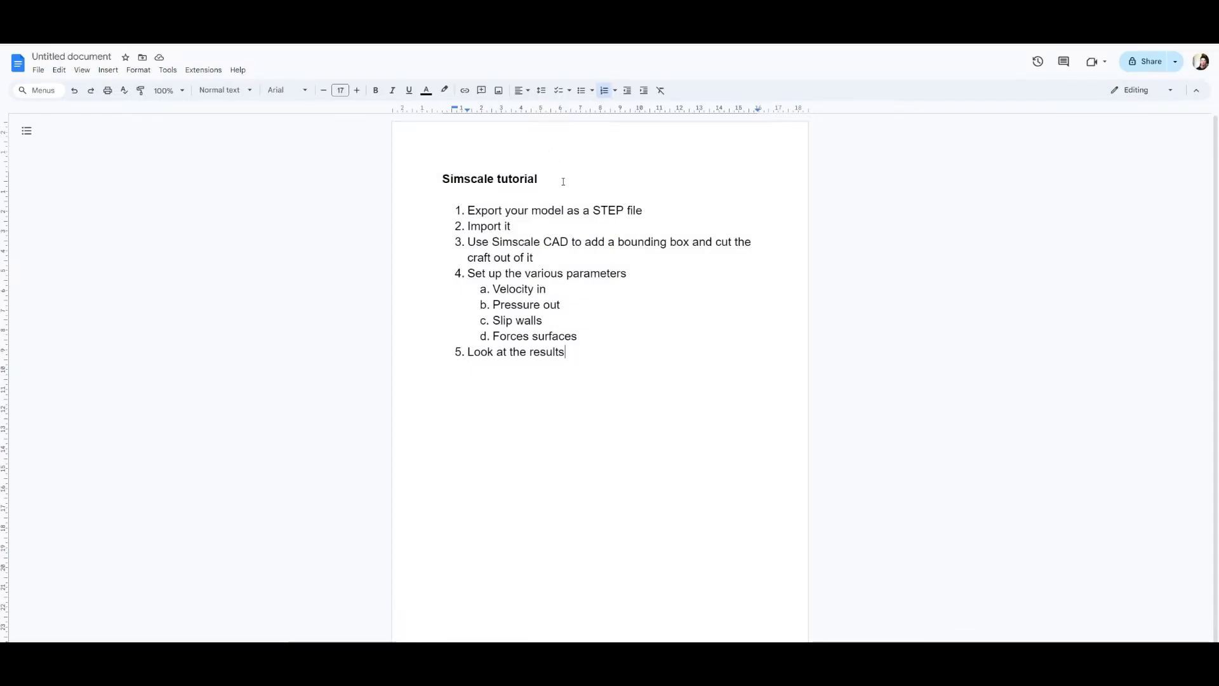
Switch to the SimScale website and create a new project titled "dfasgsadffas" with the description "asdfasdfad" and the tag "asdfasdf".
click(563, 181)
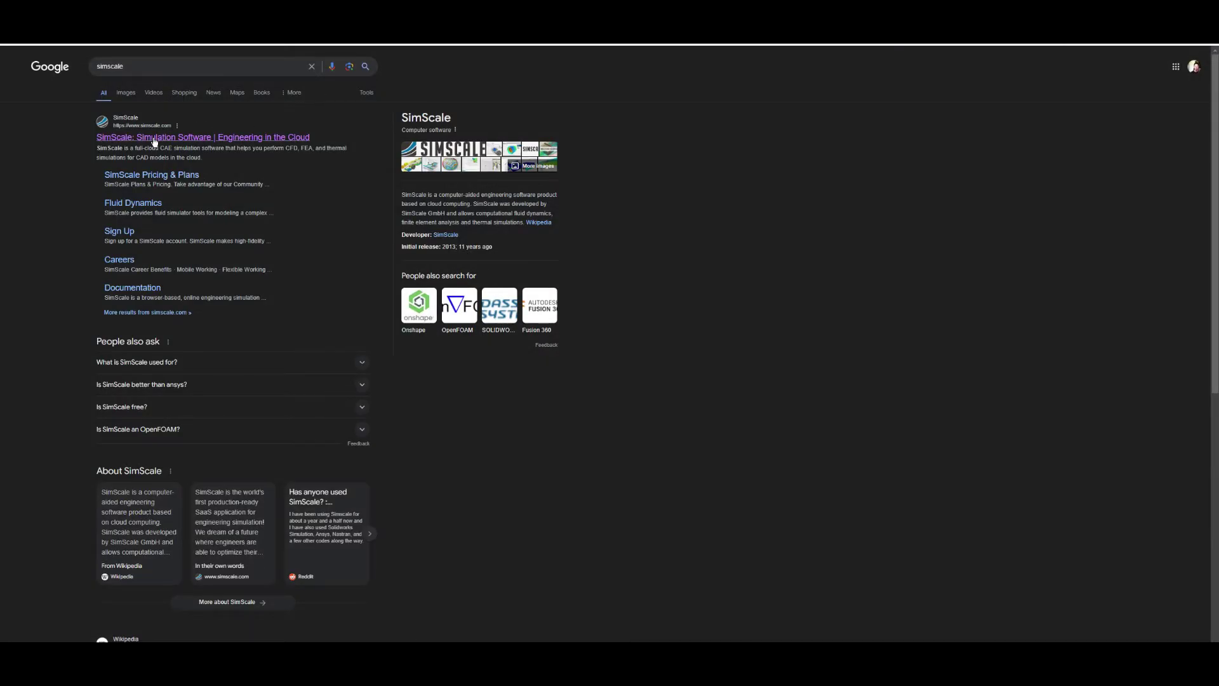
click(299, 138)
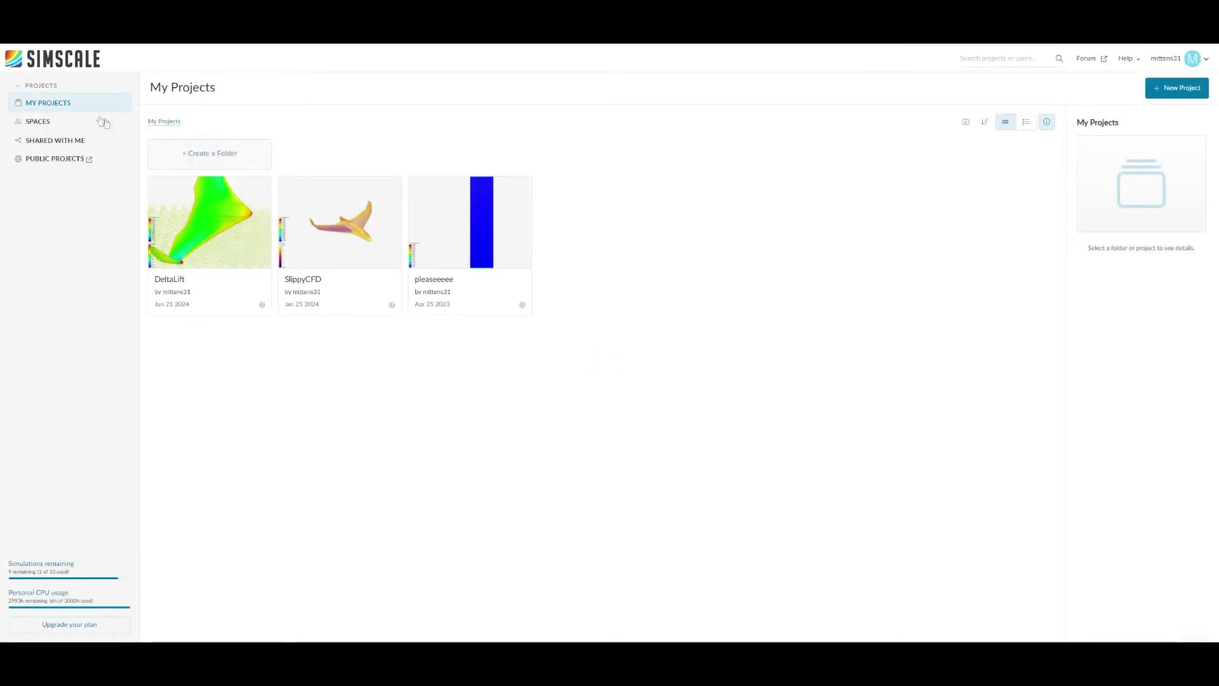
click(1177, 93)
click(652, 296)
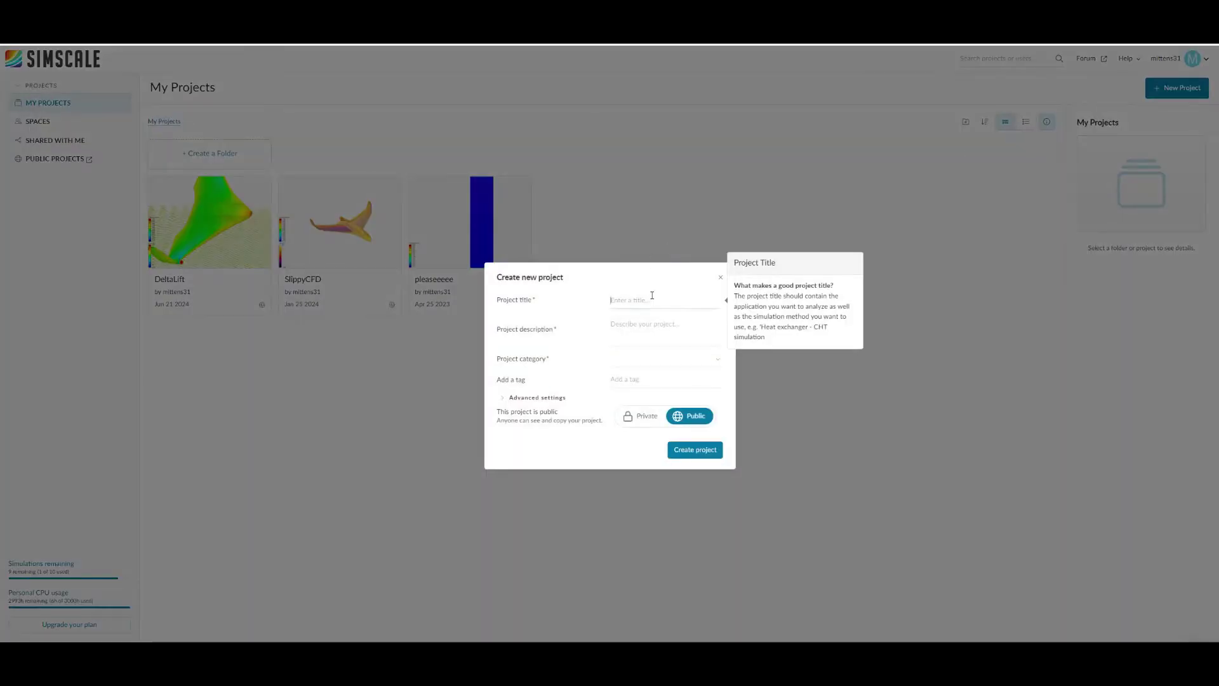
text(dfasgsadffas)
click(637, 319)
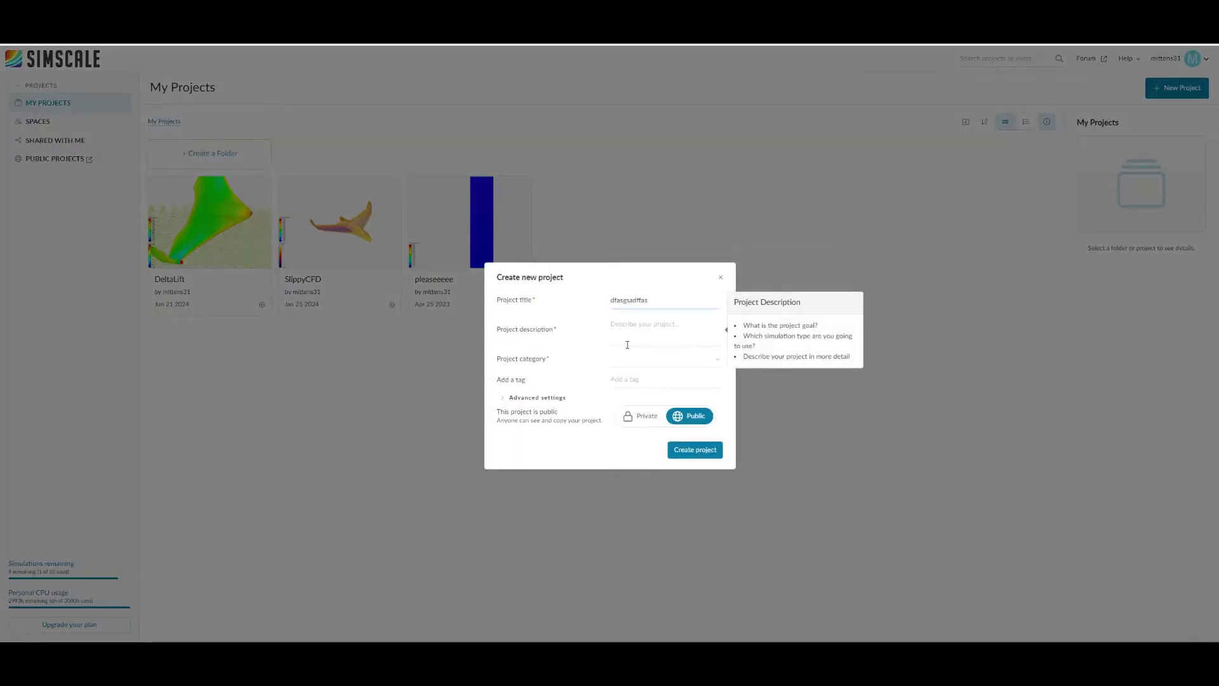
text(asdfasdfad)
click(645, 381)
text(asdfasdf)
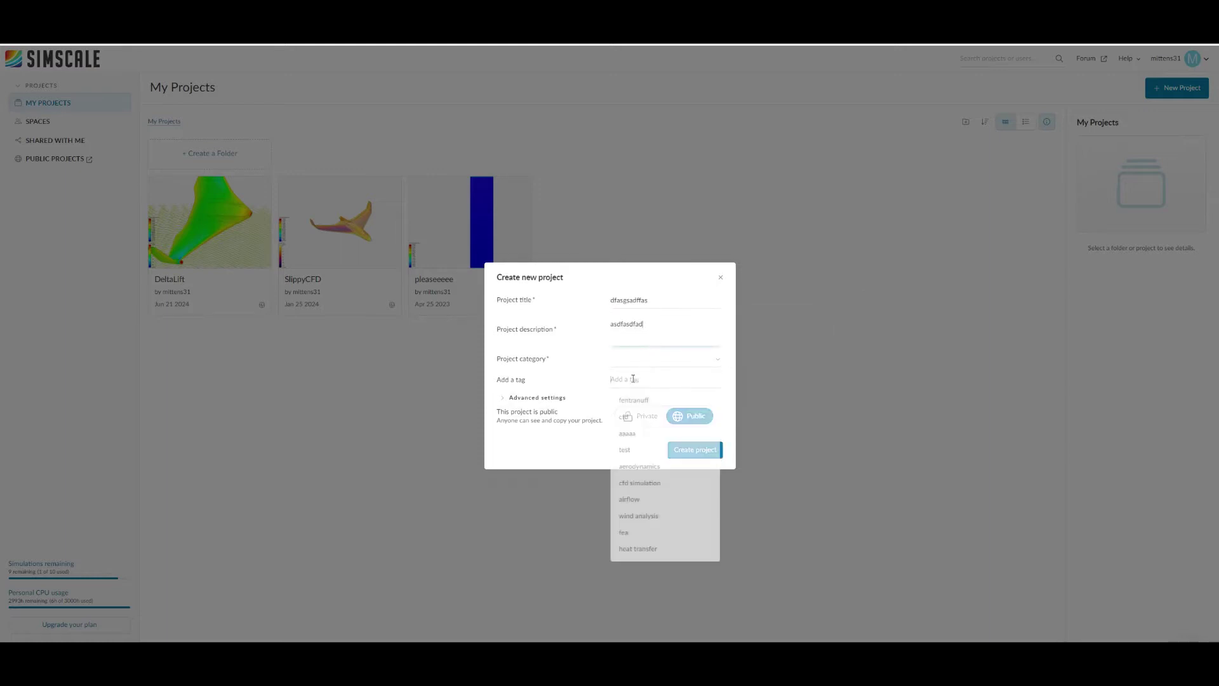
key(Return)
click(695, 450)
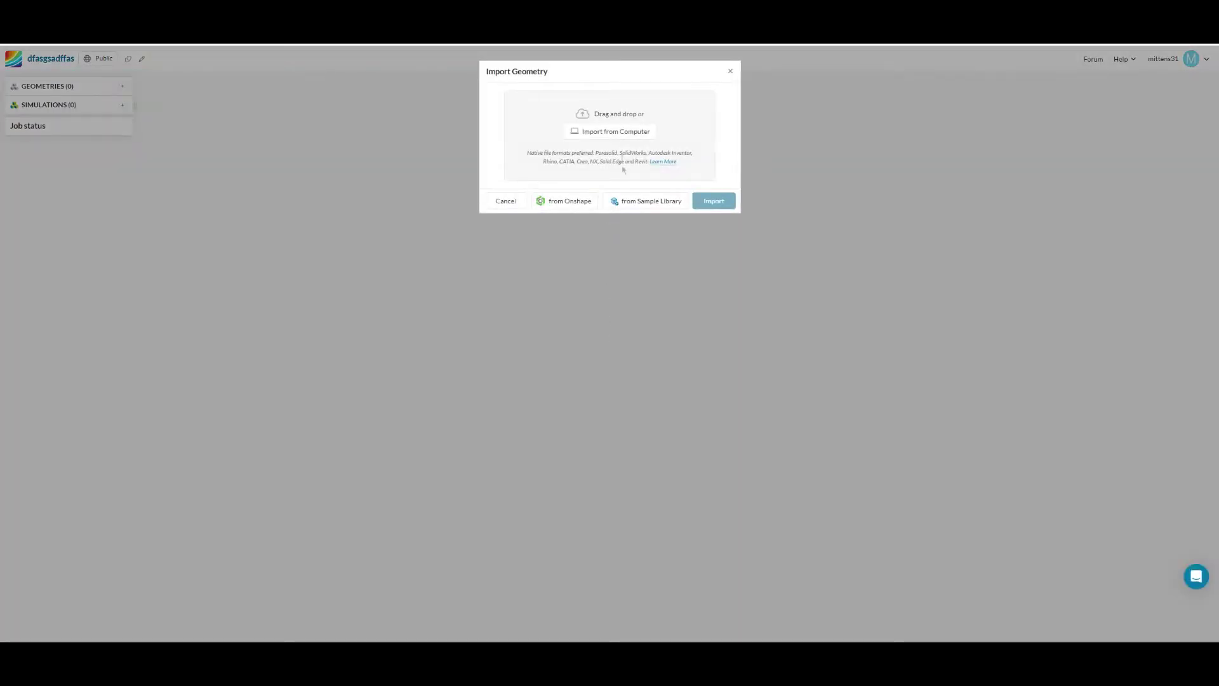
Import the geometry file body_full_step2.step from the computer into the project.
click(616, 135)
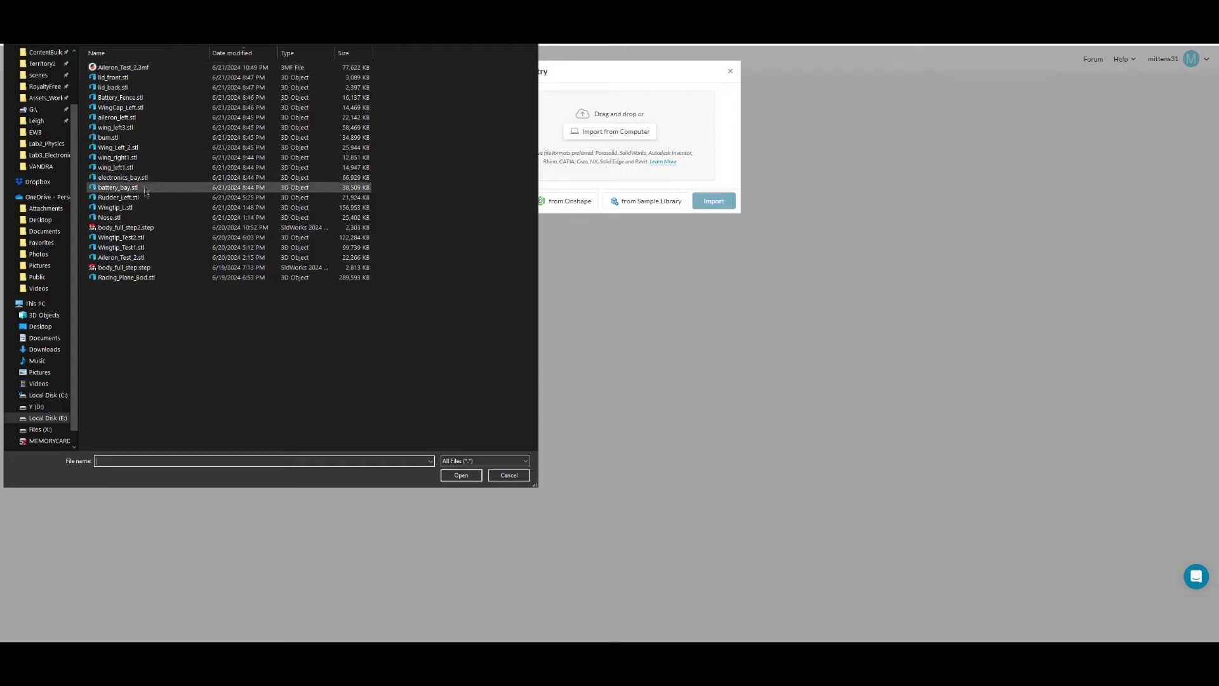
double_click(126, 227)
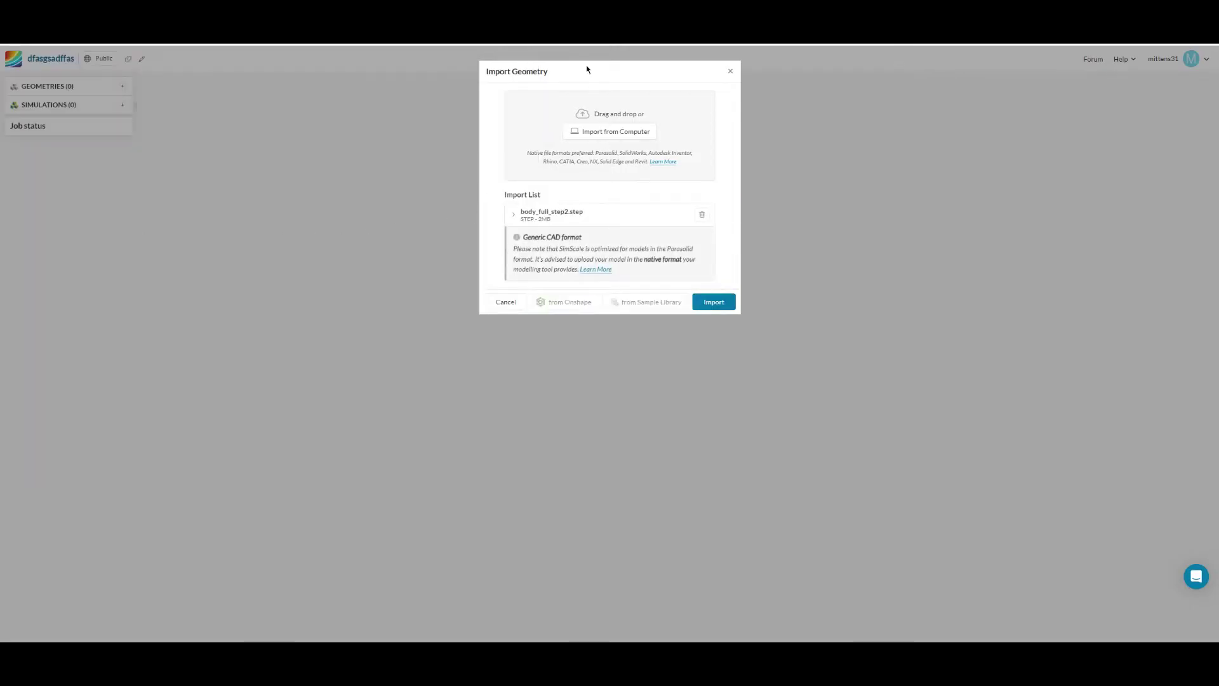
click(711, 302)
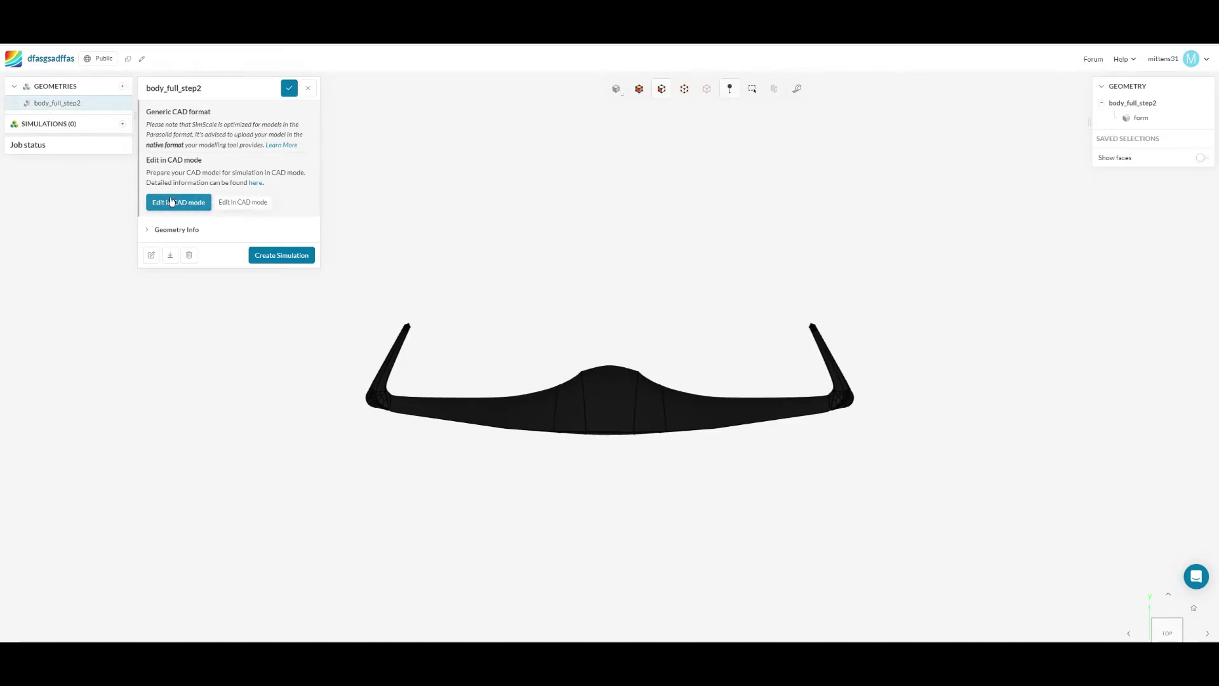
Open the imported body_full_step2 geometry for editing in CAD mode.
click(171, 202)
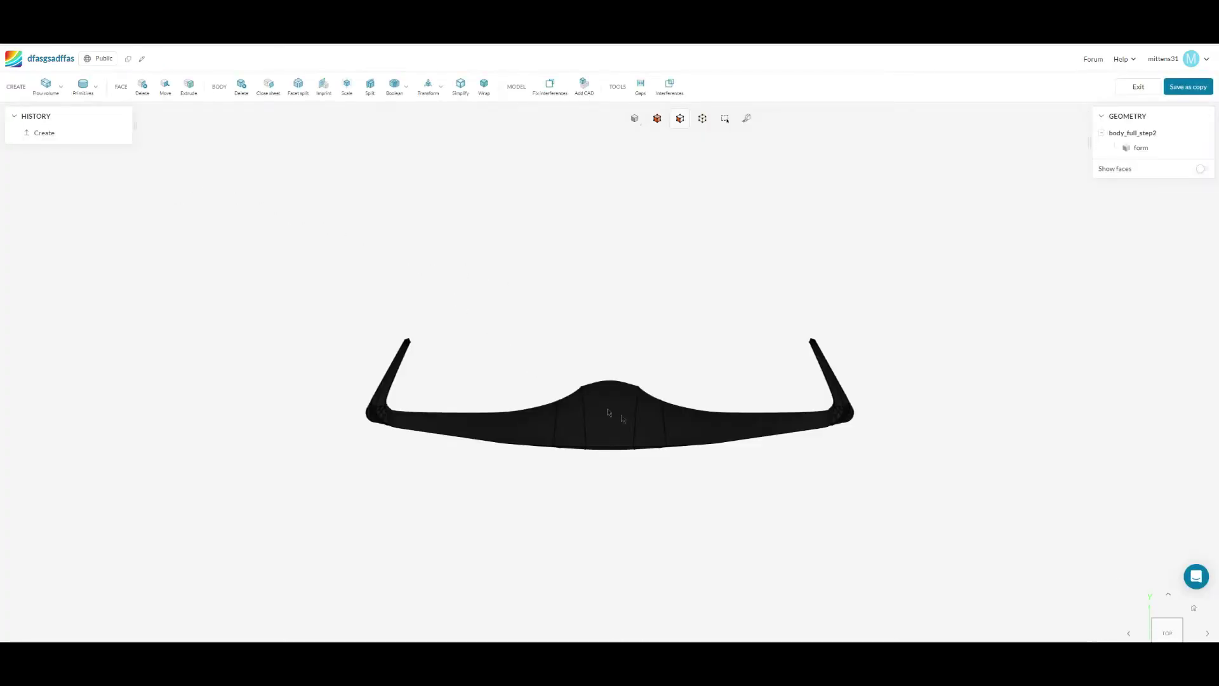
scroll(694, 325, down, 2)
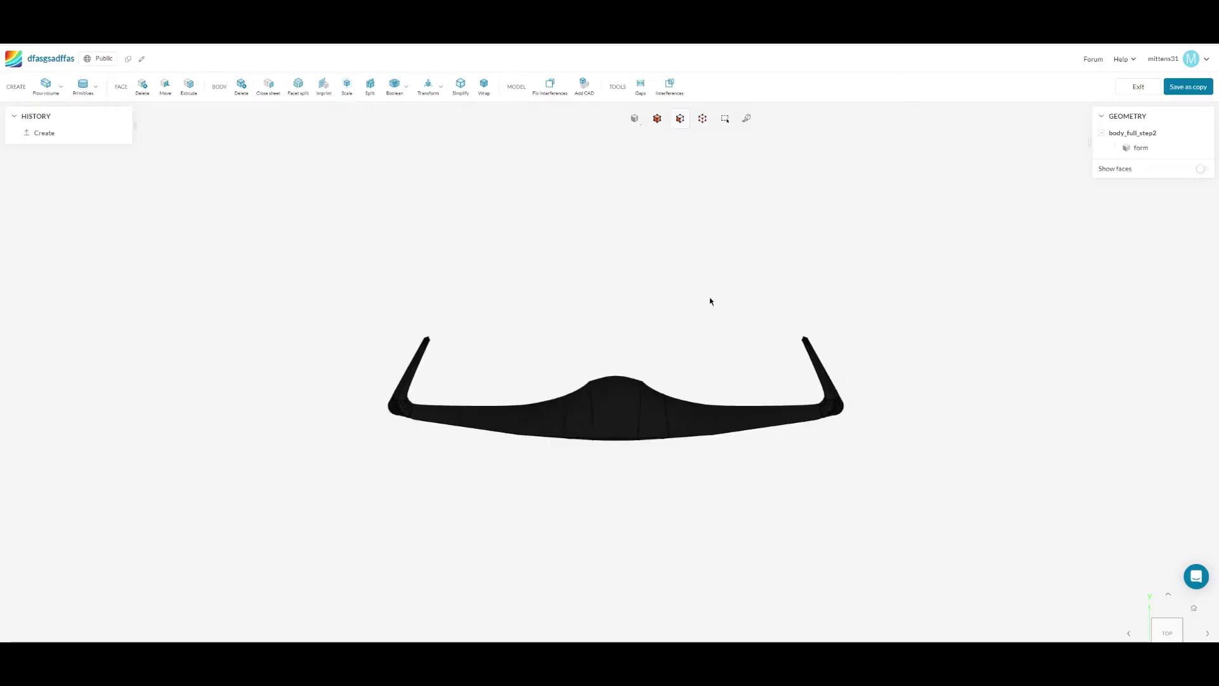
drag(711, 301, 775, 428)
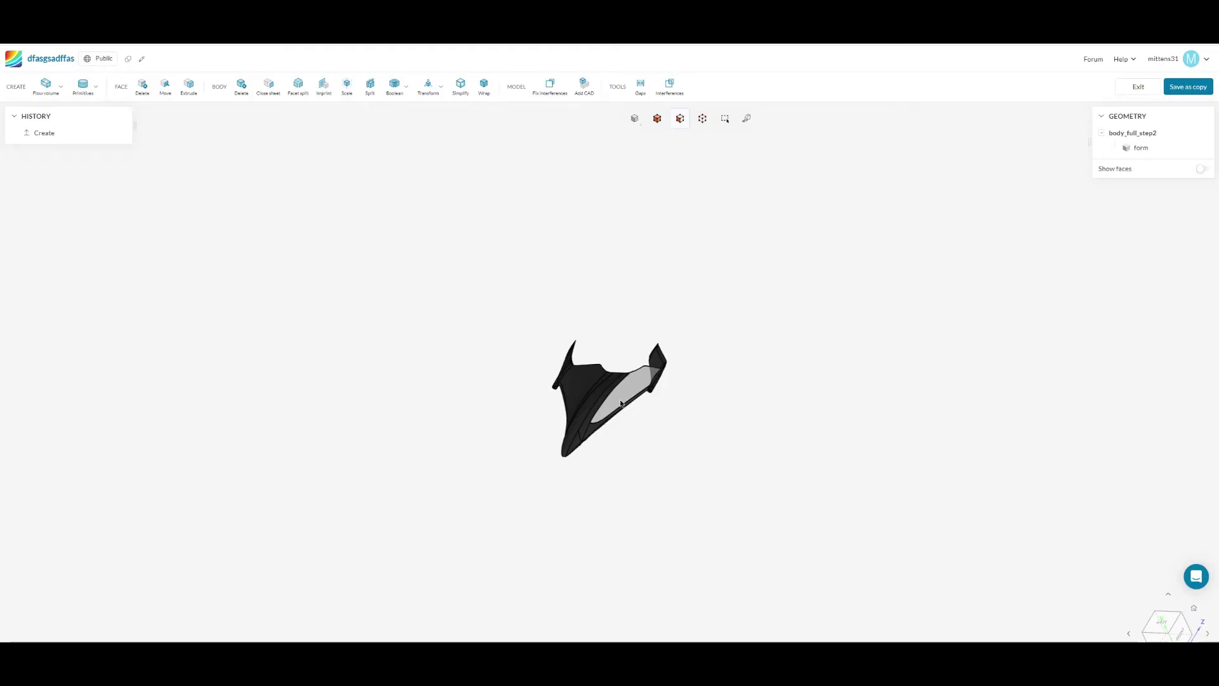
Start an external flow volume around the craft and set its X, Y and Z minimums to -1 m.
click(46, 87)
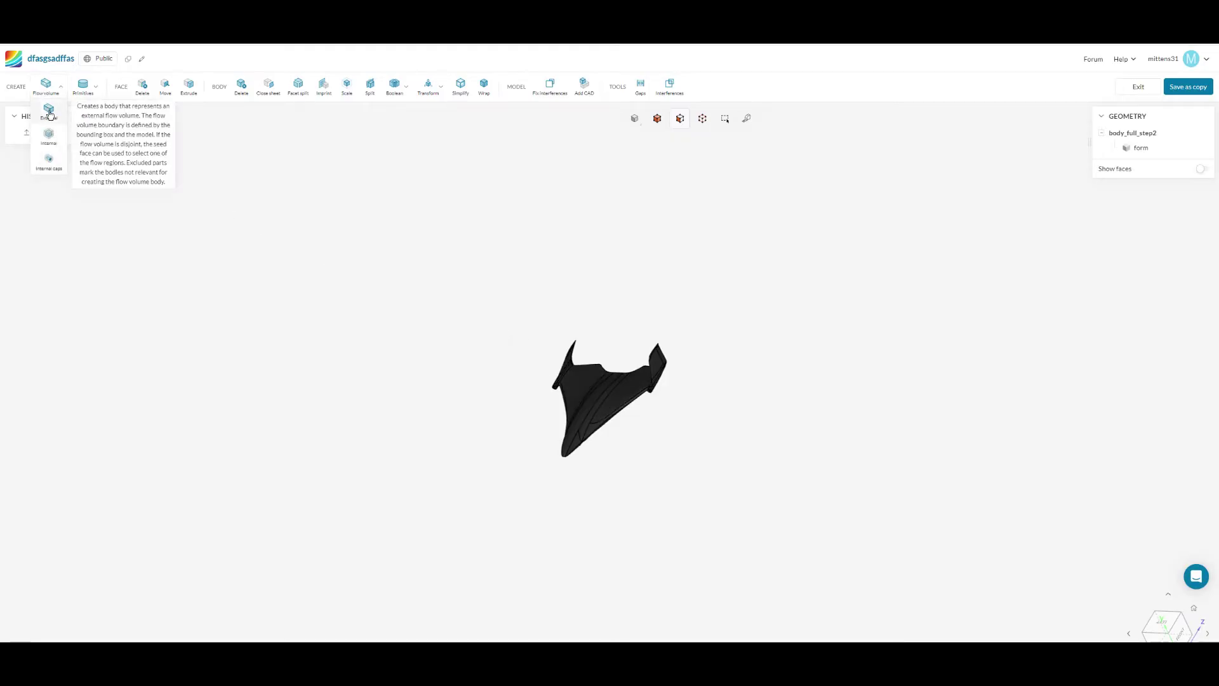
click(48, 112)
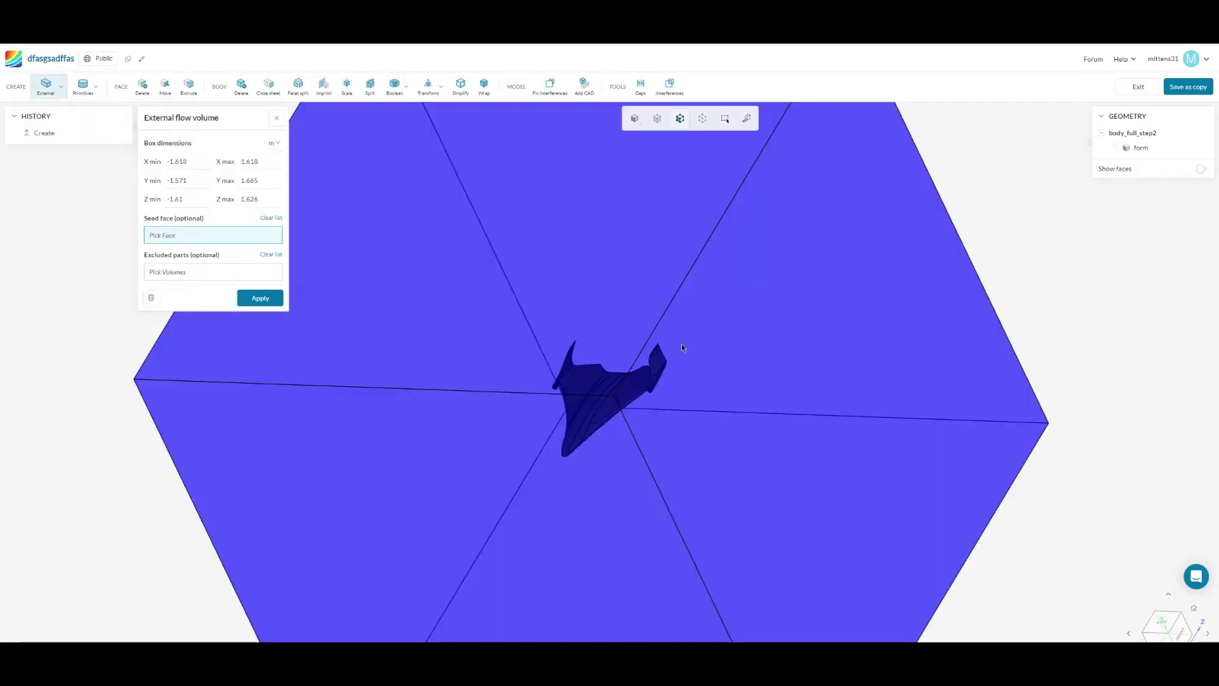
double_click(179, 162)
text(1)
double_click(177, 180)
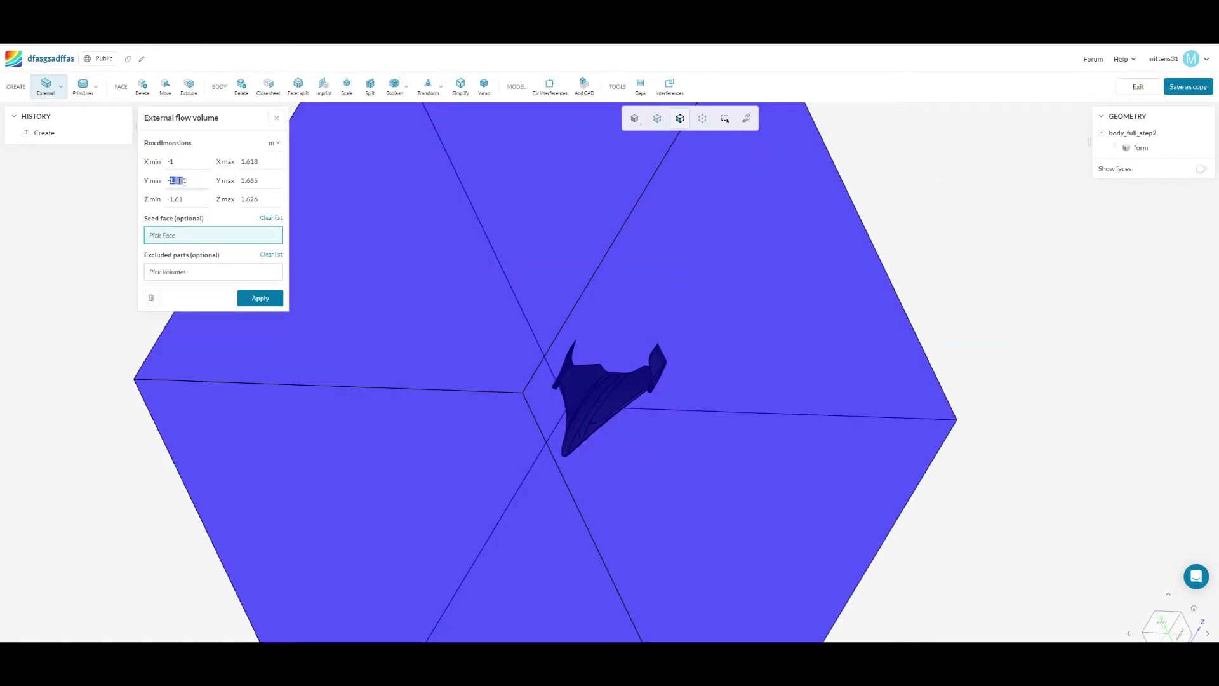
text(1)
double_click(175, 199)
text(1)
Set the flow volume's X, Y and Z maximums to 1 m and apply the external flow volume.
double_click(249, 199)
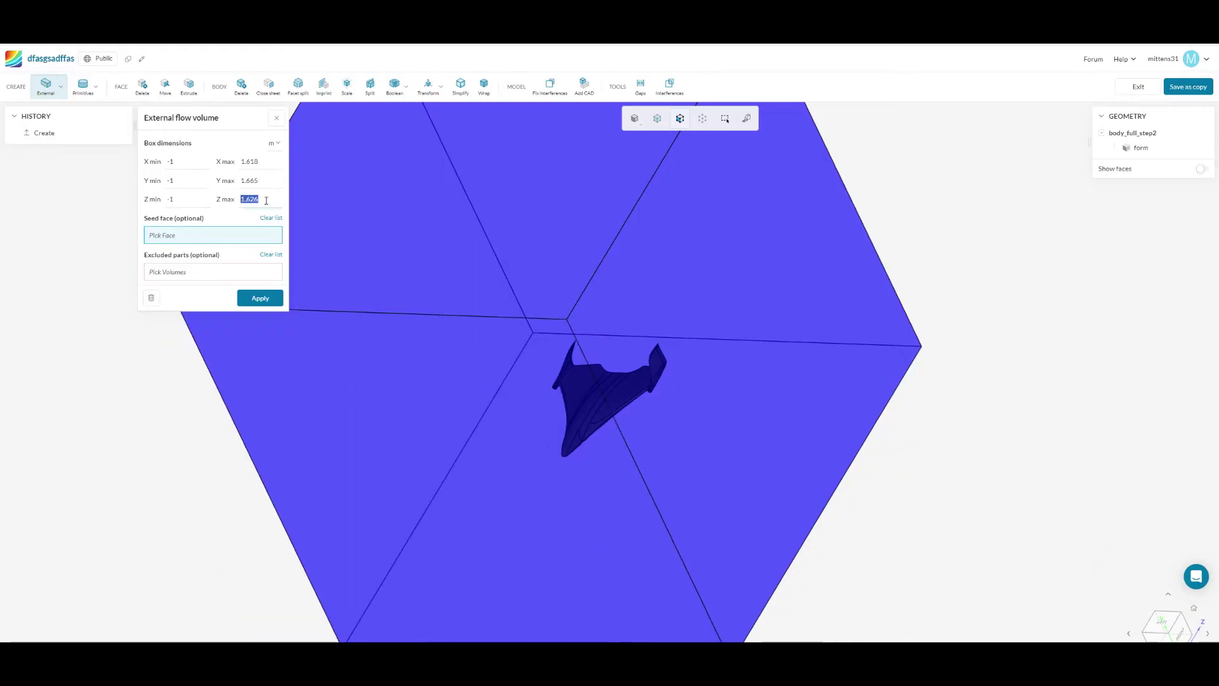
click(267, 200)
double_click(257, 199)
text(1)
double_click(257, 180)
text(1)
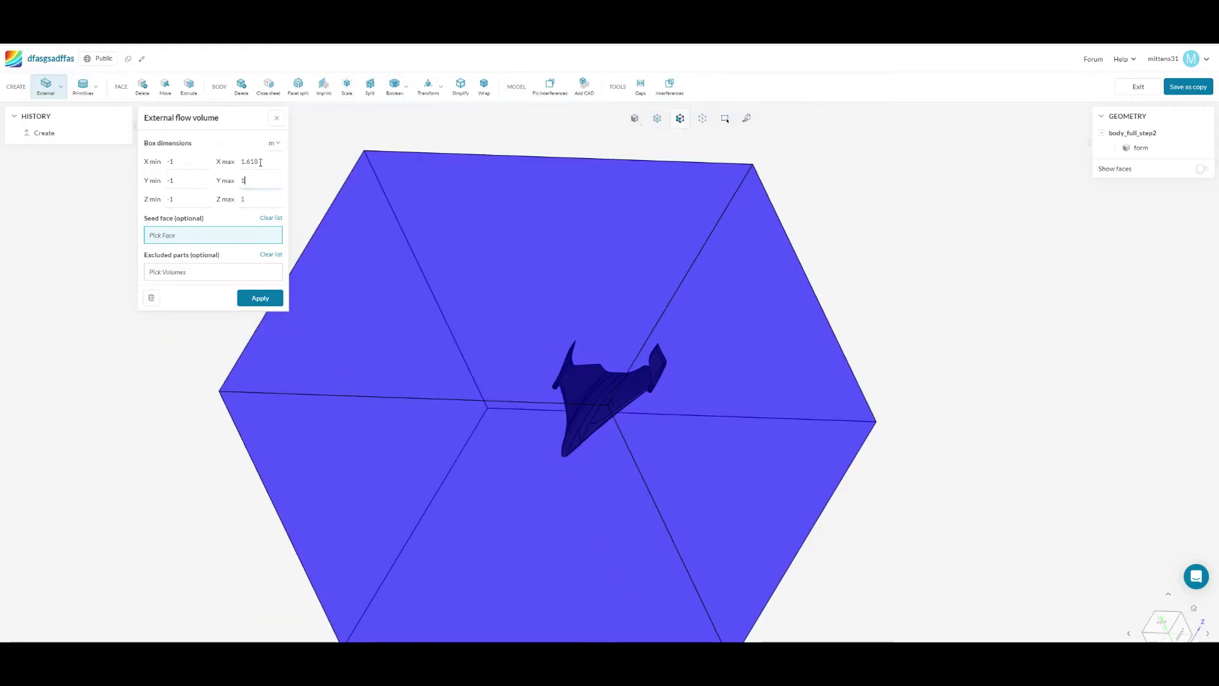
double_click(260, 162)
text(1)
drag(389, 223, 966, 229)
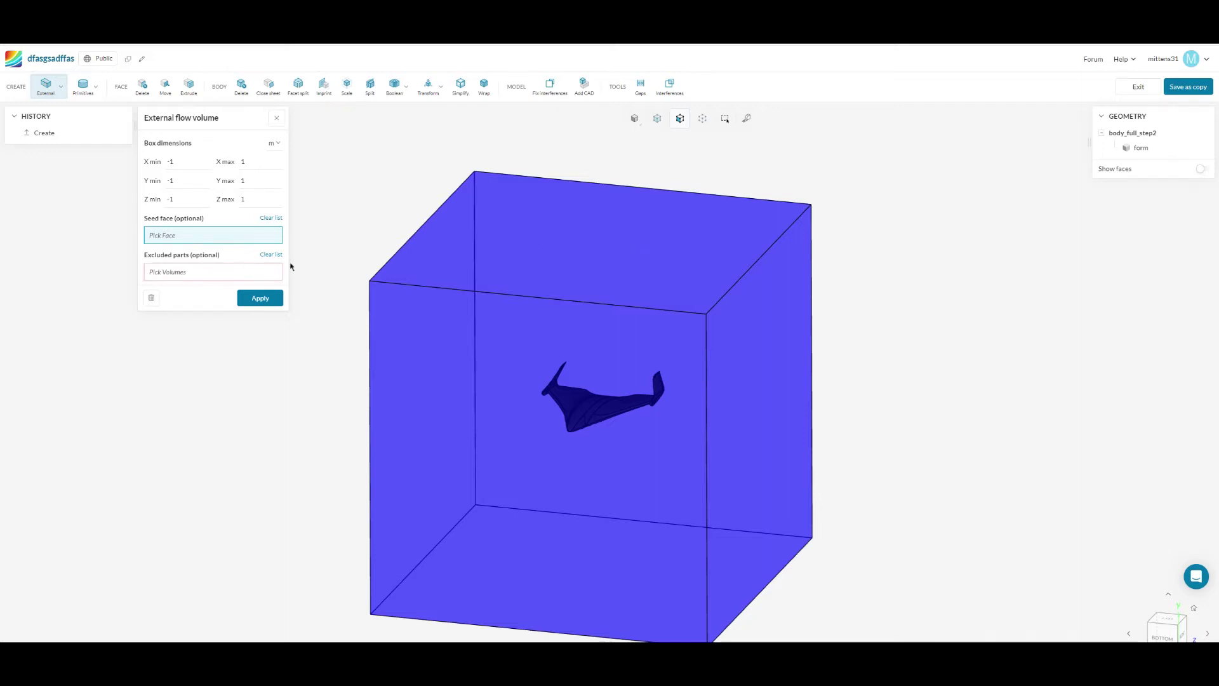
click(267, 303)
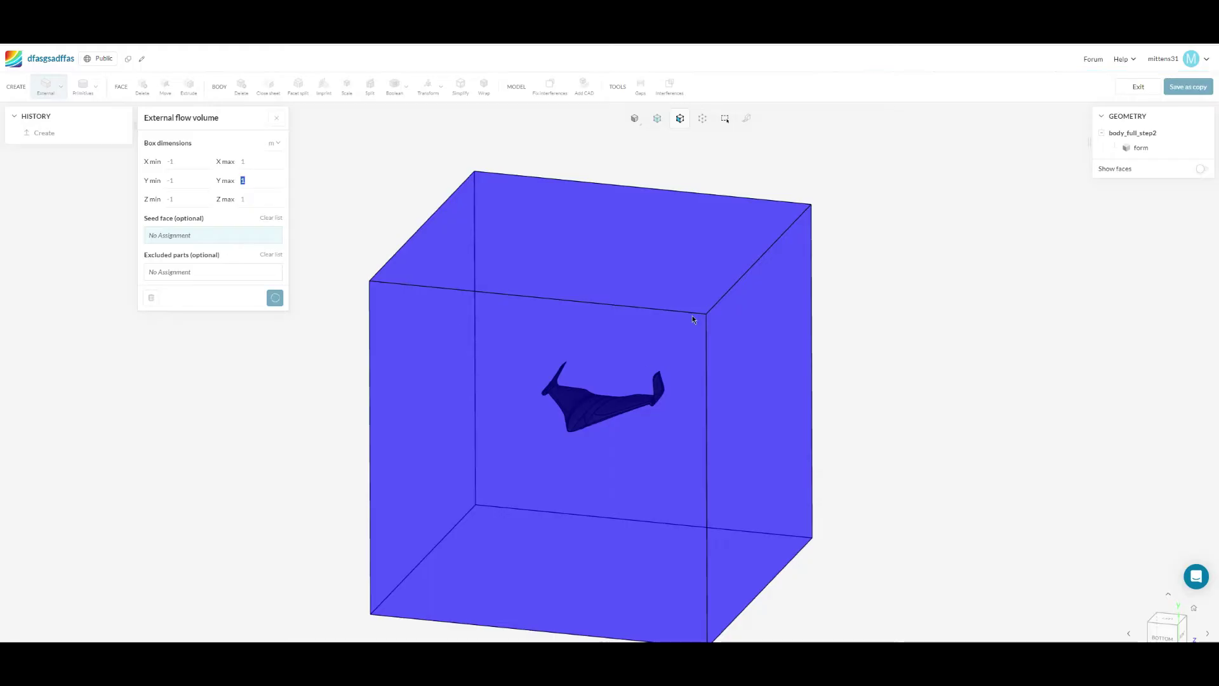
Subtract the form body from the Flow region with a Boolean operation, discarding the tool body.
click(395, 86)
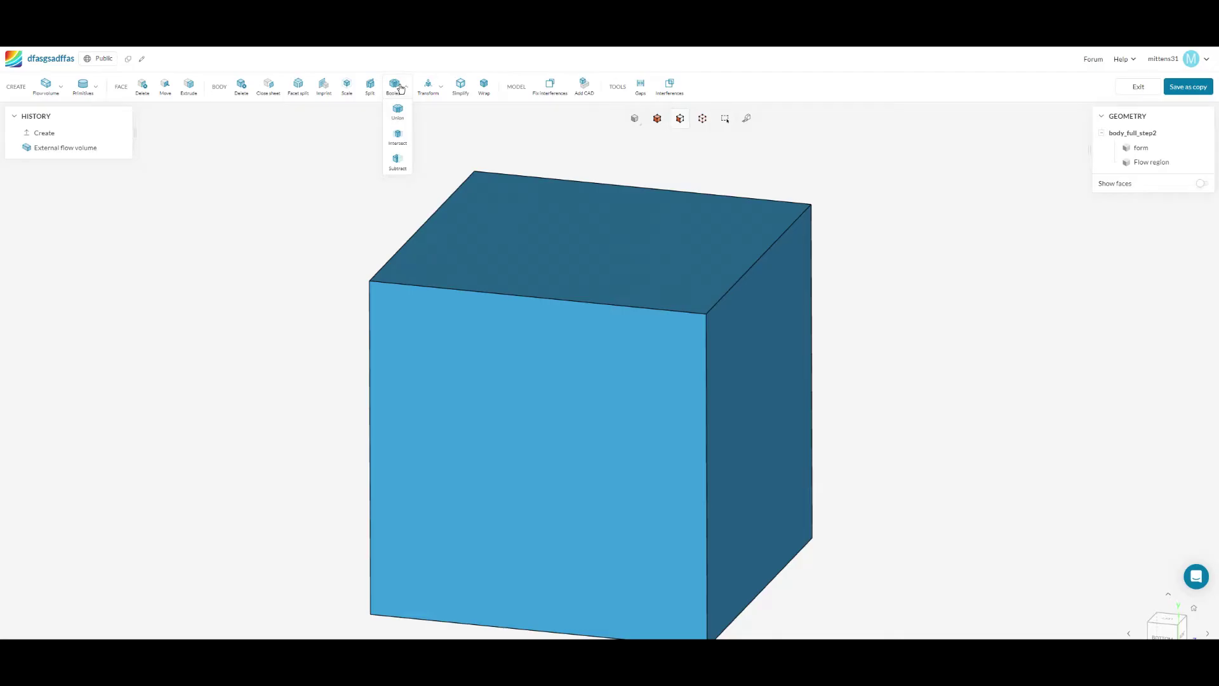
click(398, 161)
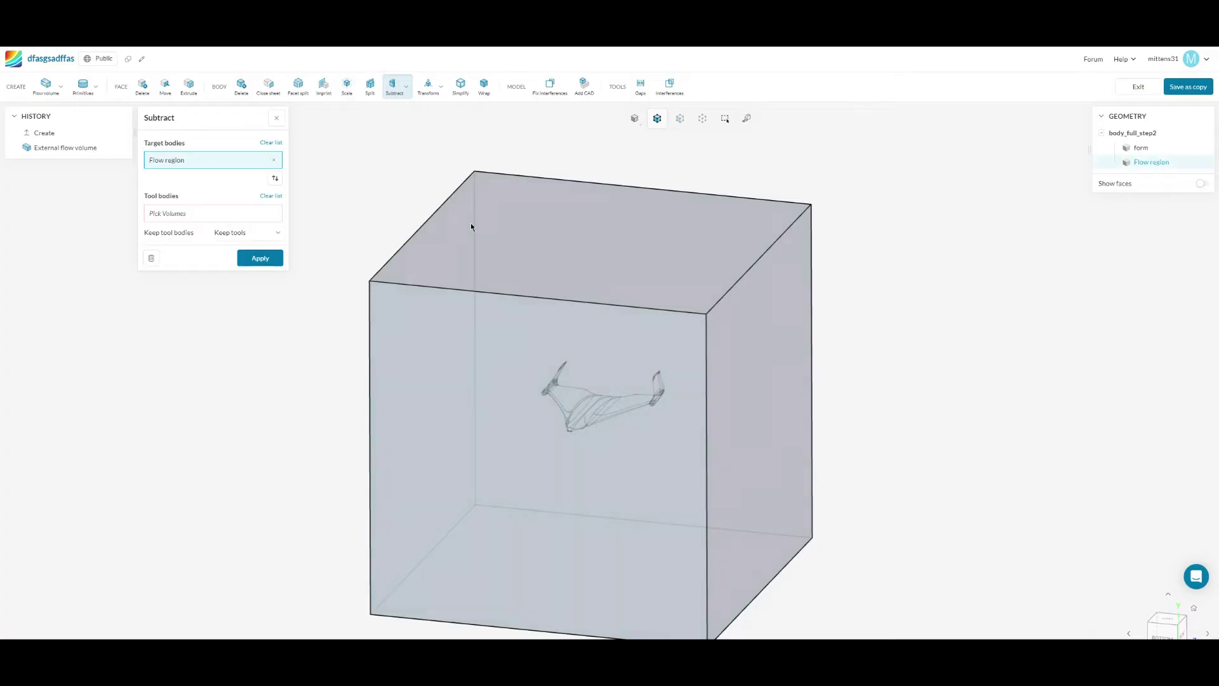
click(471, 226)
click(185, 216)
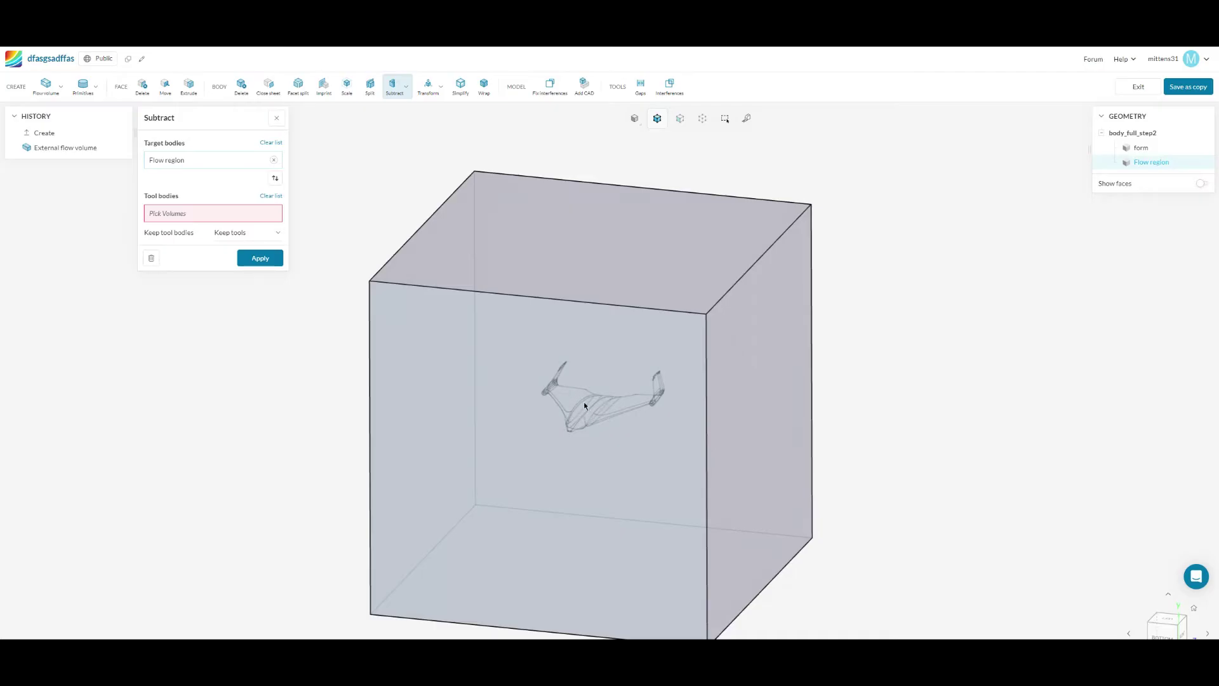
click(1133, 150)
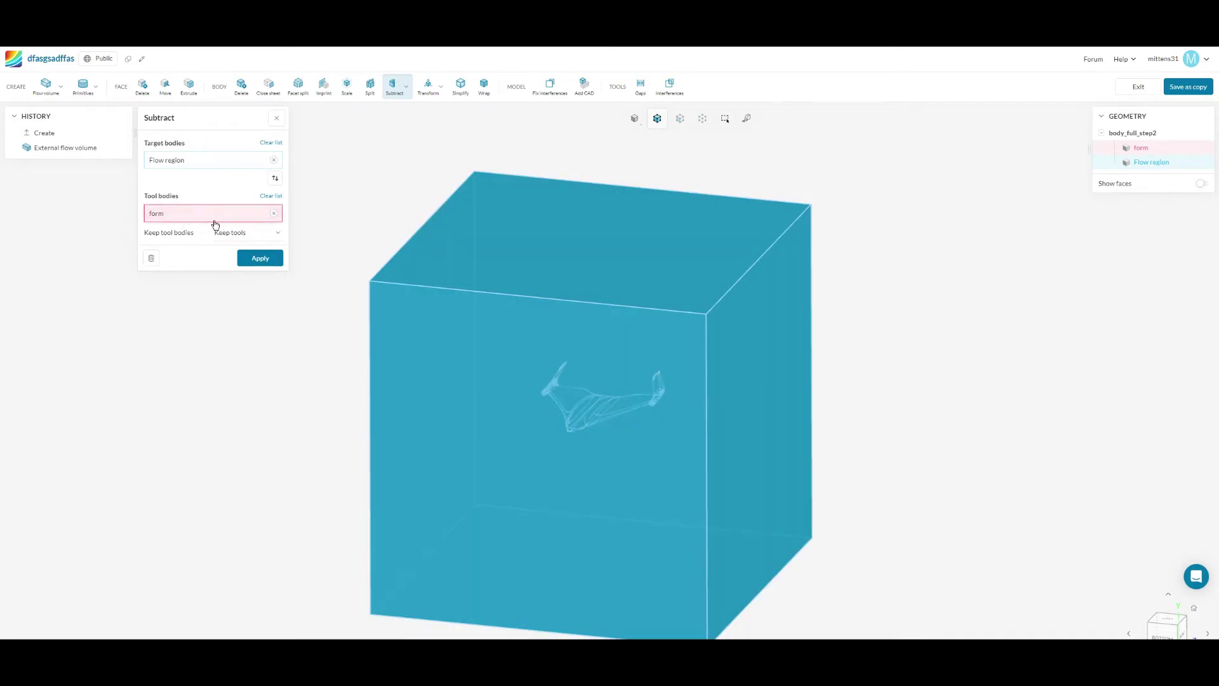
click(251, 235)
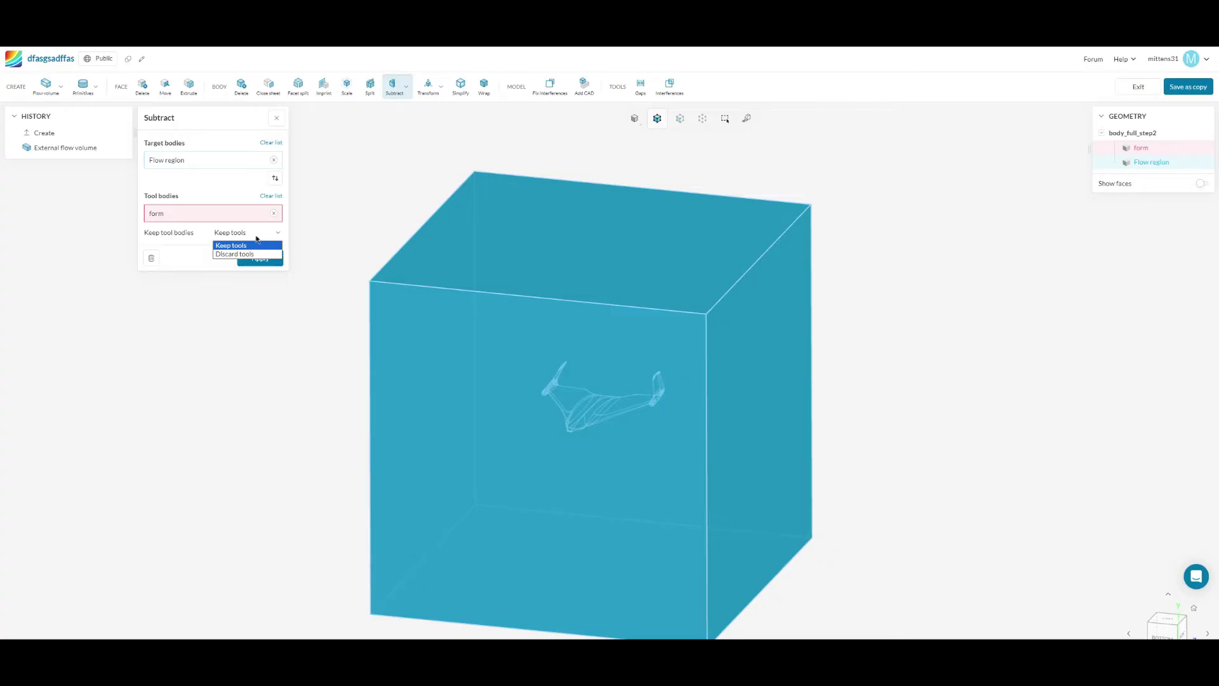
click(228, 254)
click(261, 259)
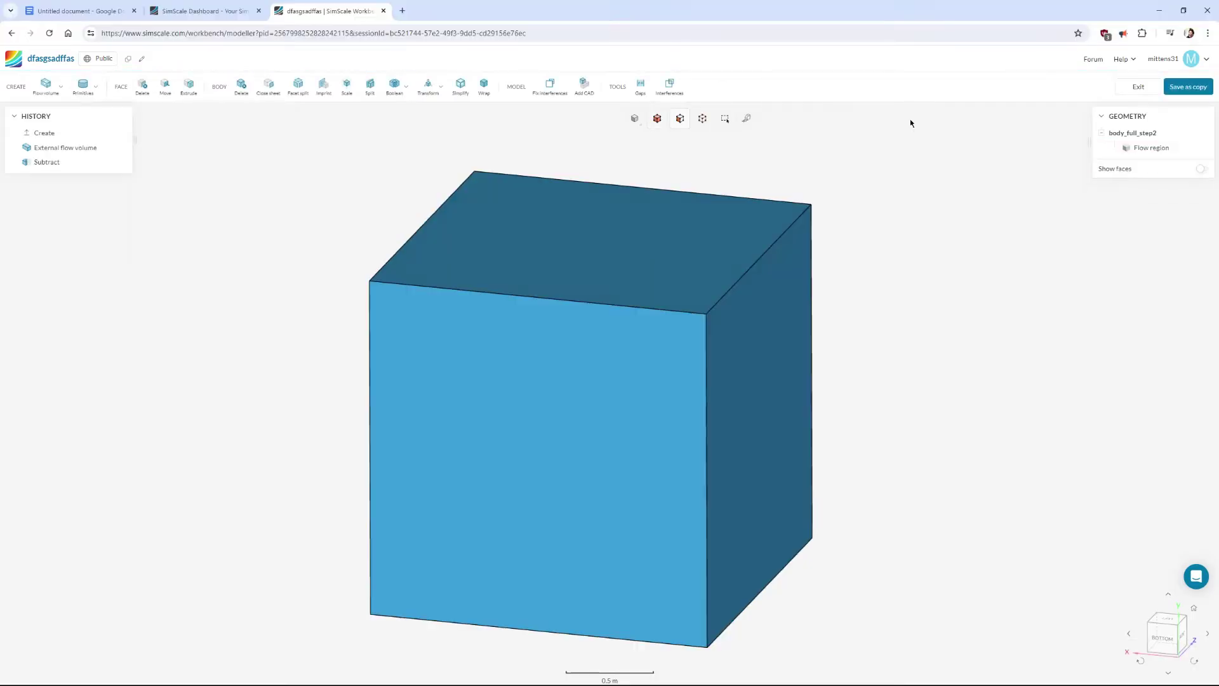
Save the edited geometry as a copy and delete the original body_full_step2 geometry from the project.
click(1195, 91)
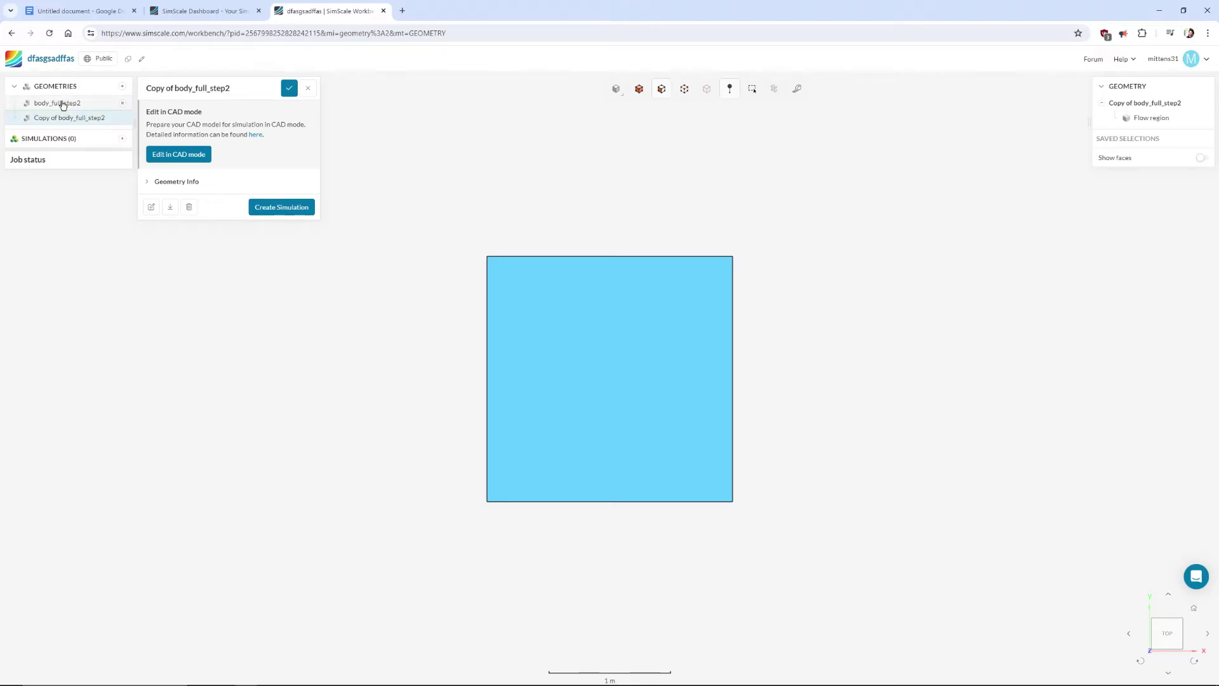
right_click(60, 104)
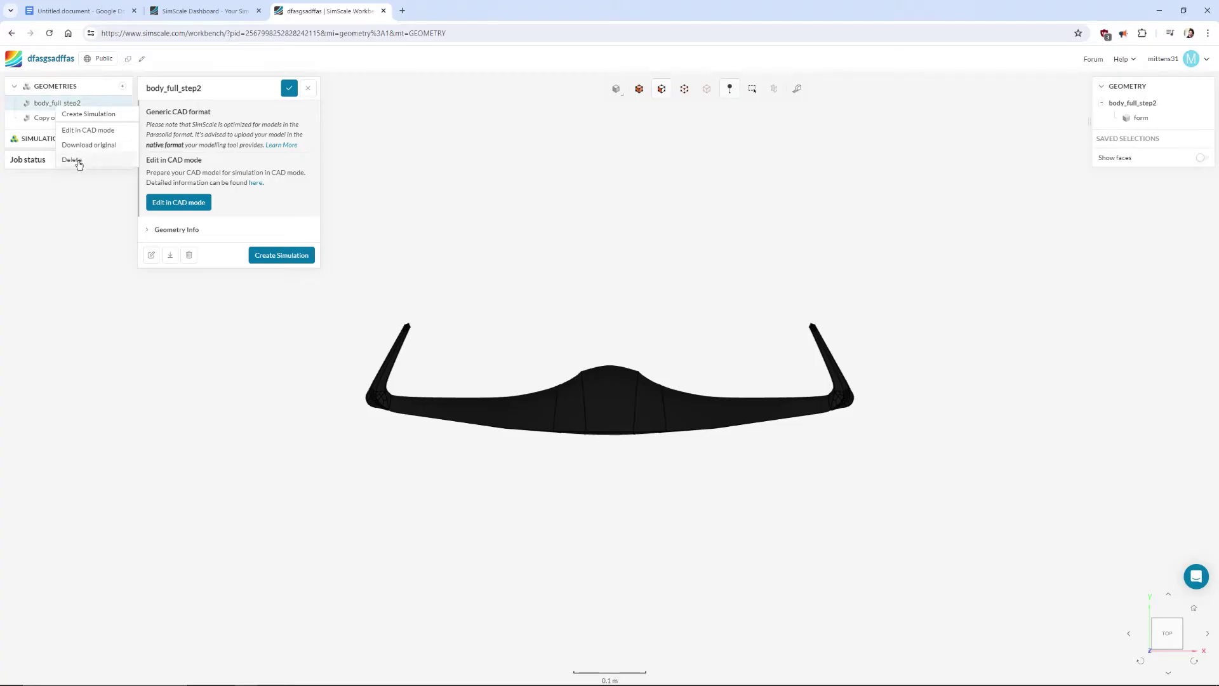
click(80, 159)
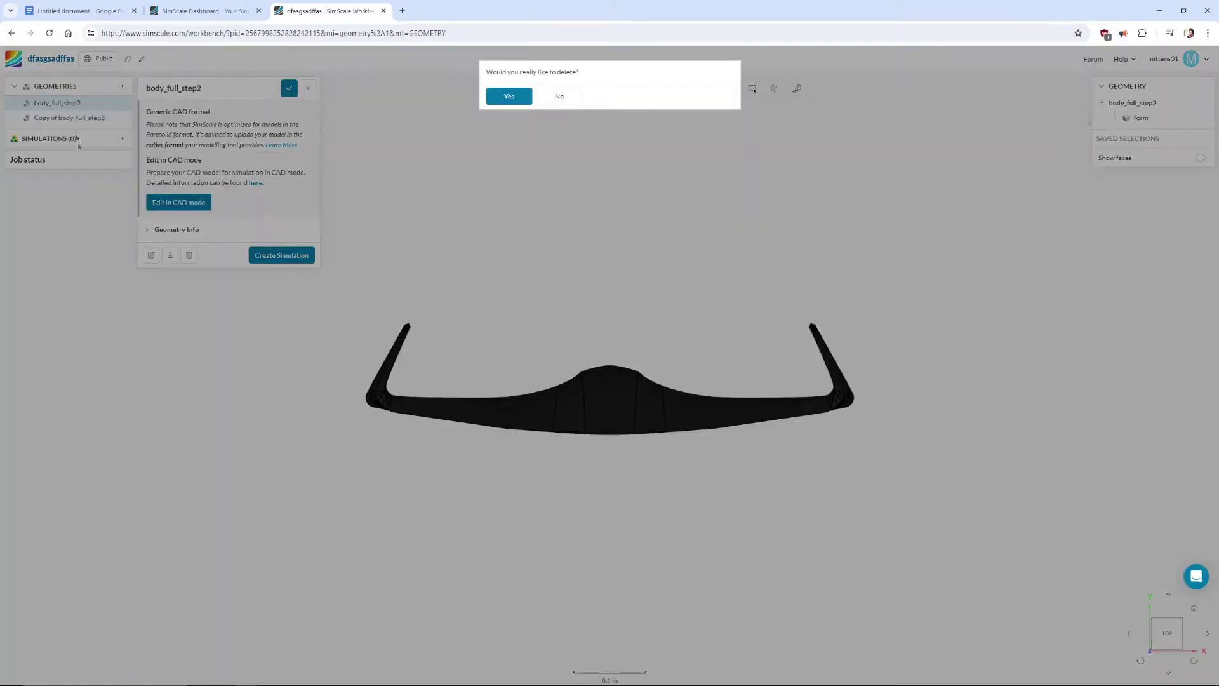
click(508, 96)
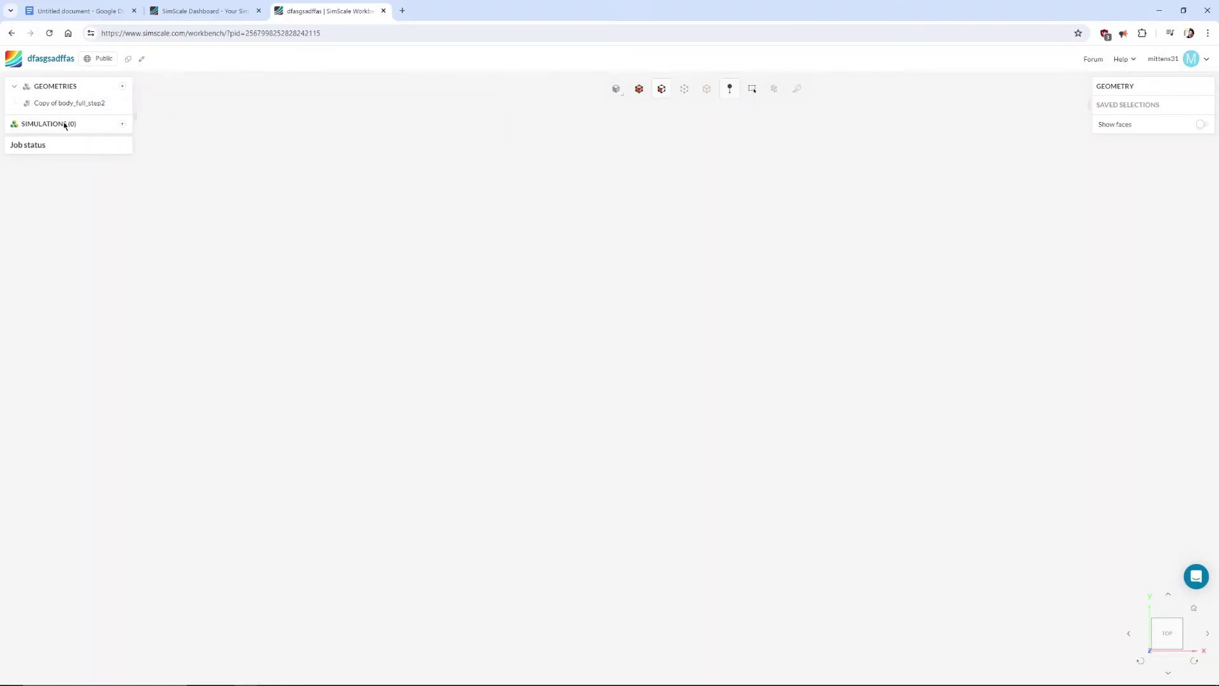
Create an Incompressible flow simulation from Copy of body_full_step2 and accept its default analysis settings.
click(63, 104)
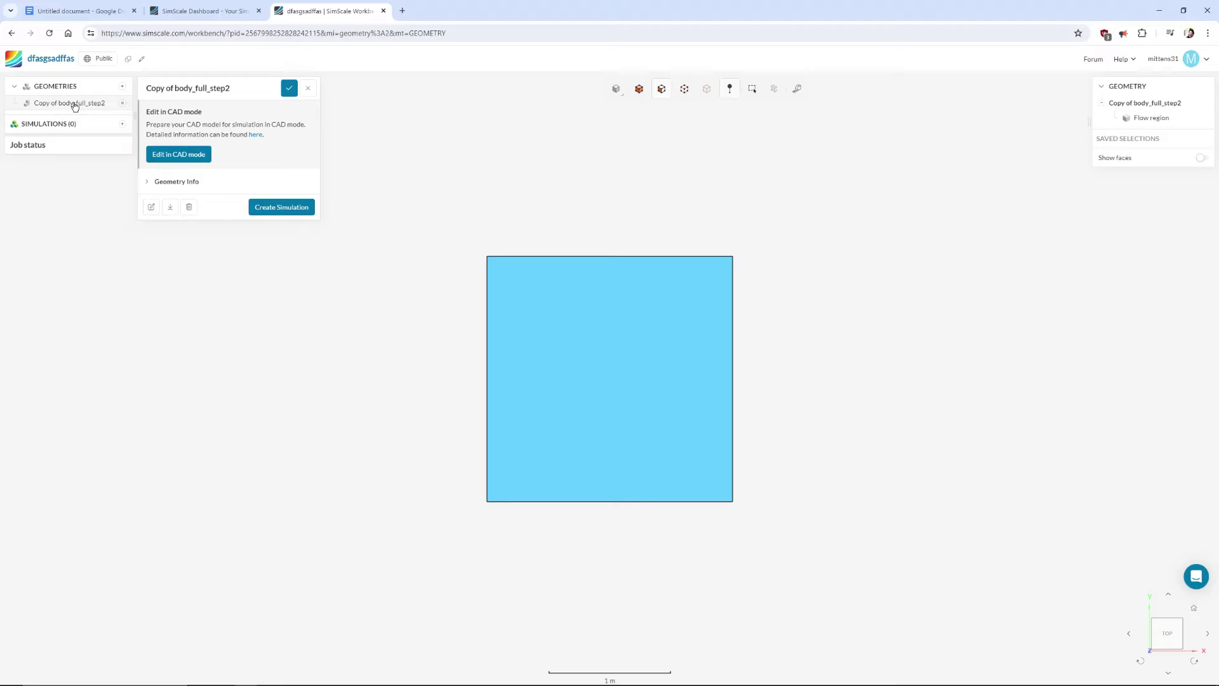
click(284, 208)
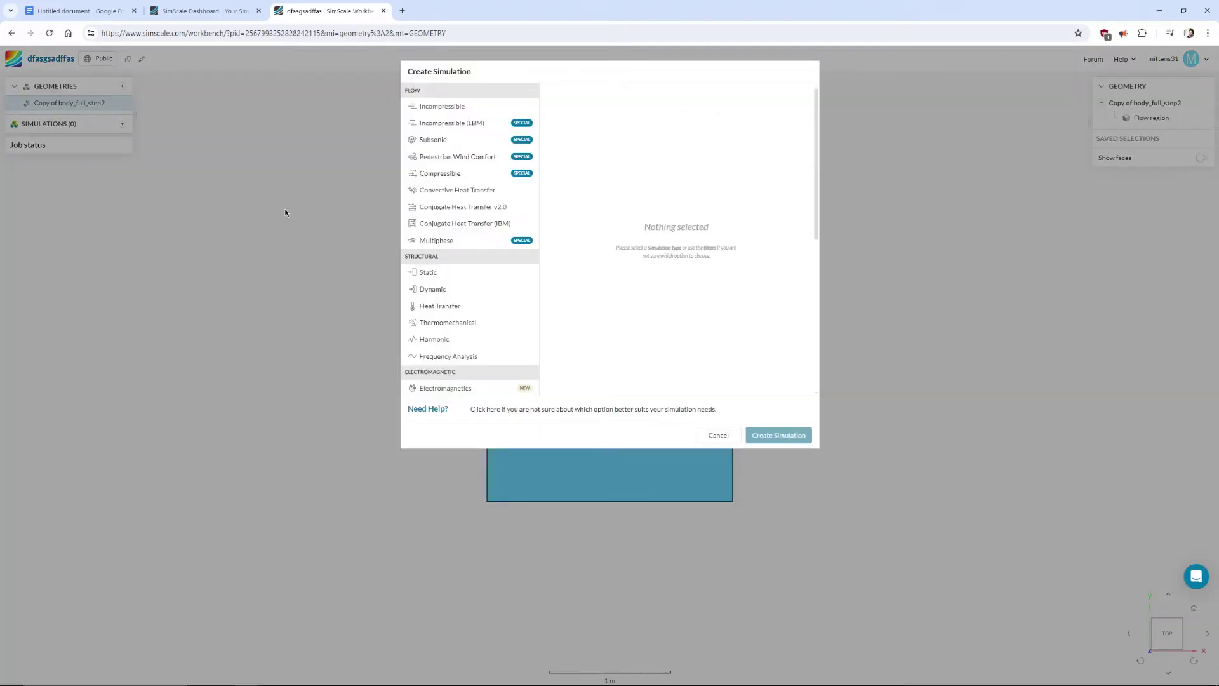
click(439, 123)
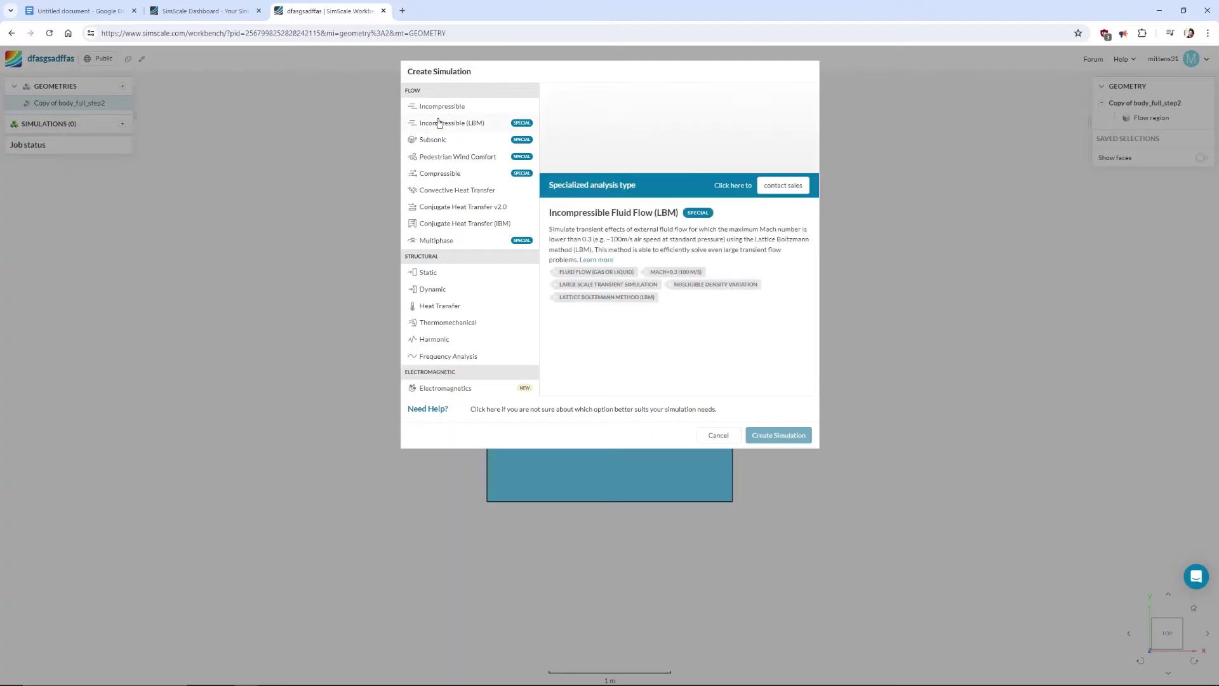
click(463, 110)
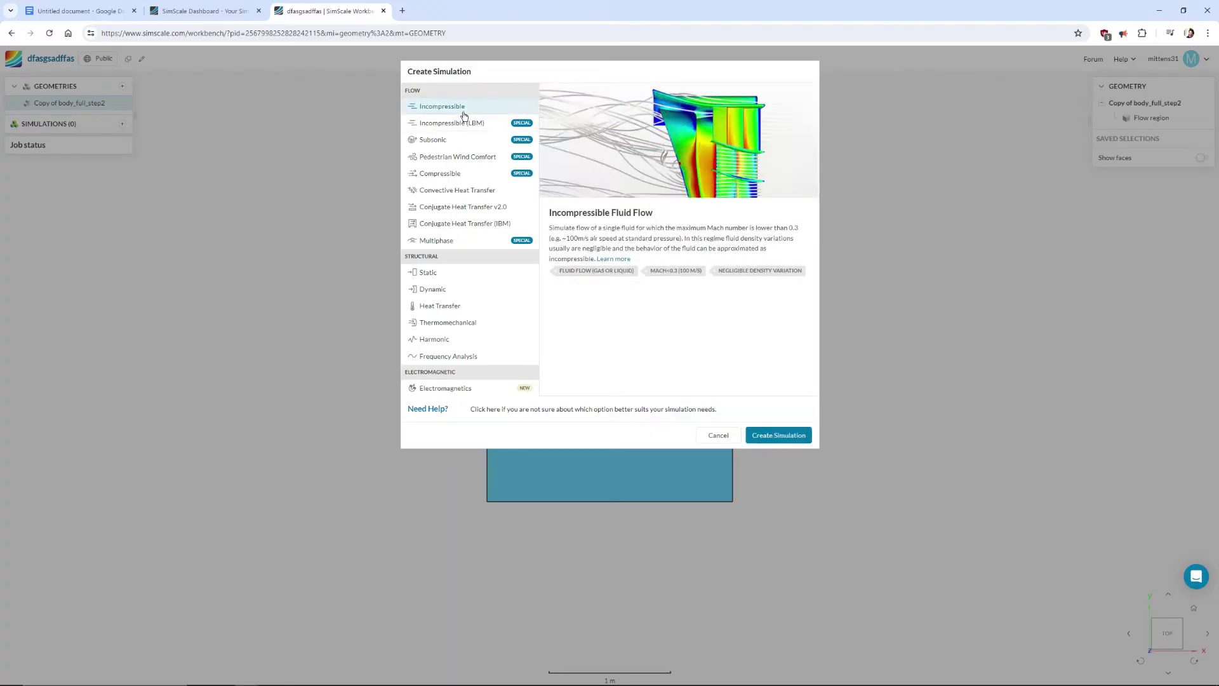
click(777, 436)
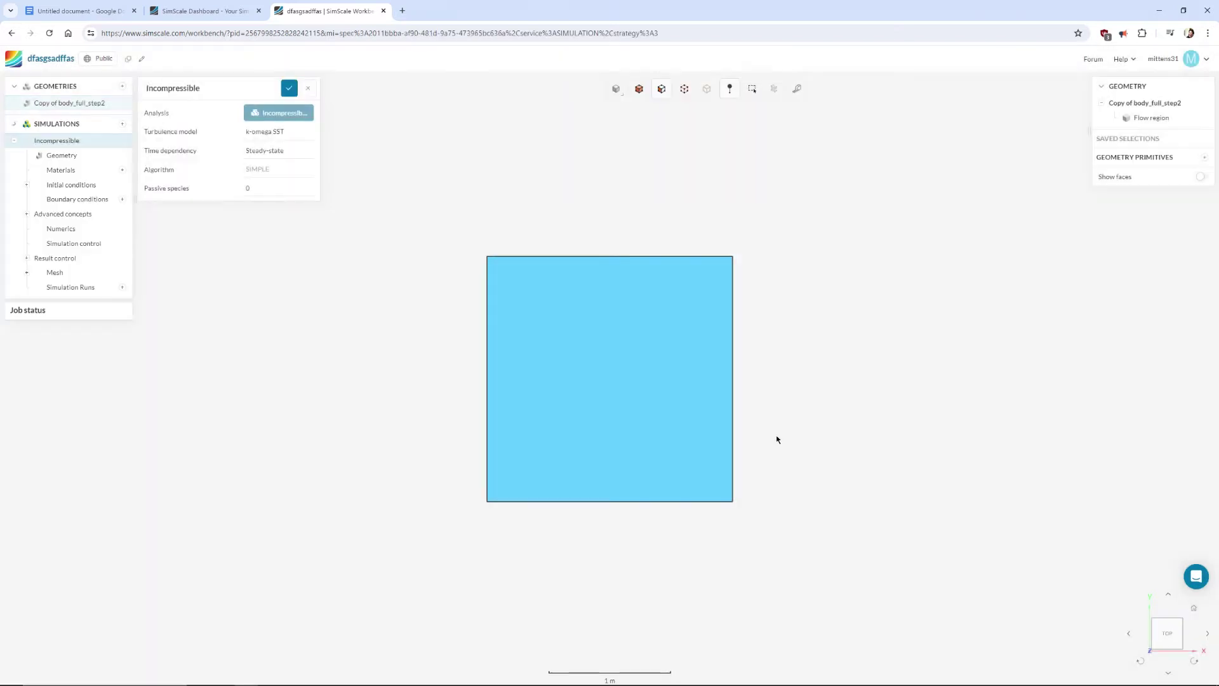
click(289, 89)
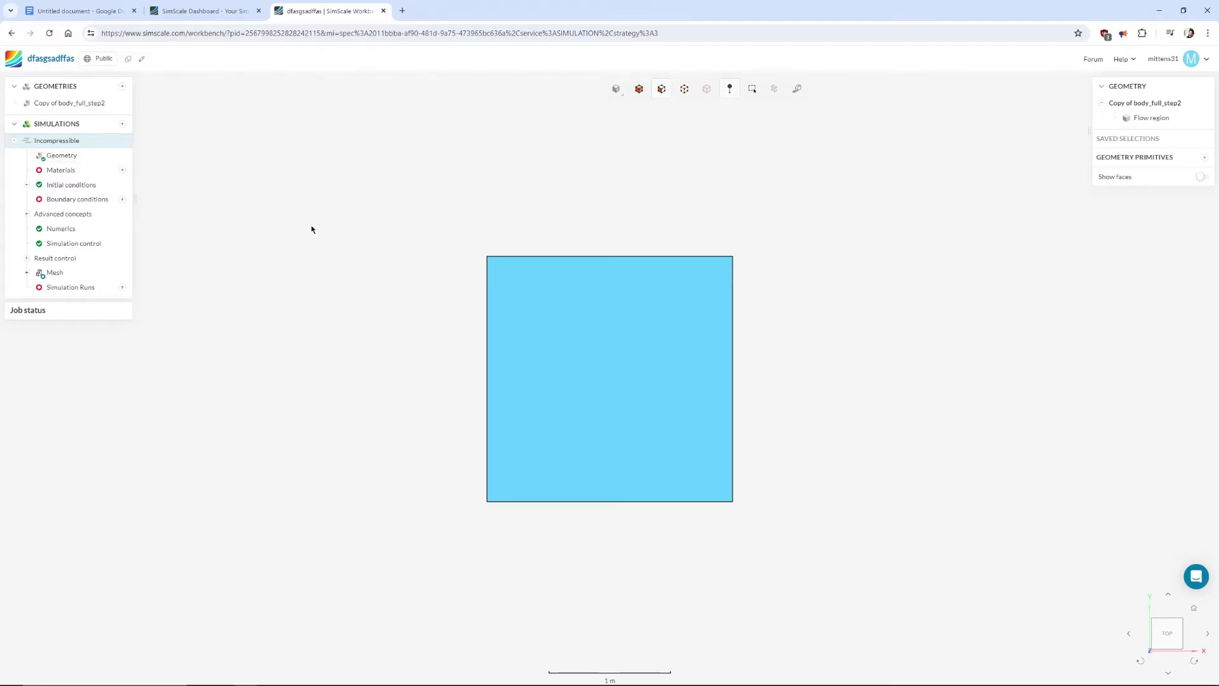
Add the Air material with its default properties to the Flow region.
drag(822, 349, 711, 419)
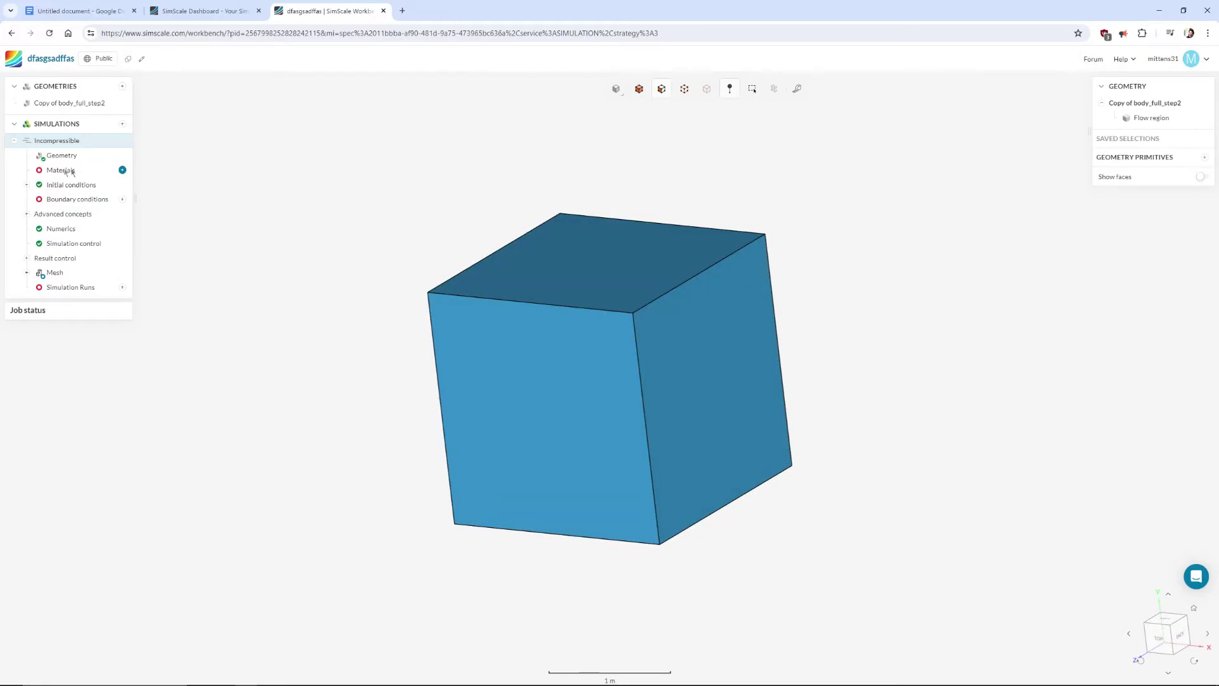
click(123, 170)
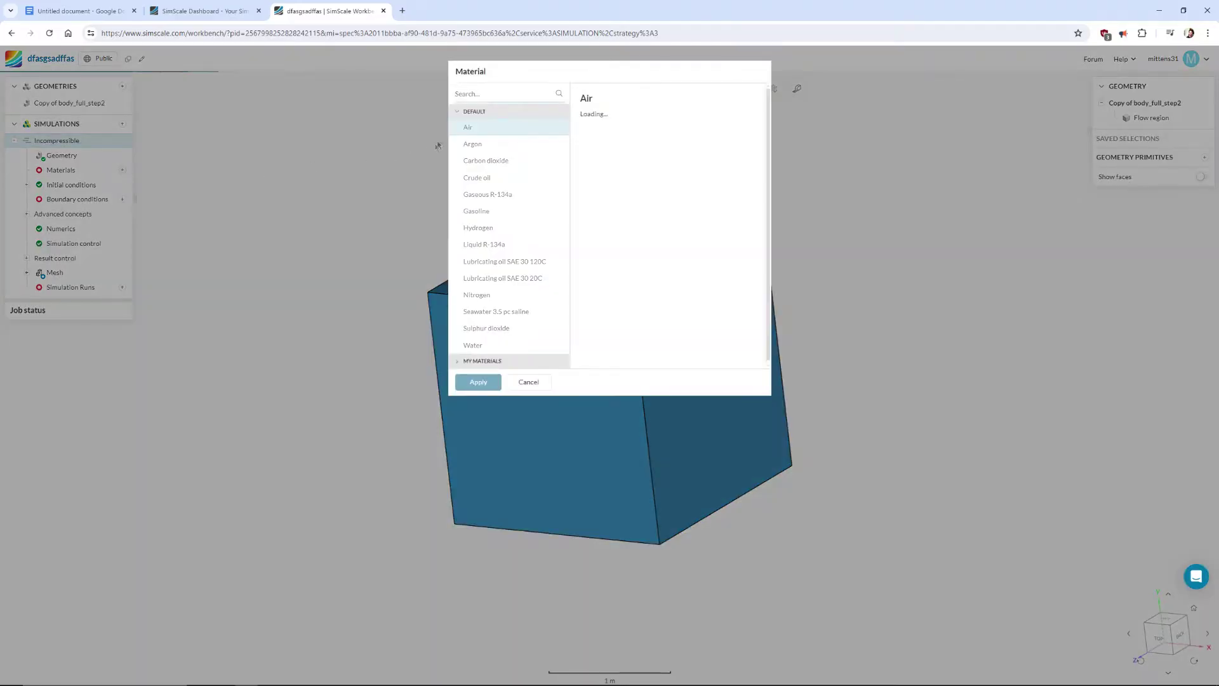
click(468, 127)
click(478, 382)
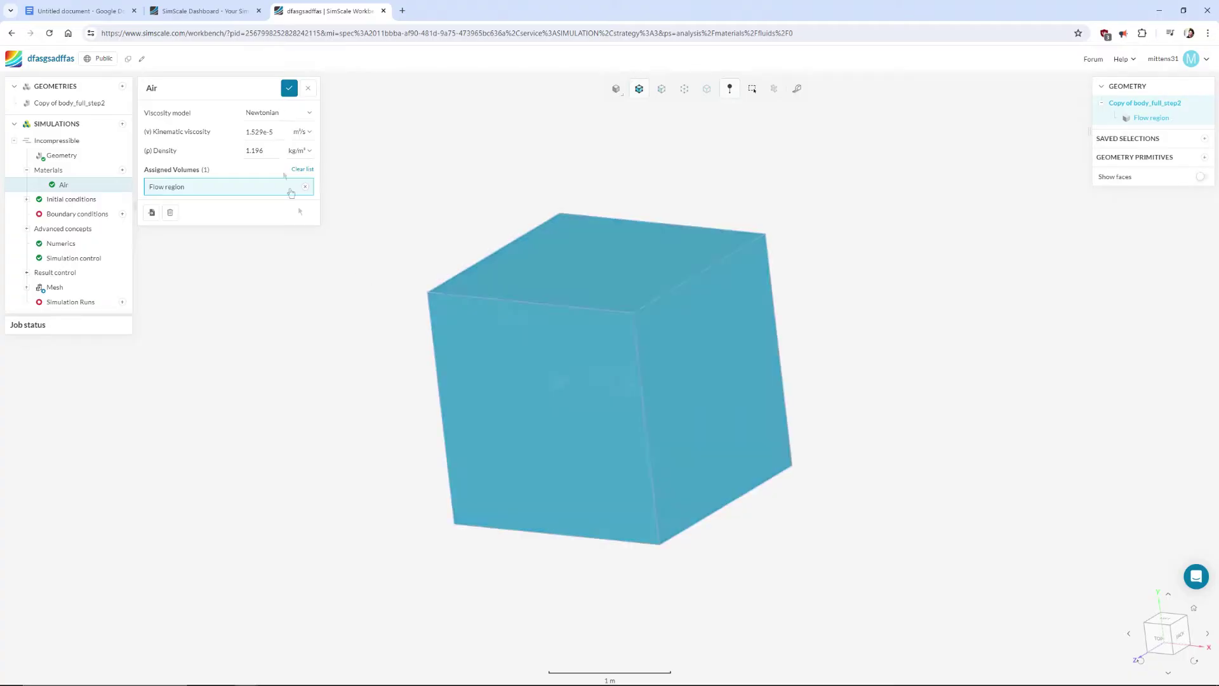
click(289, 89)
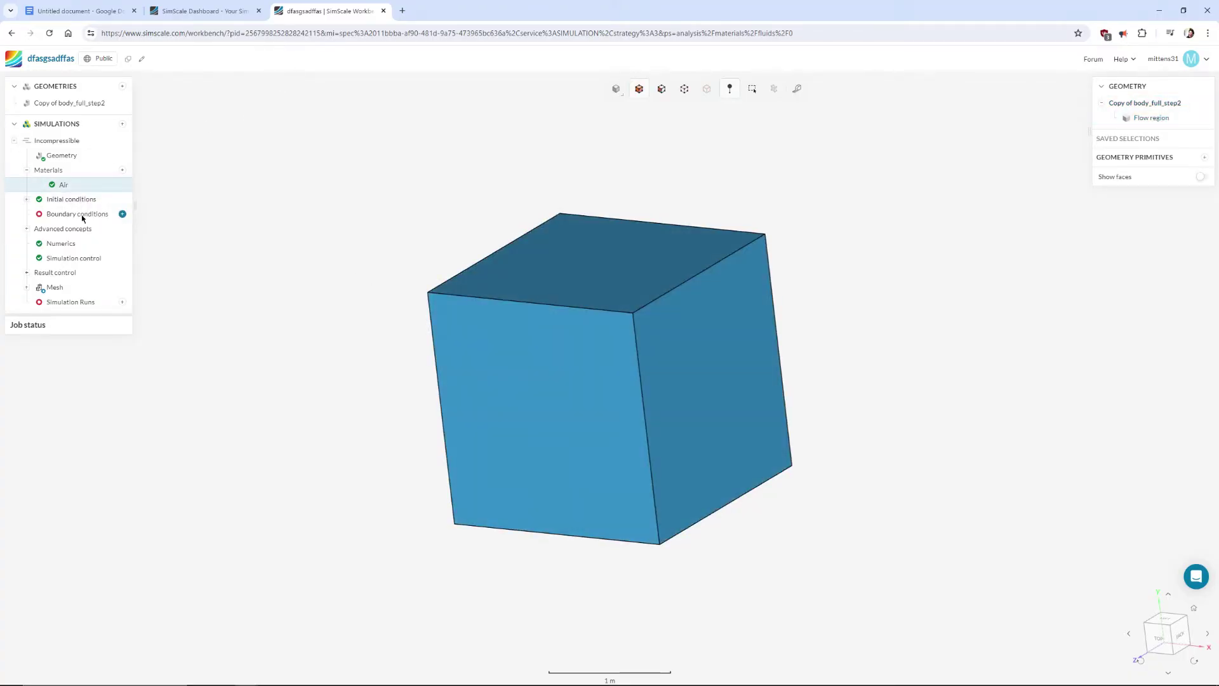
Add a velocity inlet boundary condition and assign it to the flow region's minimum-Z face.
click(82, 216)
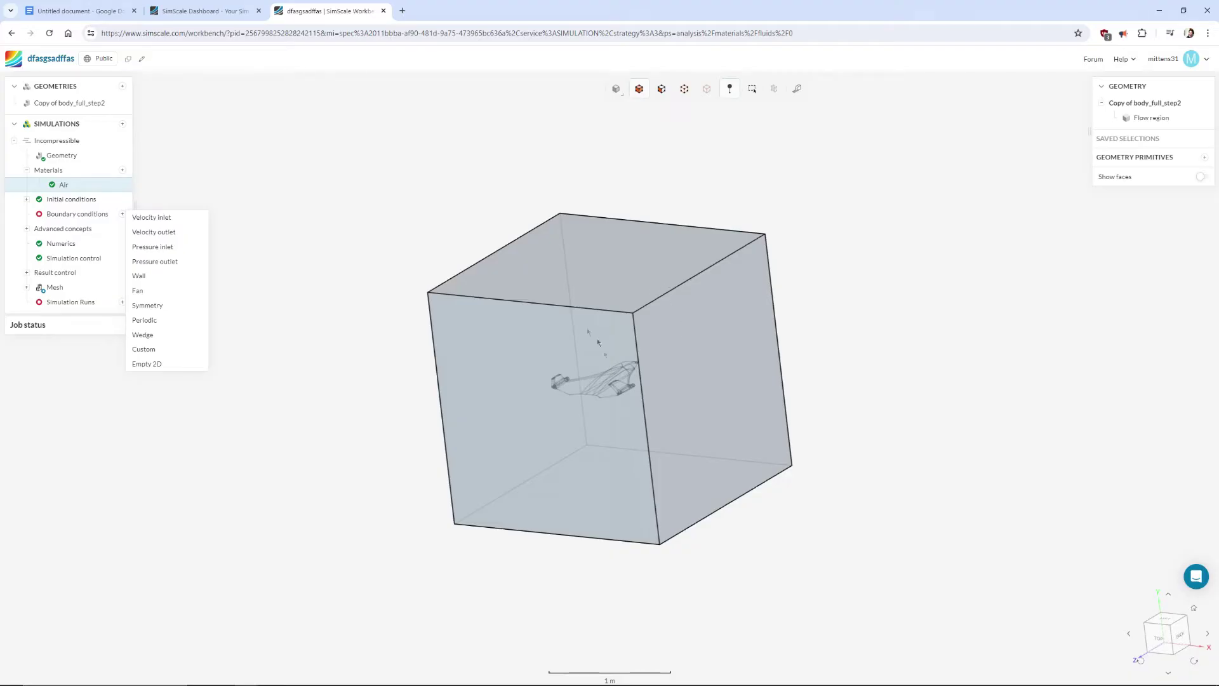
click(158, 219)
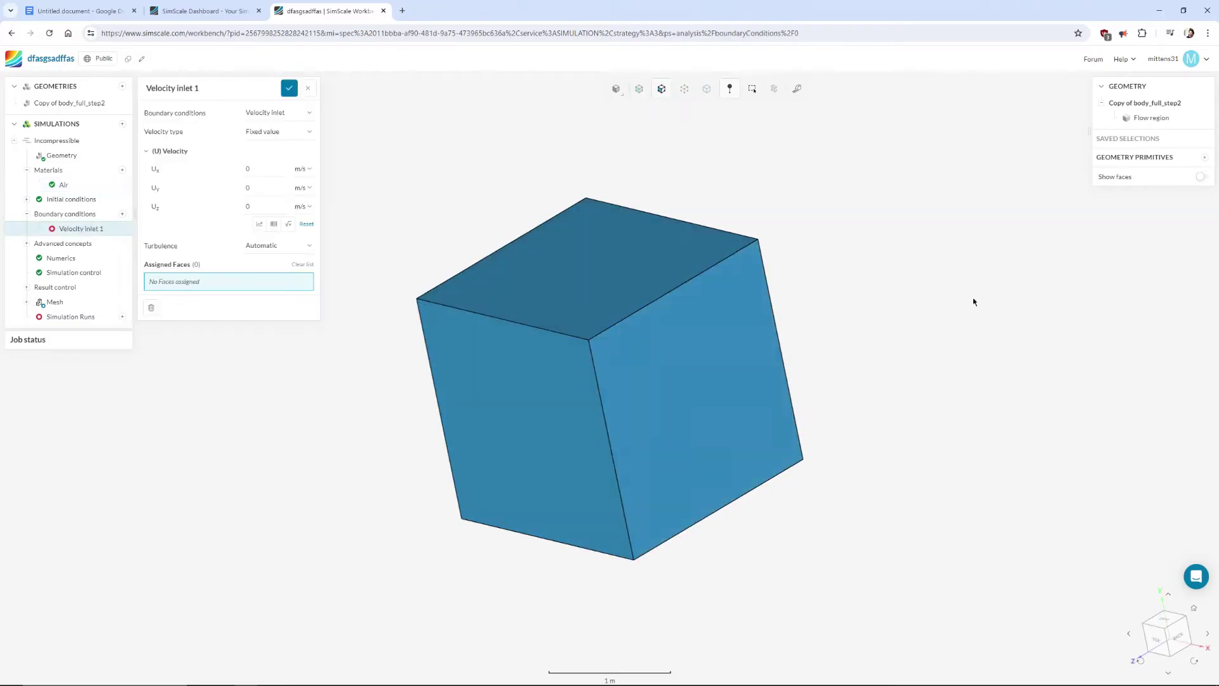
drag(685, 435, 766, 391)
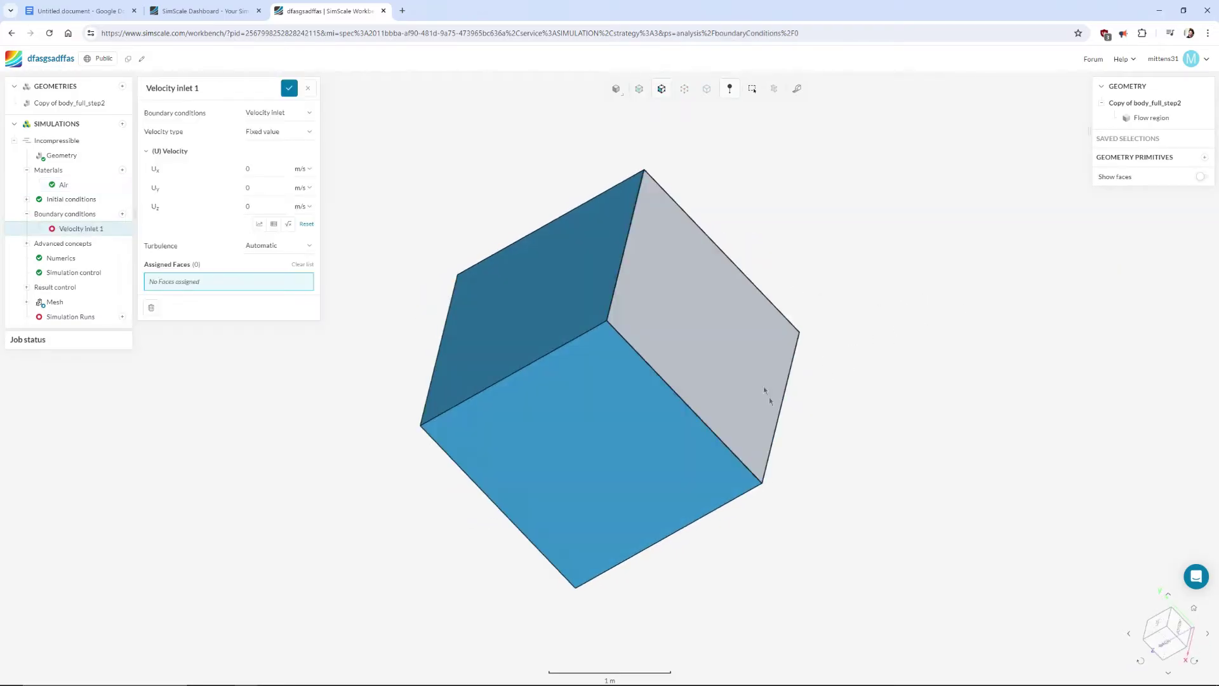
click(661, 307)
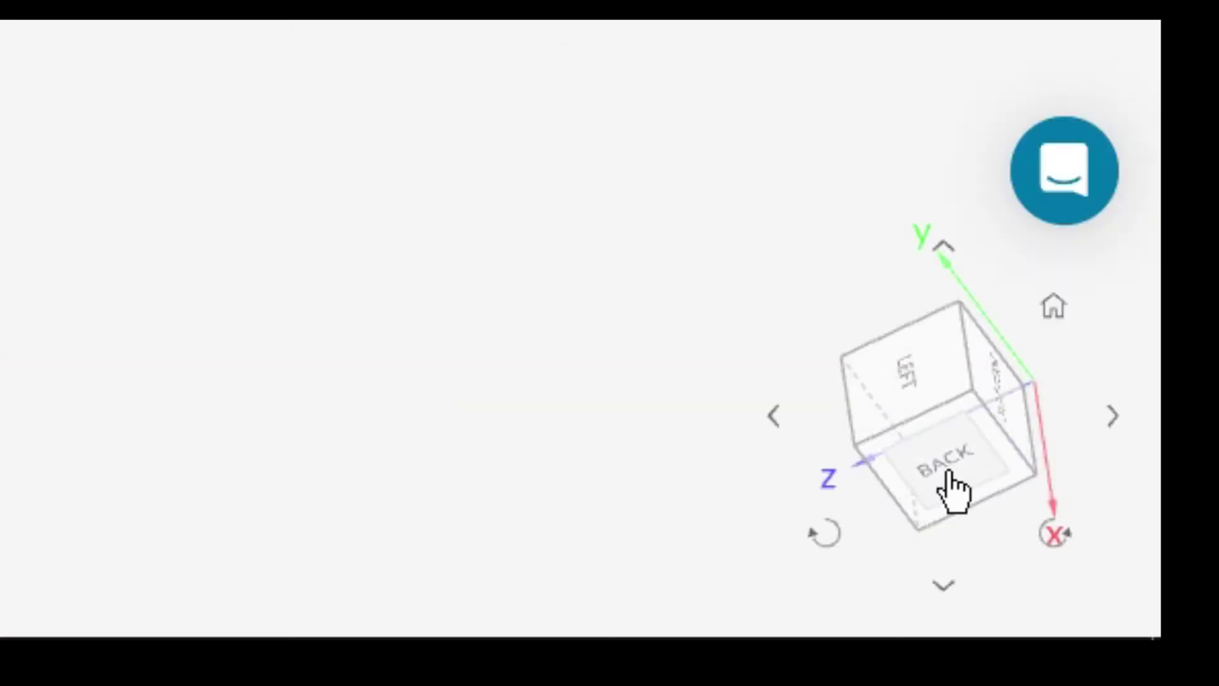
click(861, 465)
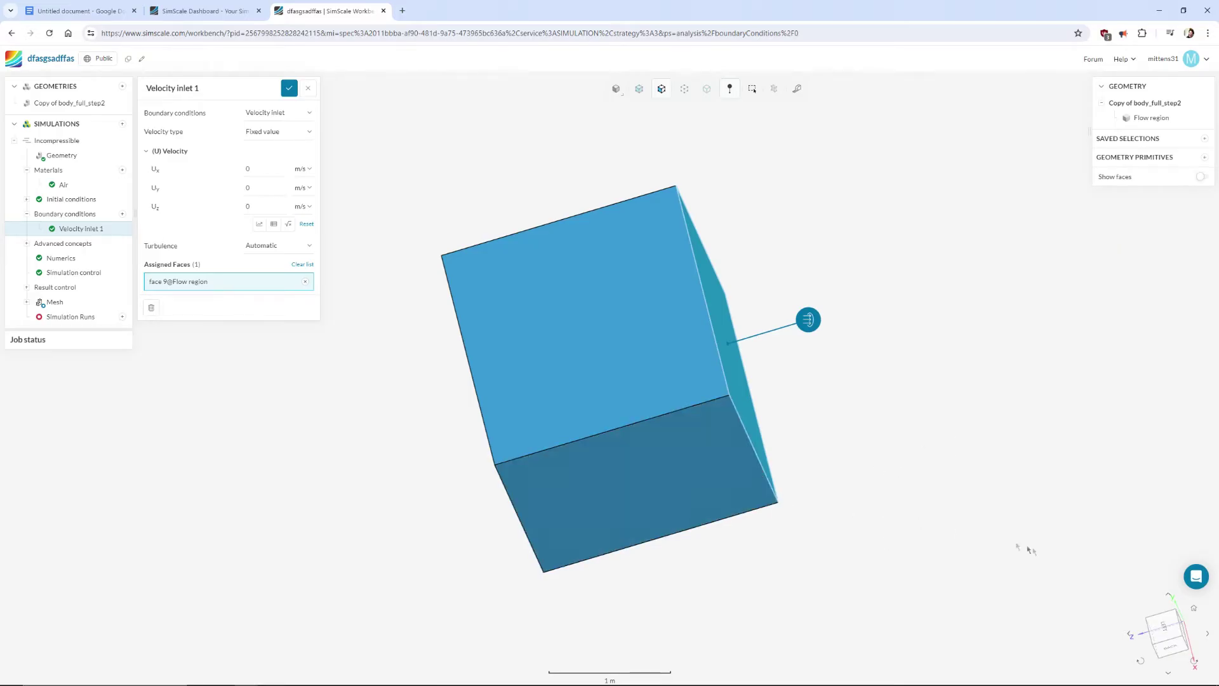
Enter the inlet's velocity component along Z and save the velocity inlet.
drag(1027, 550, 884, 527)
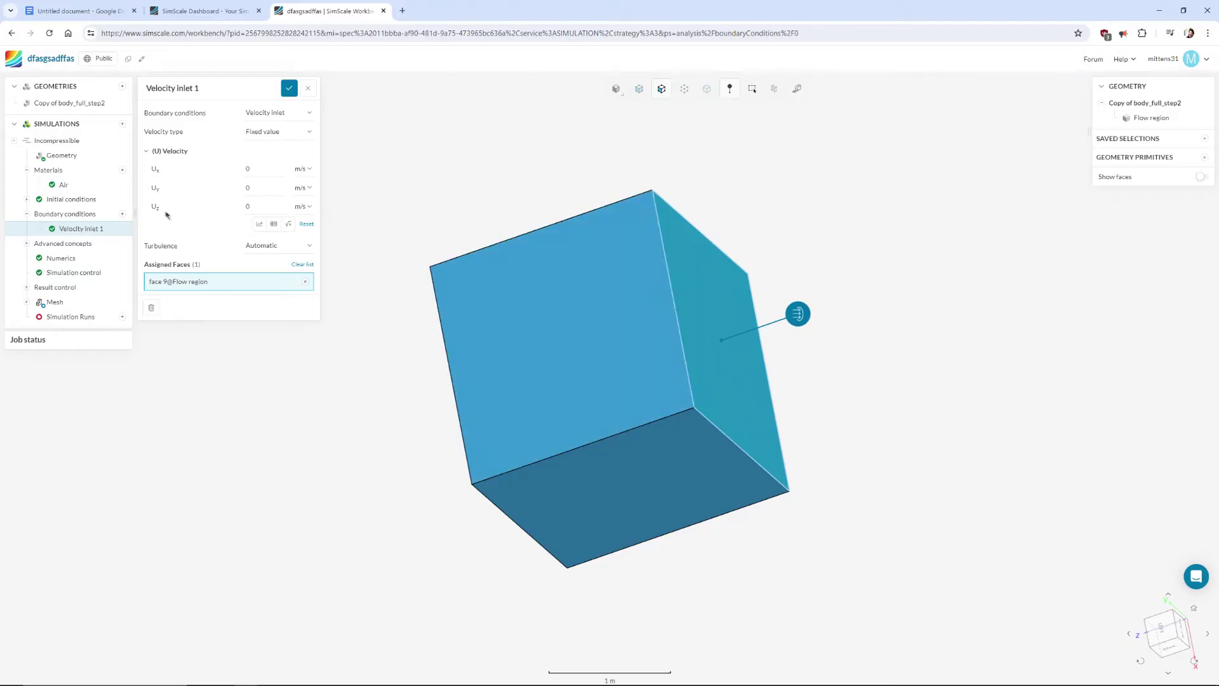
double_click(254, 205)
click(289, 91)
Add a pressure outlet with 0 Pa gauge pressure on the flow region face opposite the velocity inlet.
drag(900, 381, 889, 307)
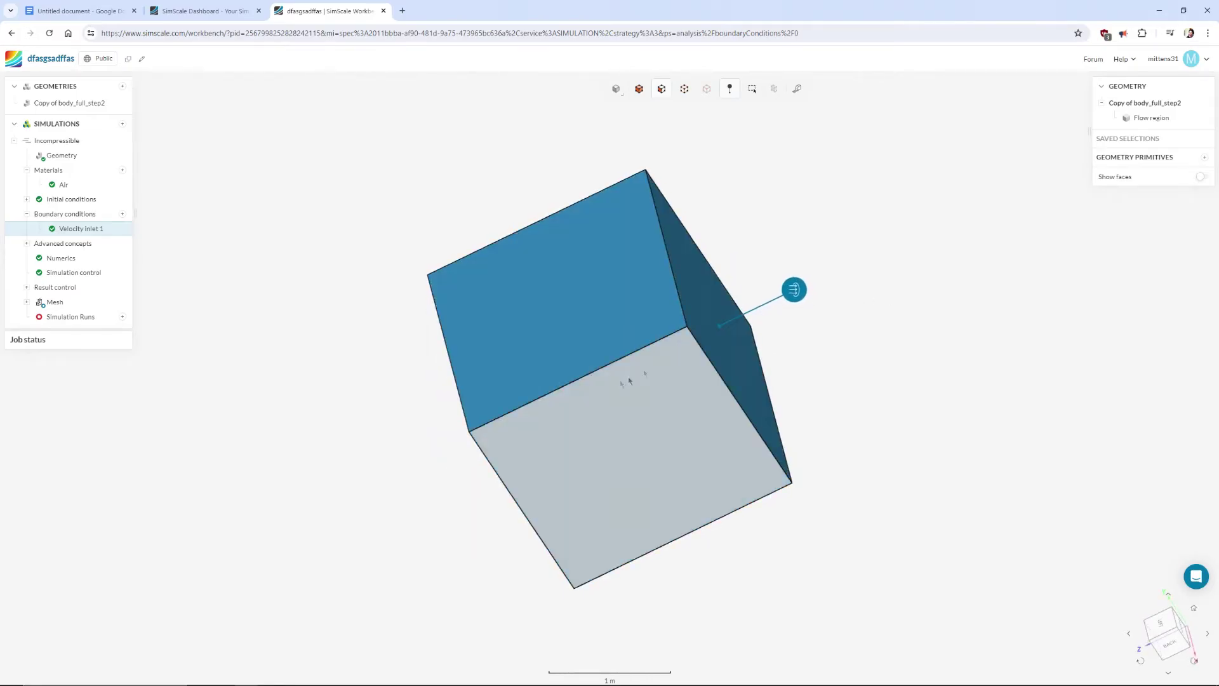
drag(795, 357, 944, 275)
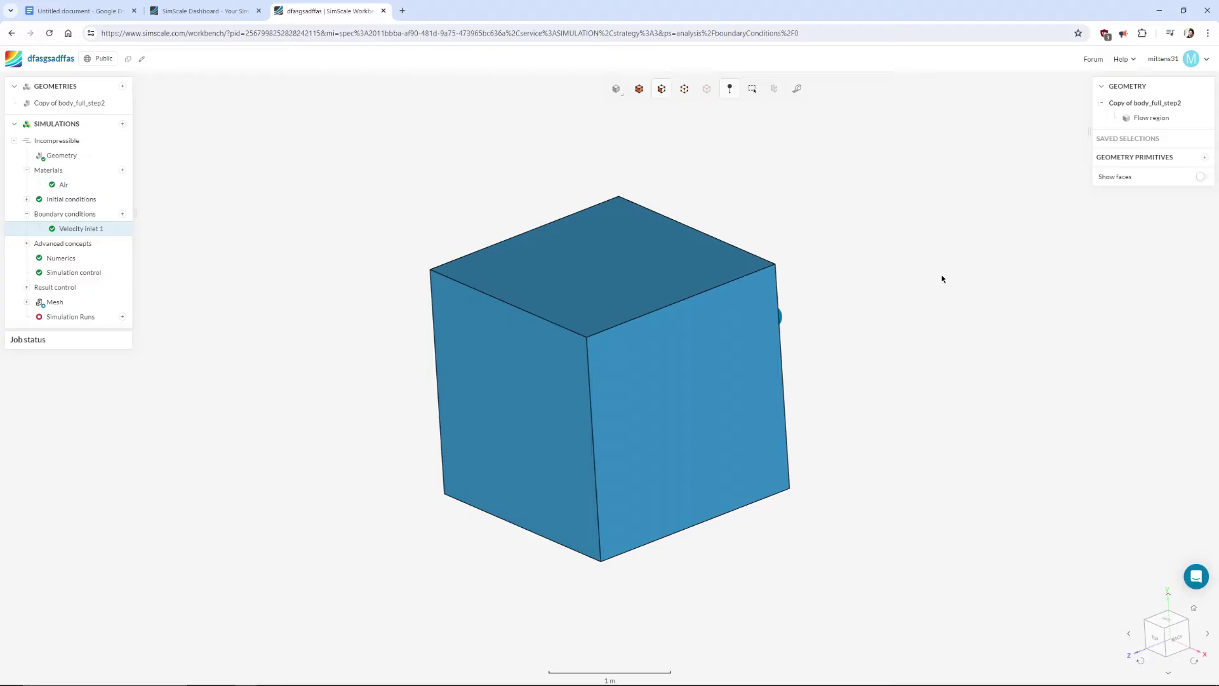
click(122, 214)
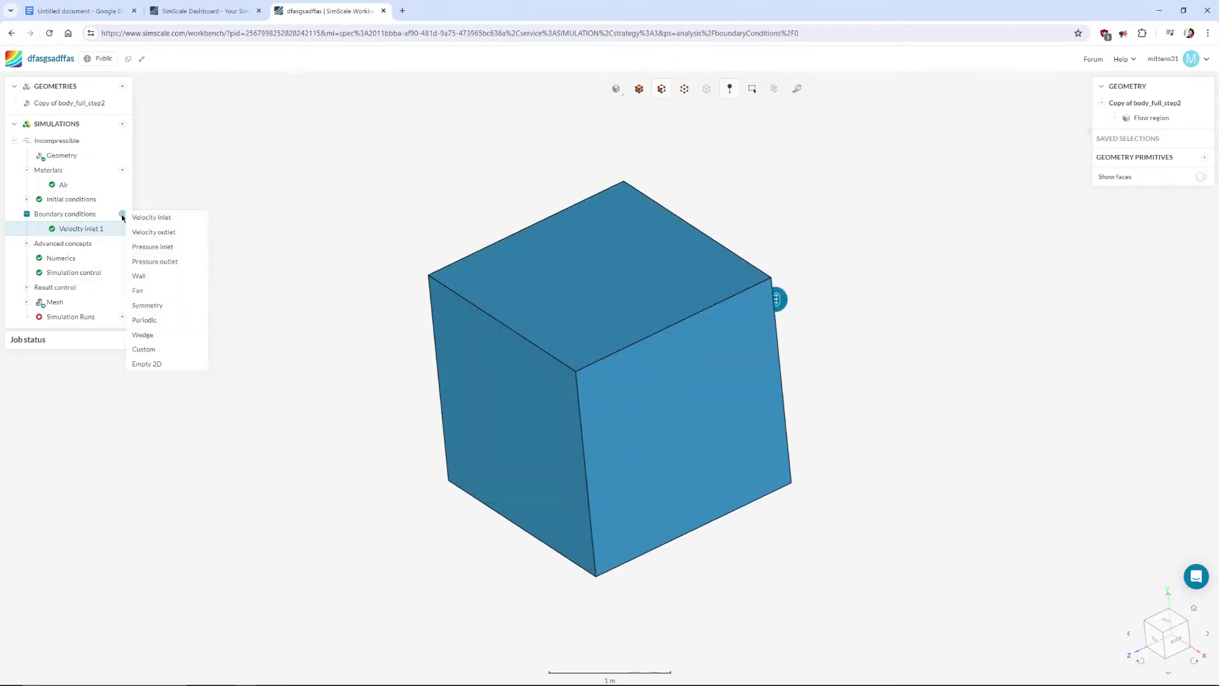
click(158, 262)
click(496, 367)
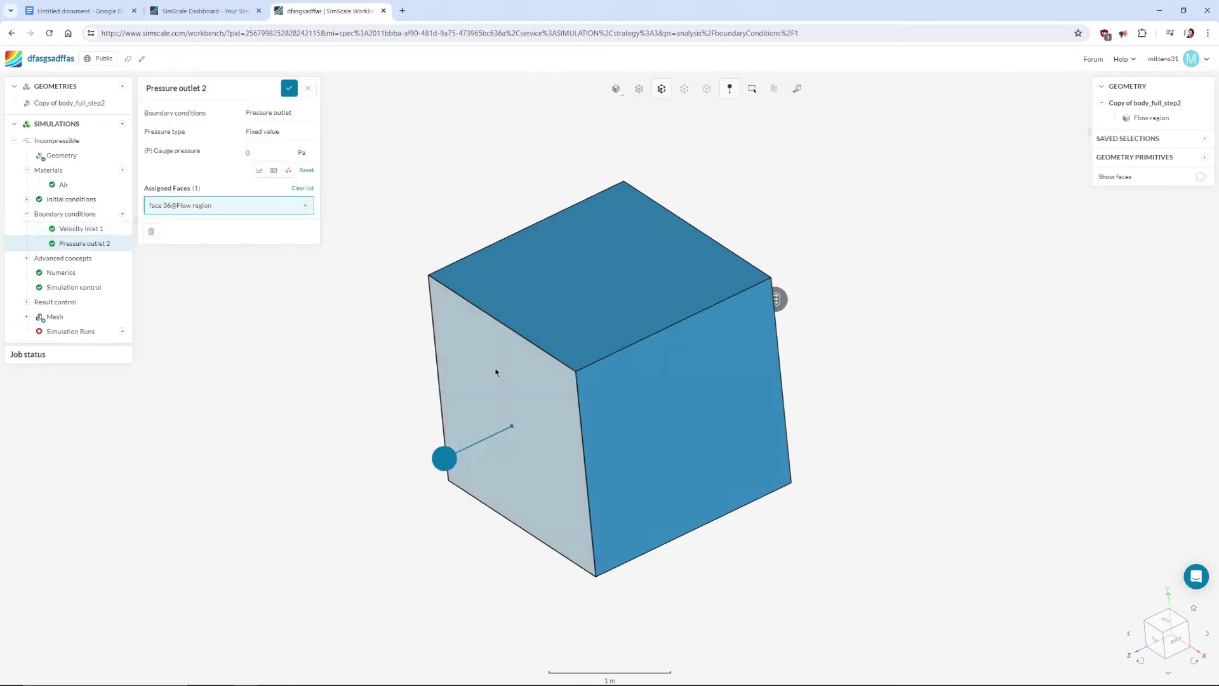
click(290, 89)
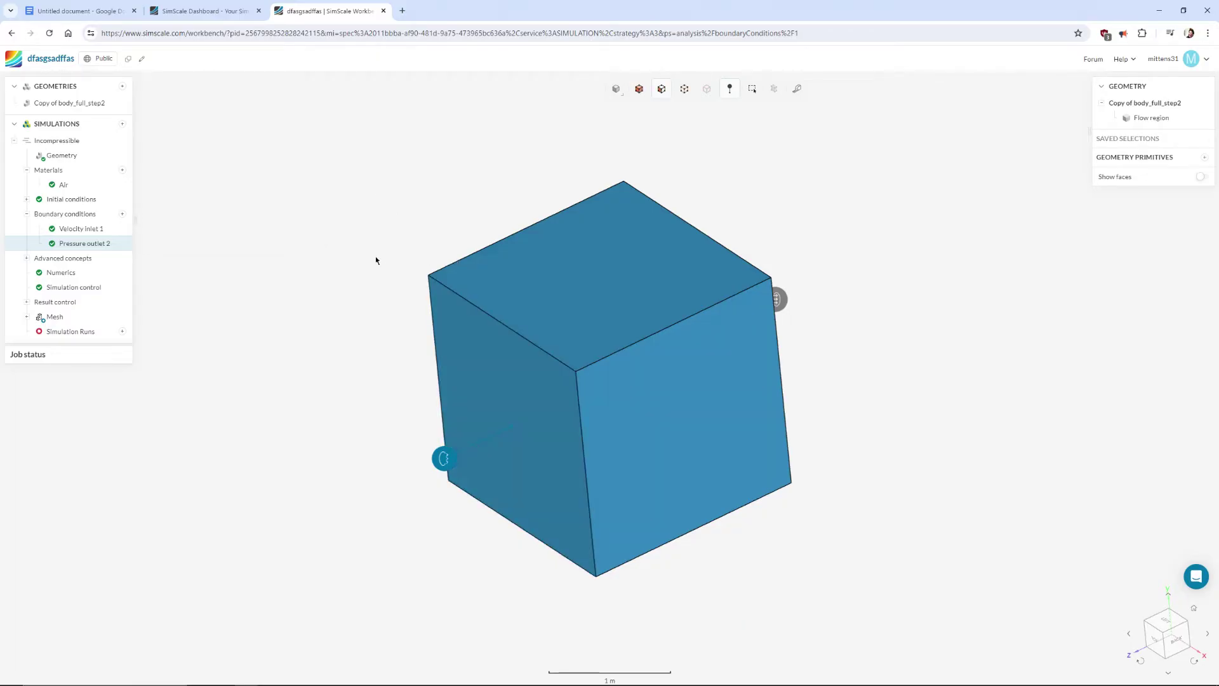
Add a wall boundary condition and assign it to the flow region's four remaining outer faces.
drag(376, 260, 360, 226)
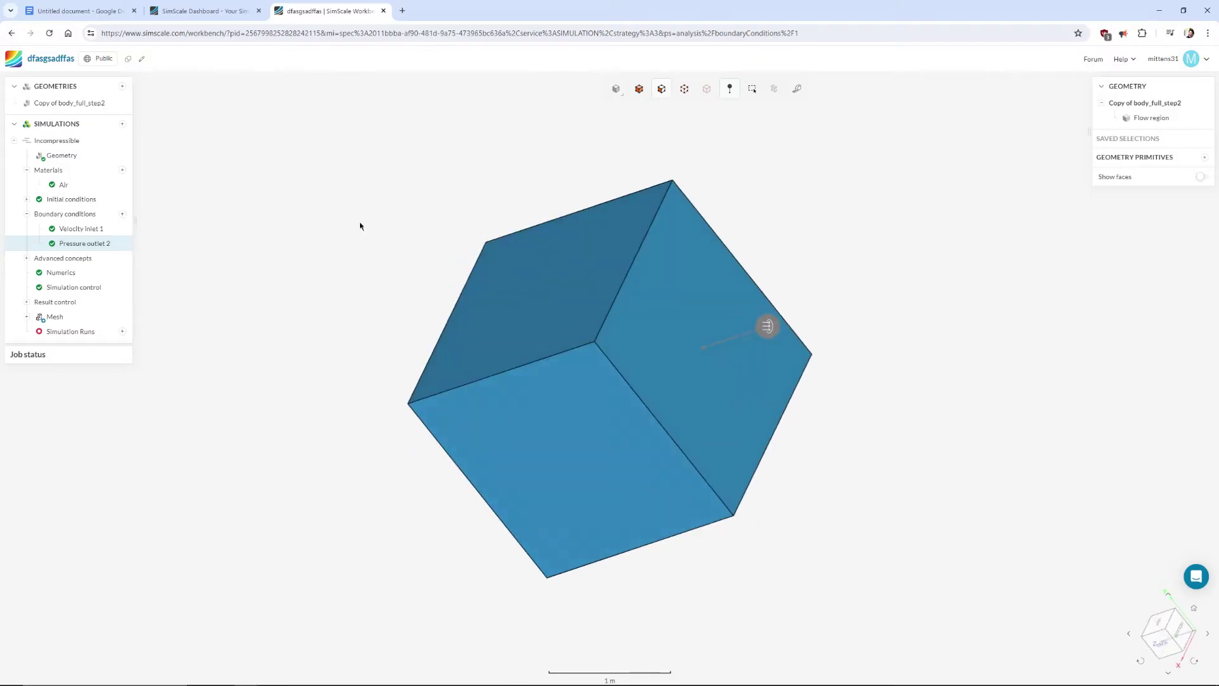
click(122, 214)
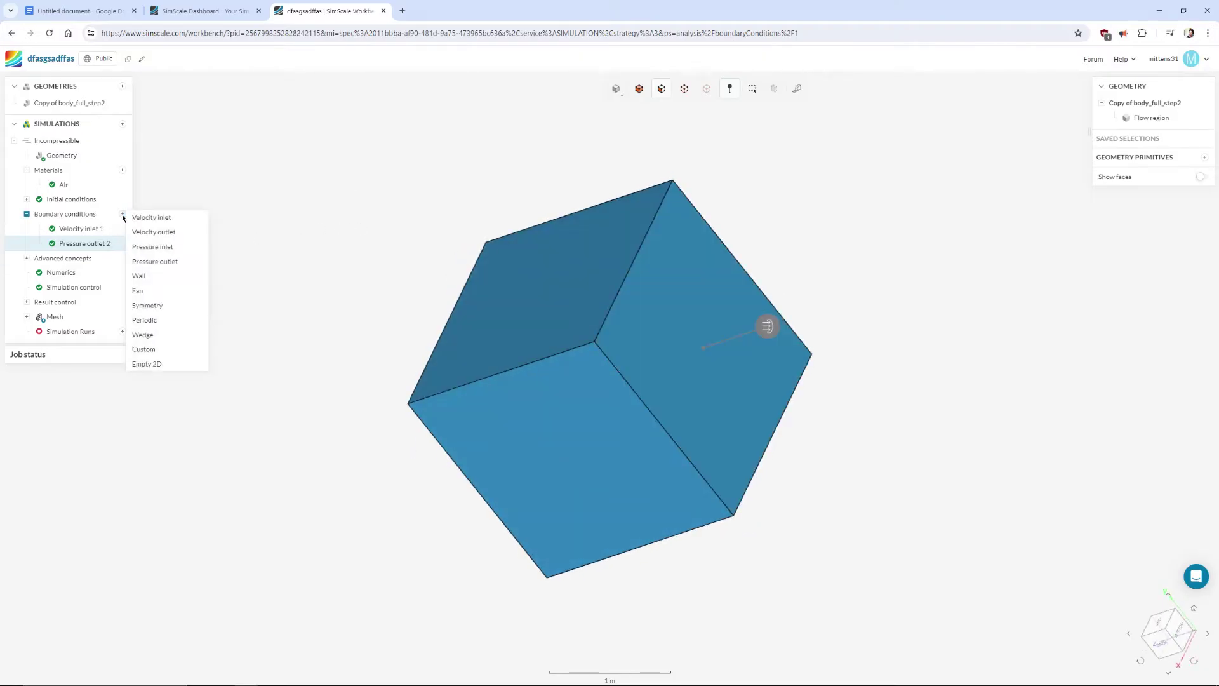
click(150, 282)
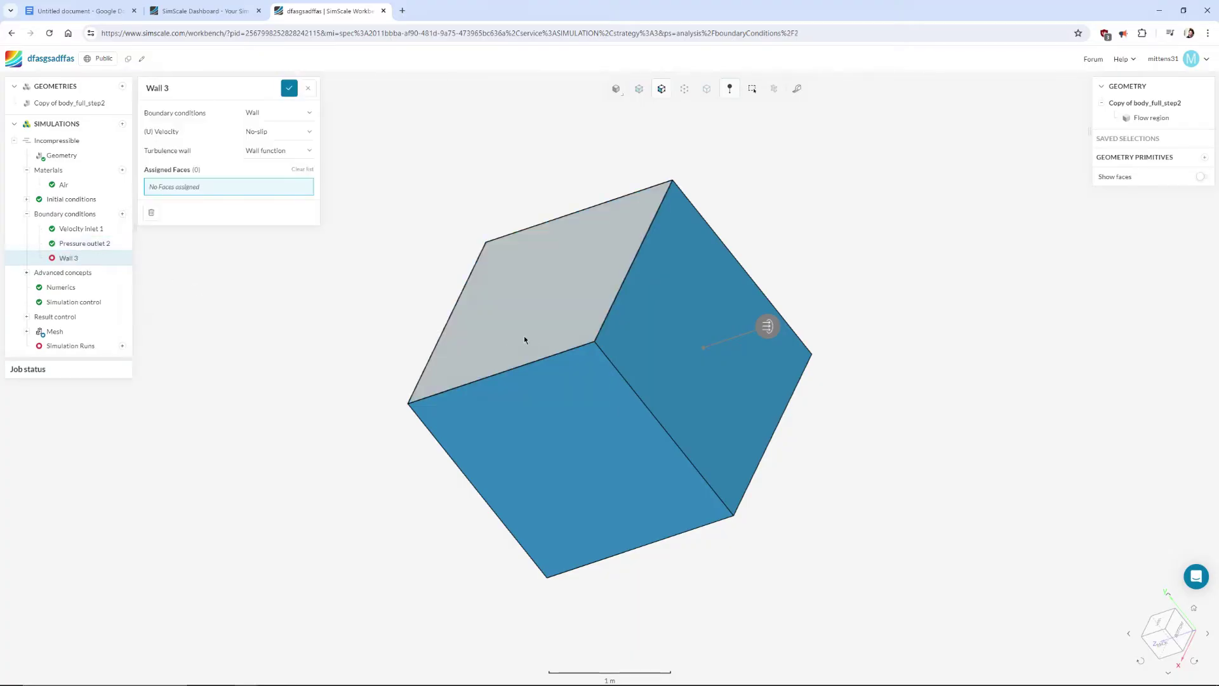
click(524, 336)
click(559, 421)
drag(988, 490, 718, 343)
click(719, 343)
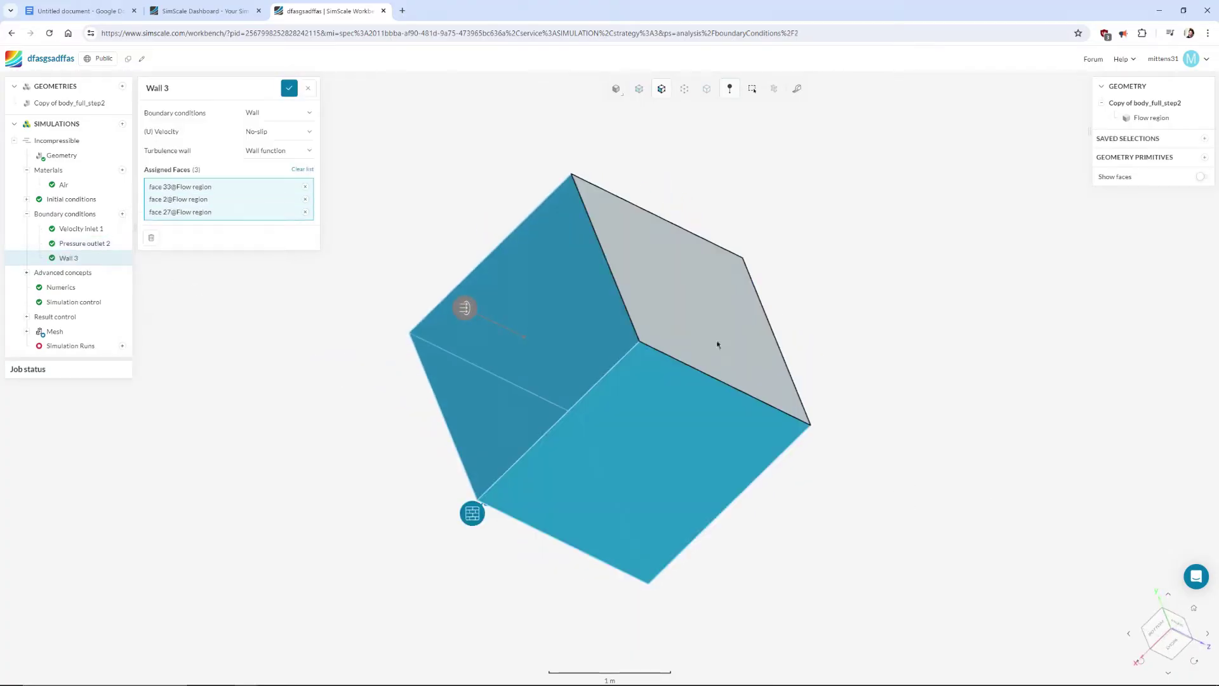
click(486, 351)
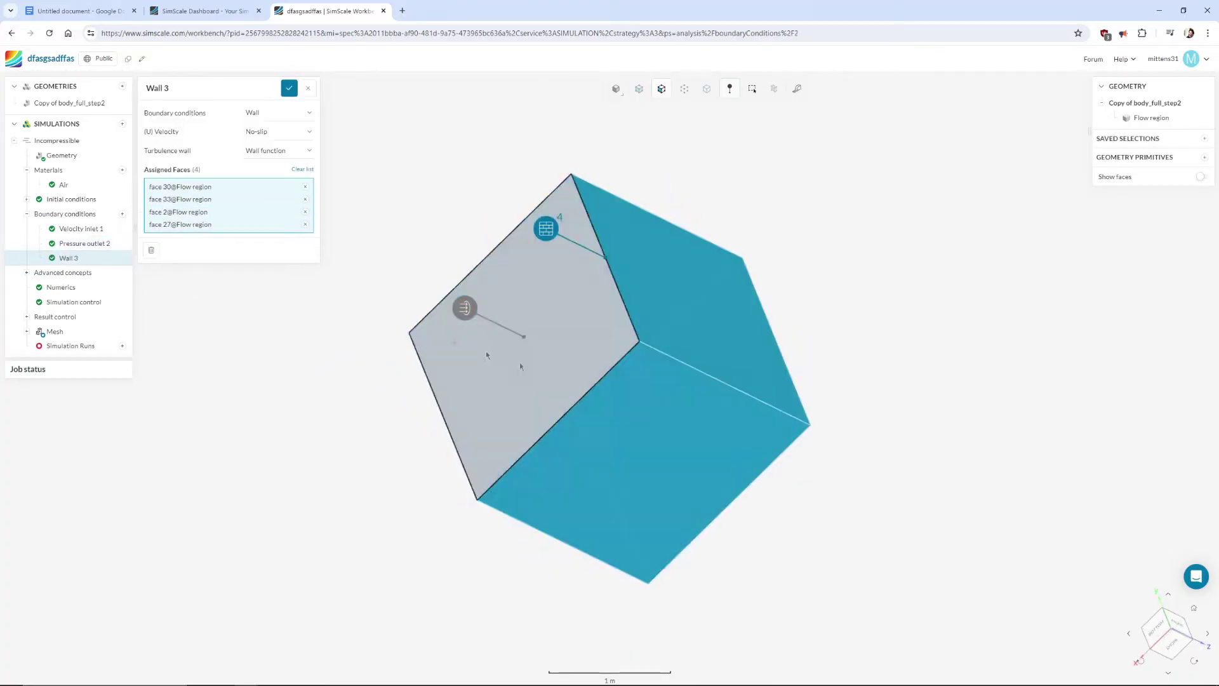
Set the wall's velocity condition to Slip, check its assigned faces and save it.
click(274, 131)
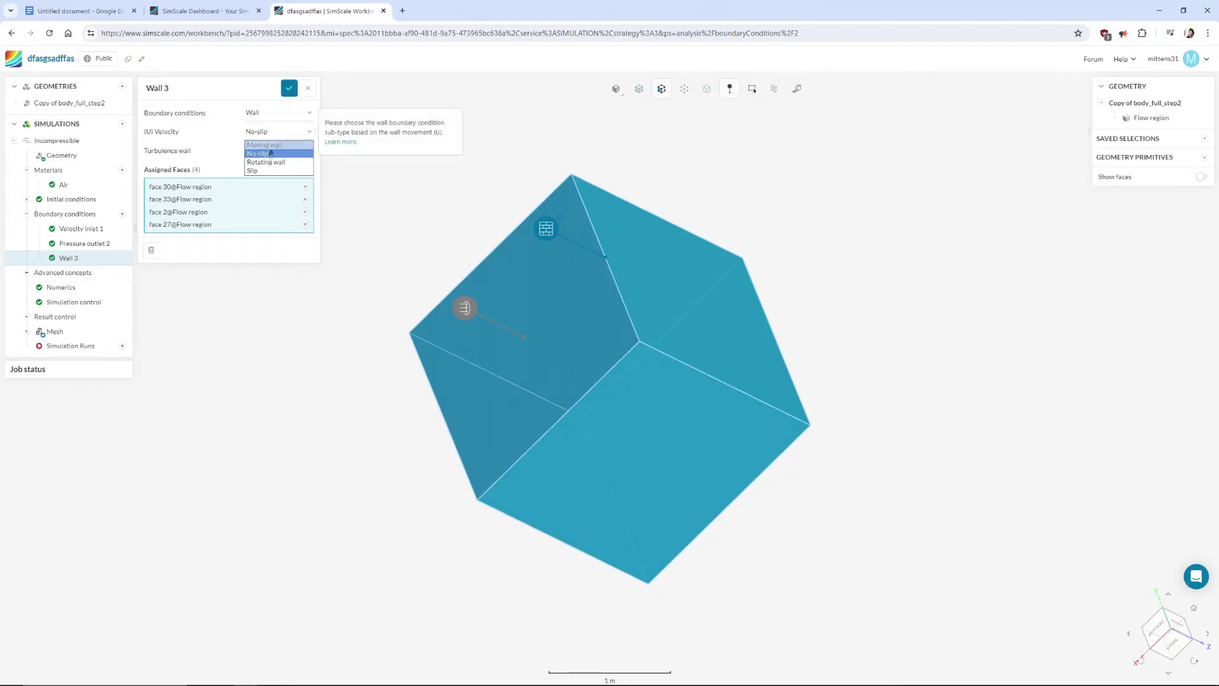
click(264, 171)
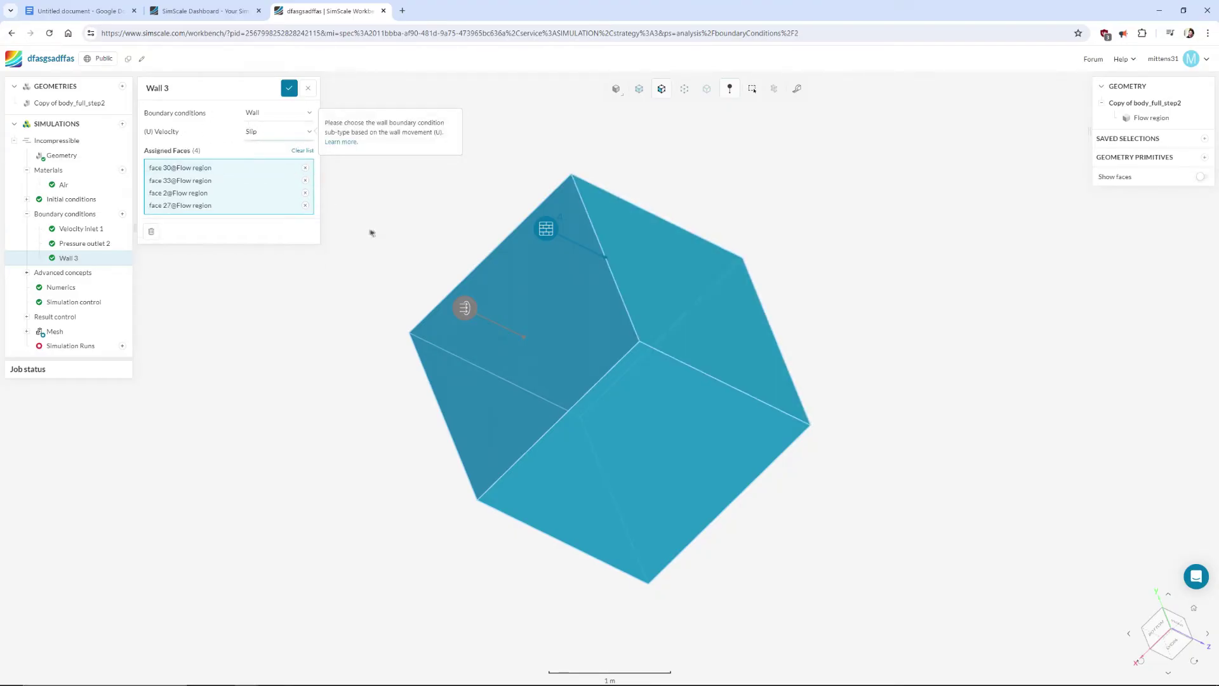
drag(389, 236, 842, 209)
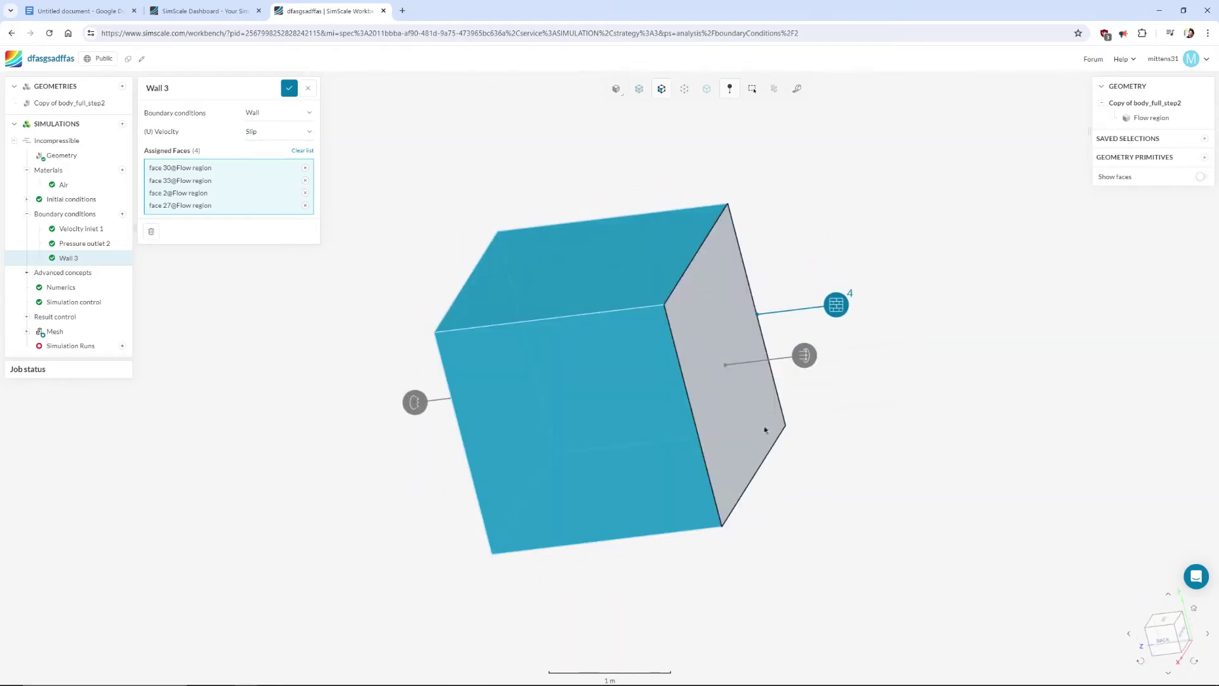
drag(729, 362, 880, 430)
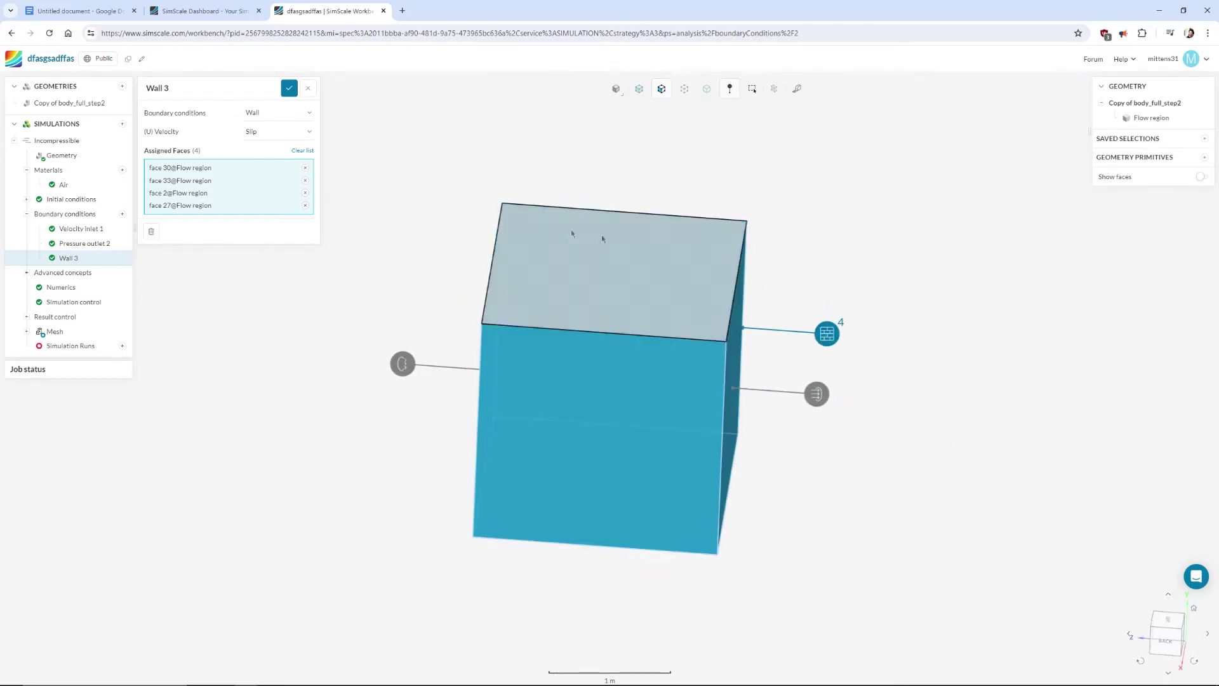
drag(602, 239, 691, 355)
click(289, 89)
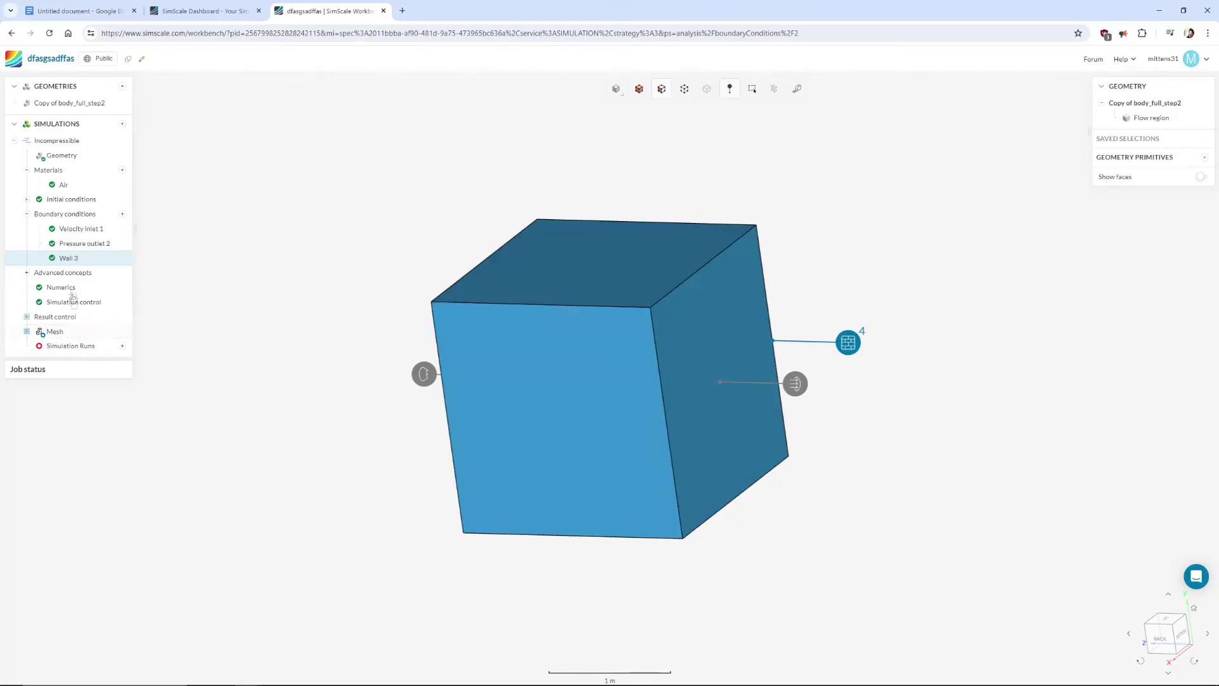
drag(904, 440, 901, 517)
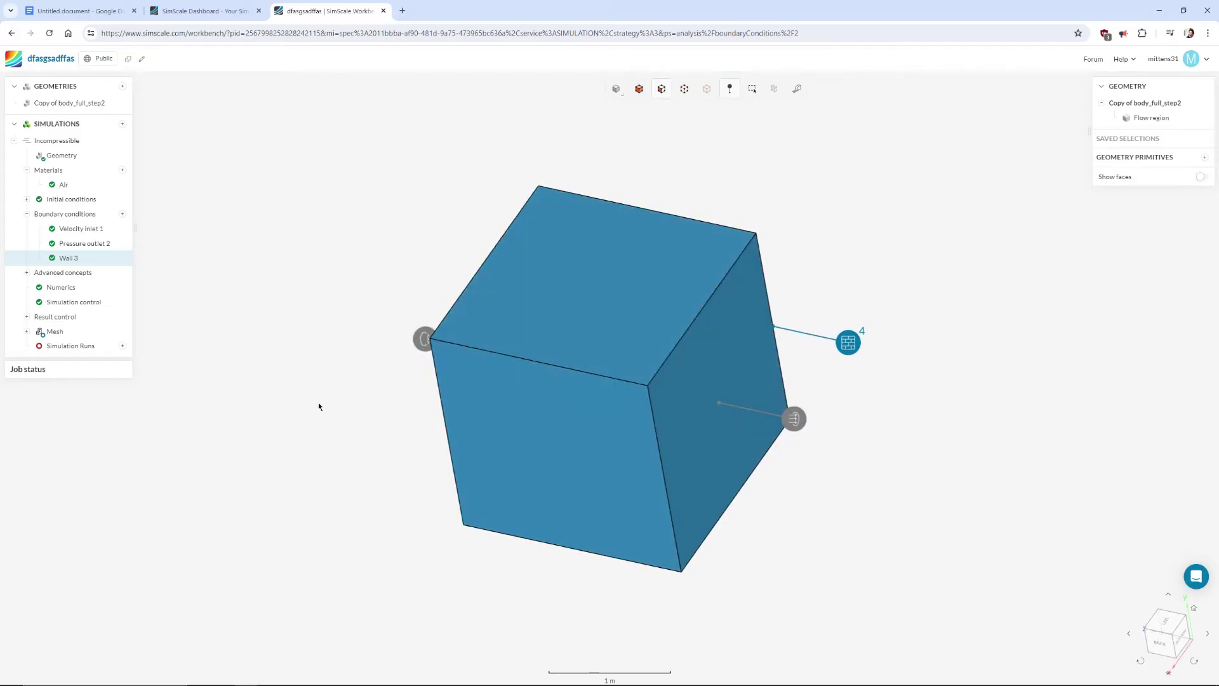
drag(319, 408, 313, 370)
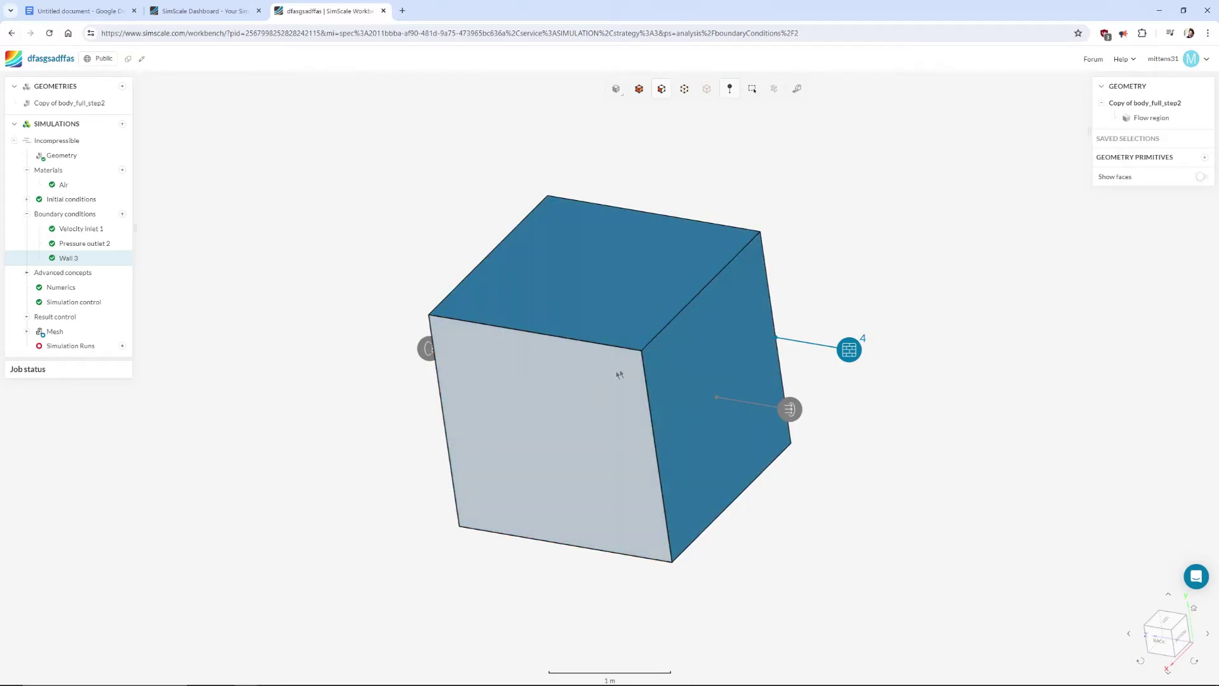
drag(373, 451, 830, 325)
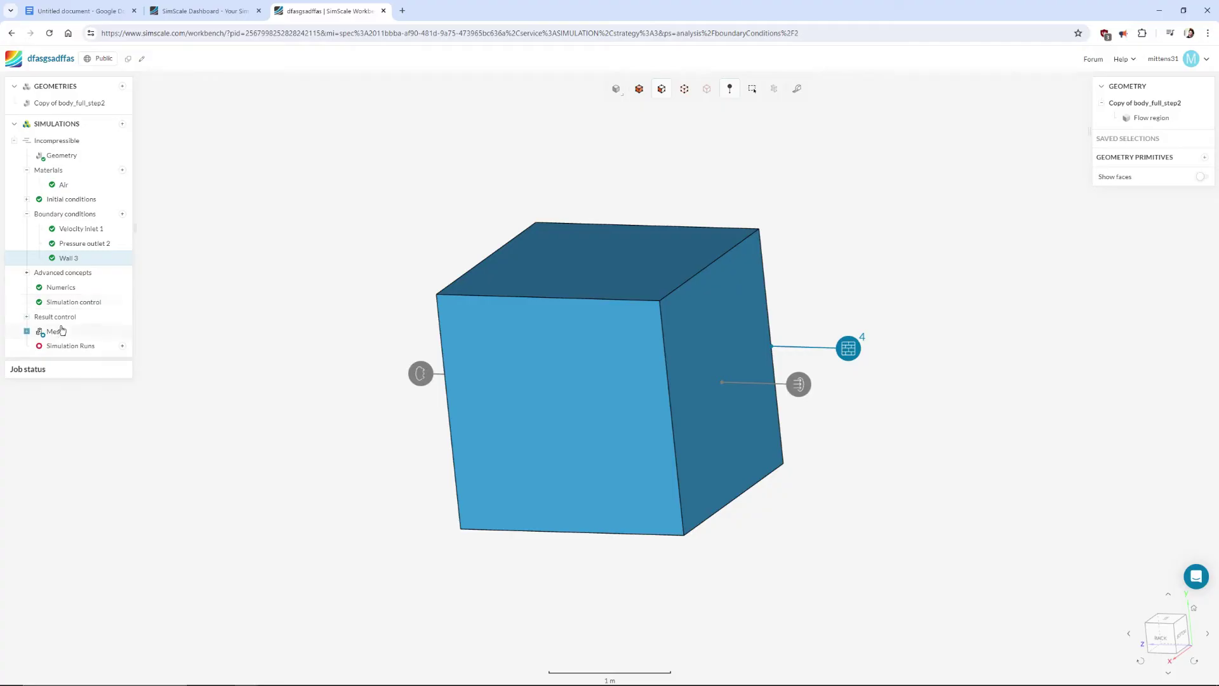
Add a Forces and moments result control and assign all faces of the Flow region to it.
click(27, 317)
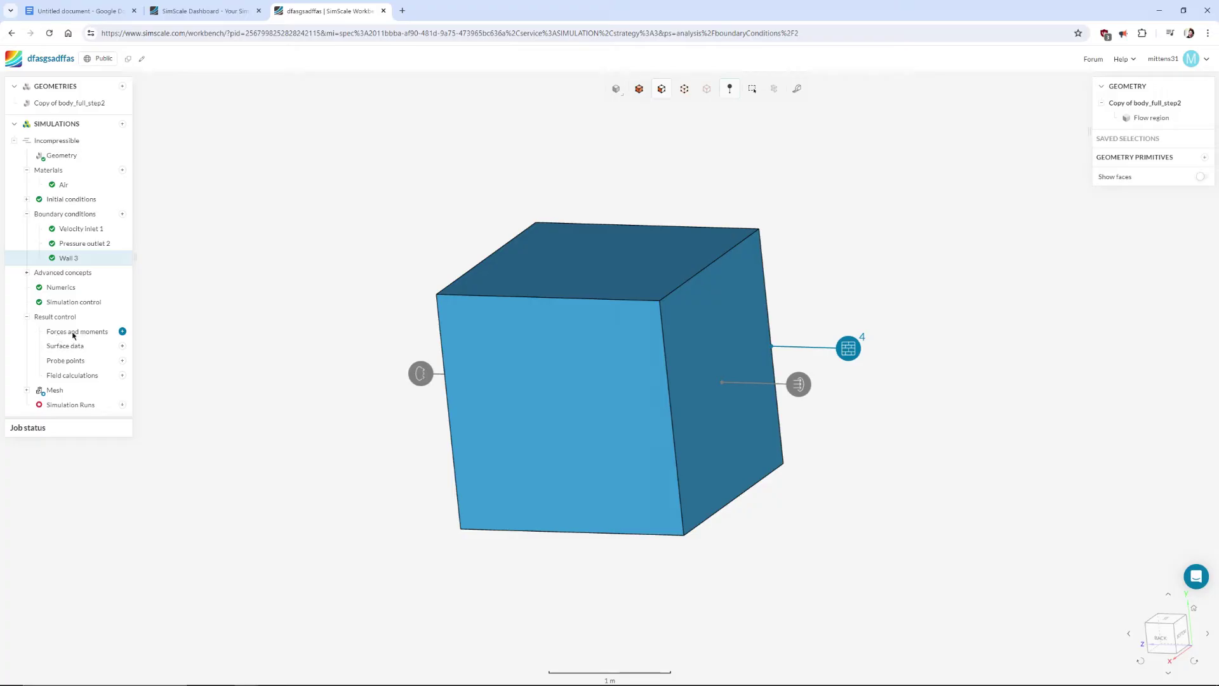
click(122, 332)
click(122, 331)
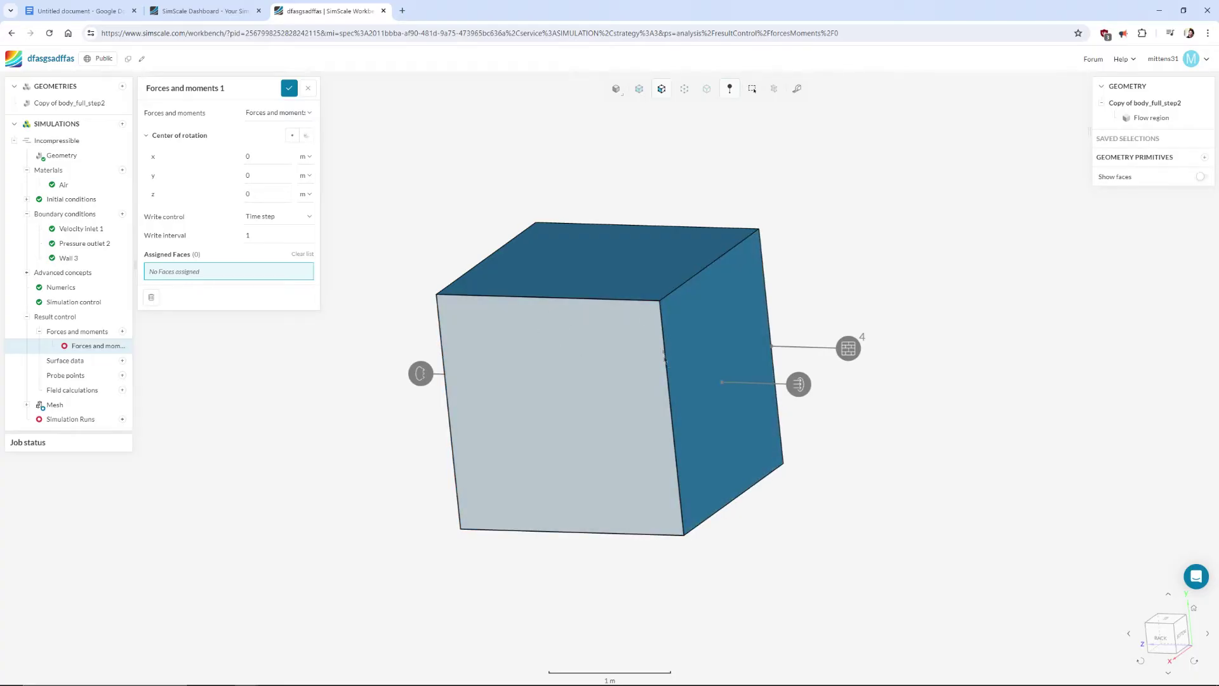
click(566, 323)
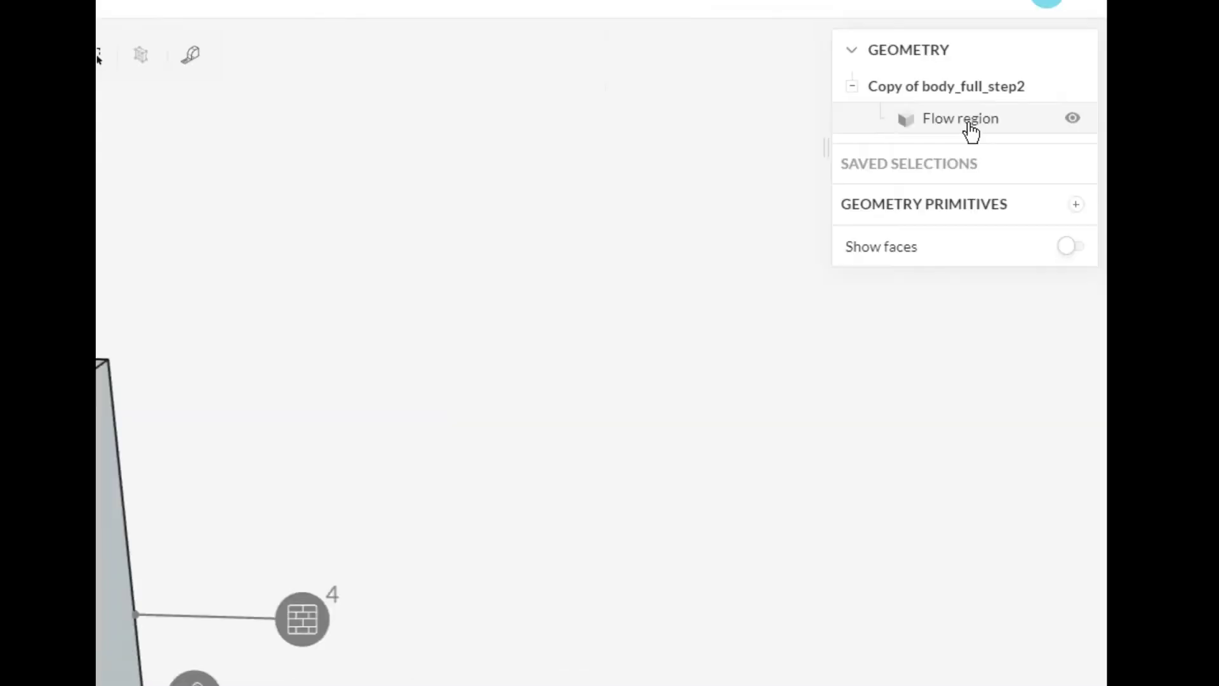
click(1156, 120)
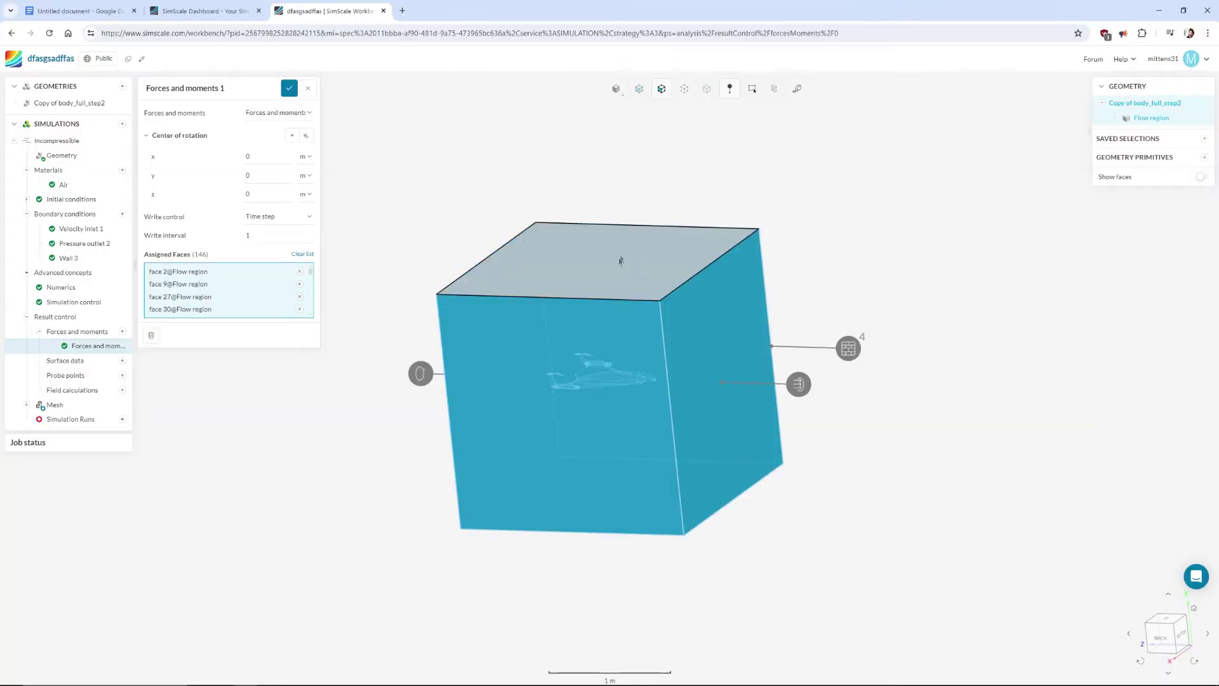
Remove the flow region's six outer faces from the Forces and moments assignment, leaving only the craft's faces, and save it.
click(617, 262)
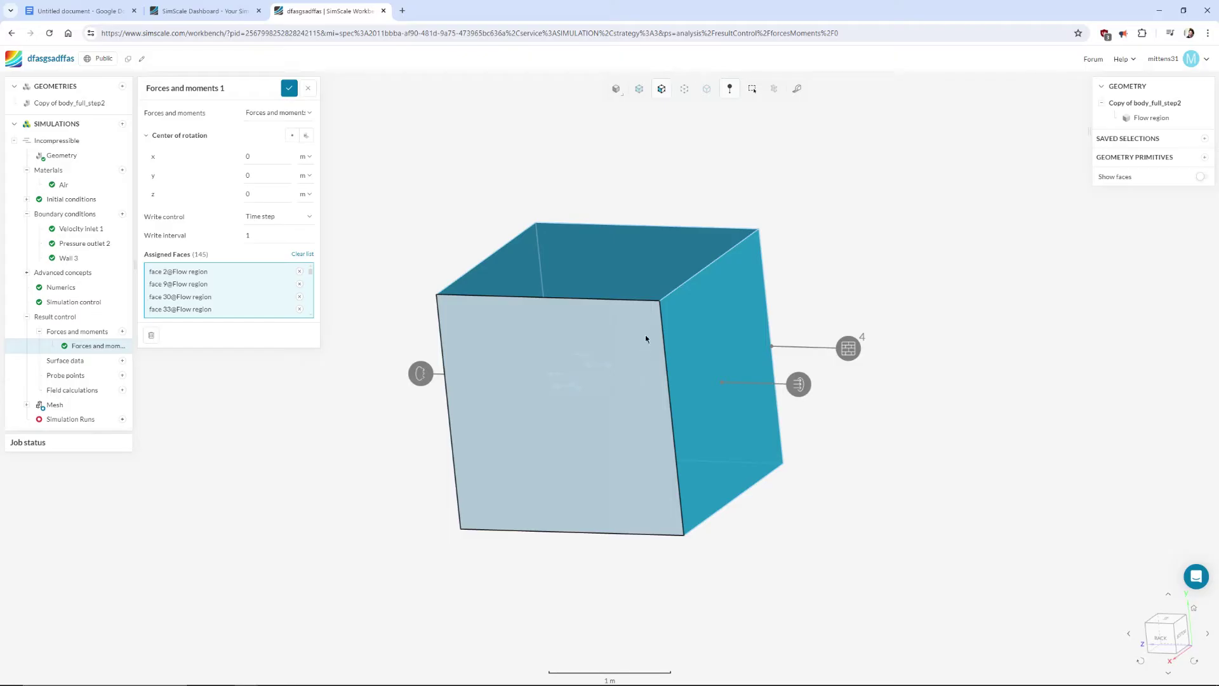
click(743, 305)
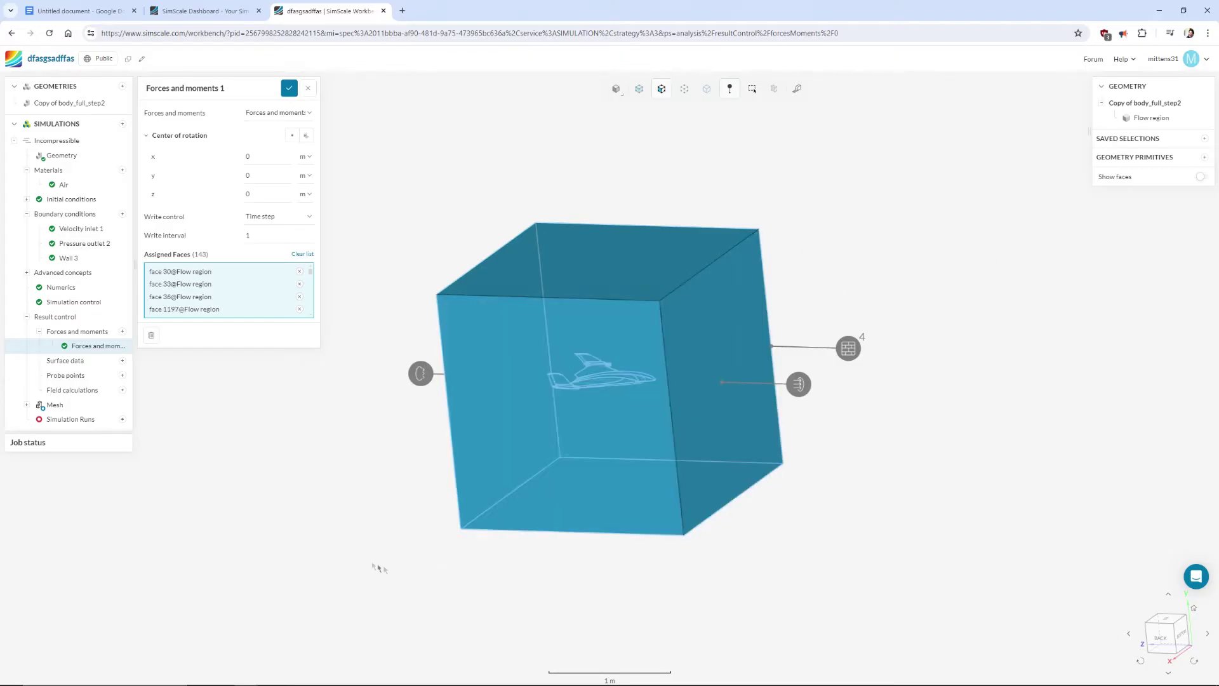
drag(381, 567, 695, 465)
click(695, 466)
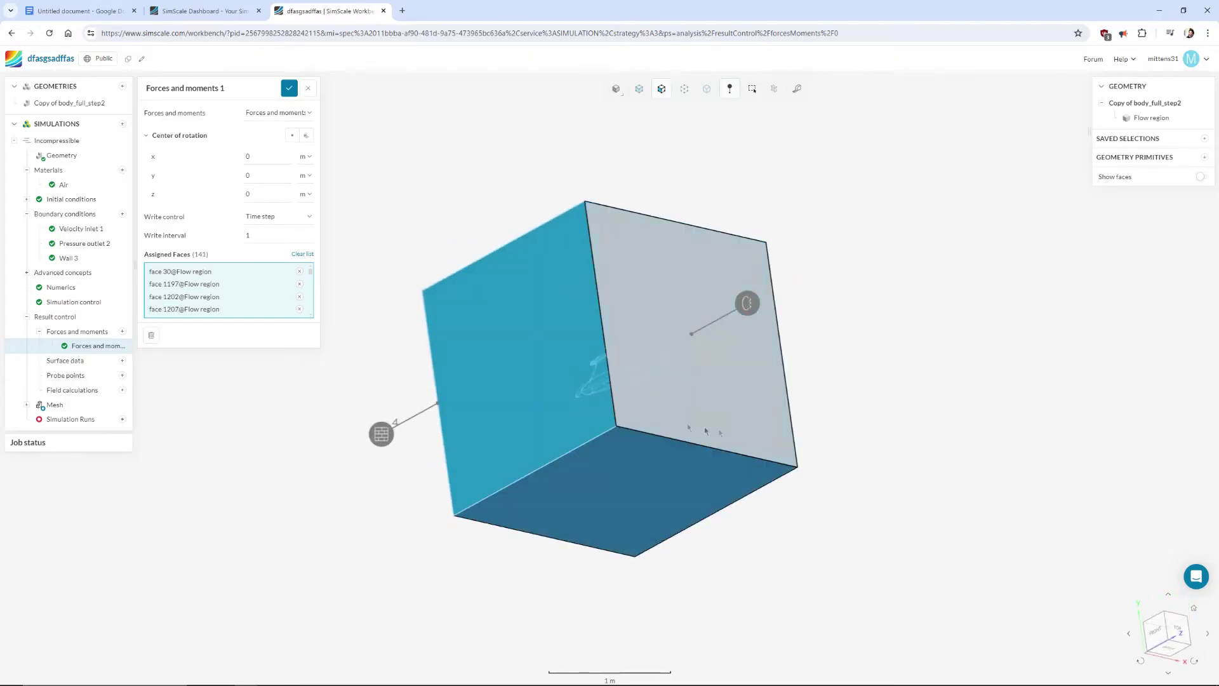
drag(1009, 283, 558, 408)
scroll(698, 381, up, 5)
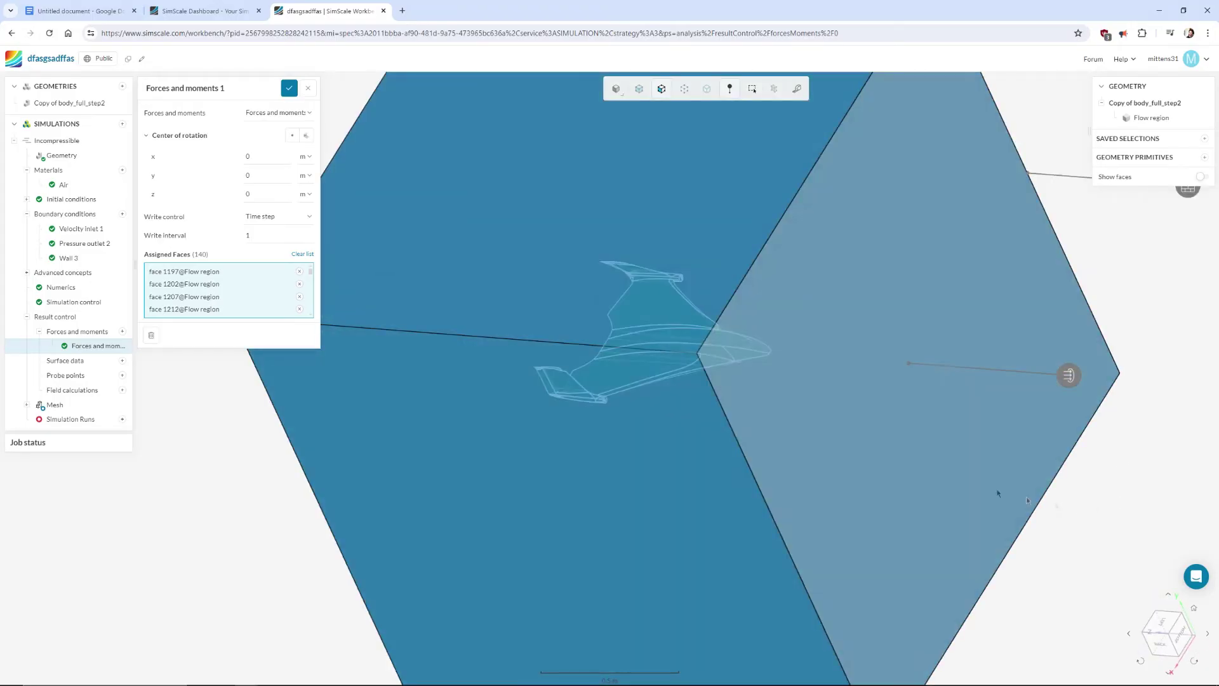
scroll(1103, 555, down, 6)
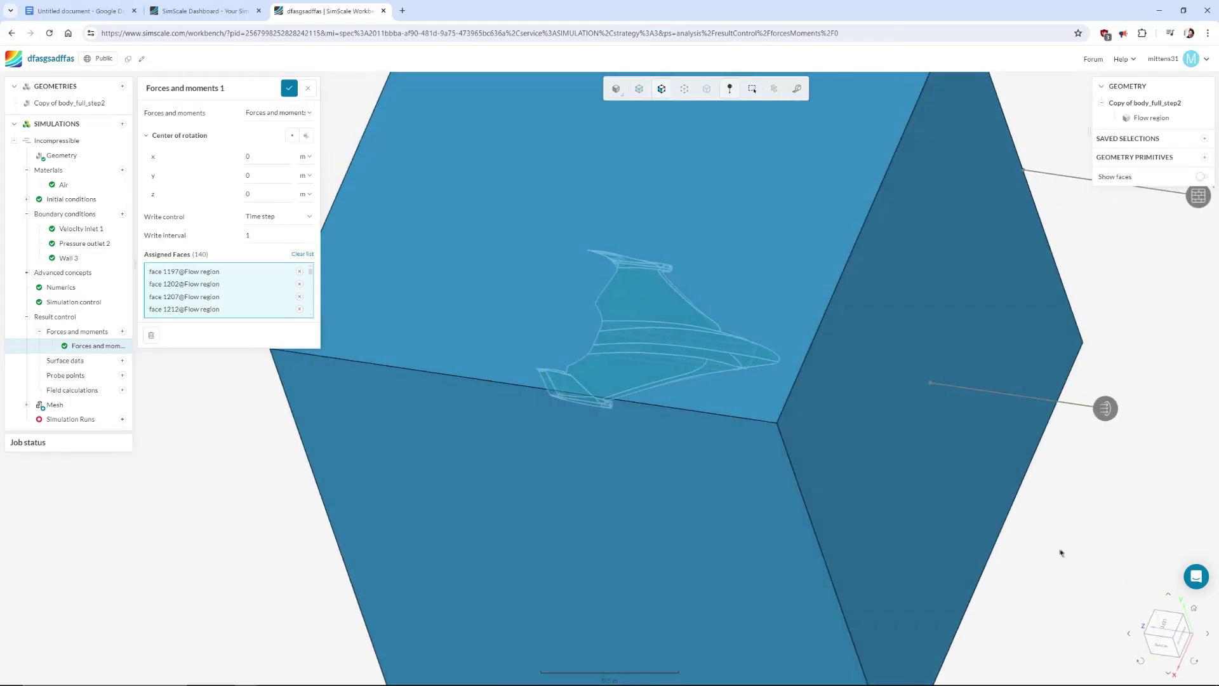
scroll(1044, 531, up, 2)
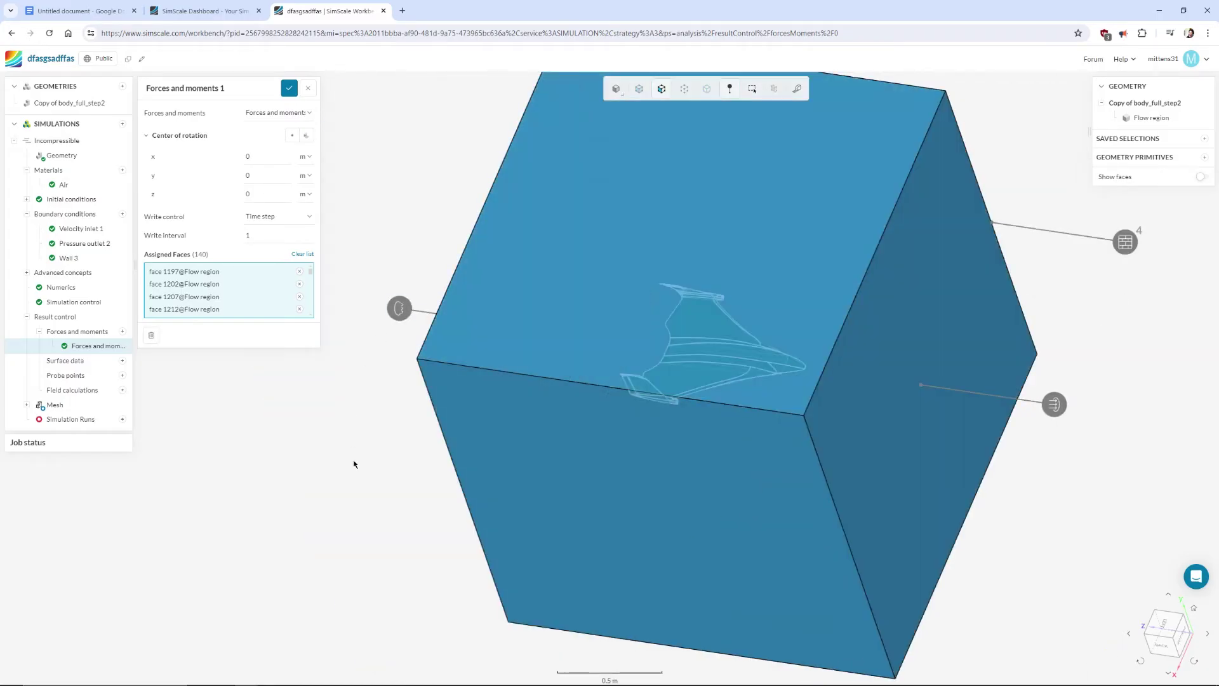
click(287, 89)
mouse_move(417, 188)
mouse_down()
mouse_move(381, 135)
mouse_move(409, 180)
mouse_up()
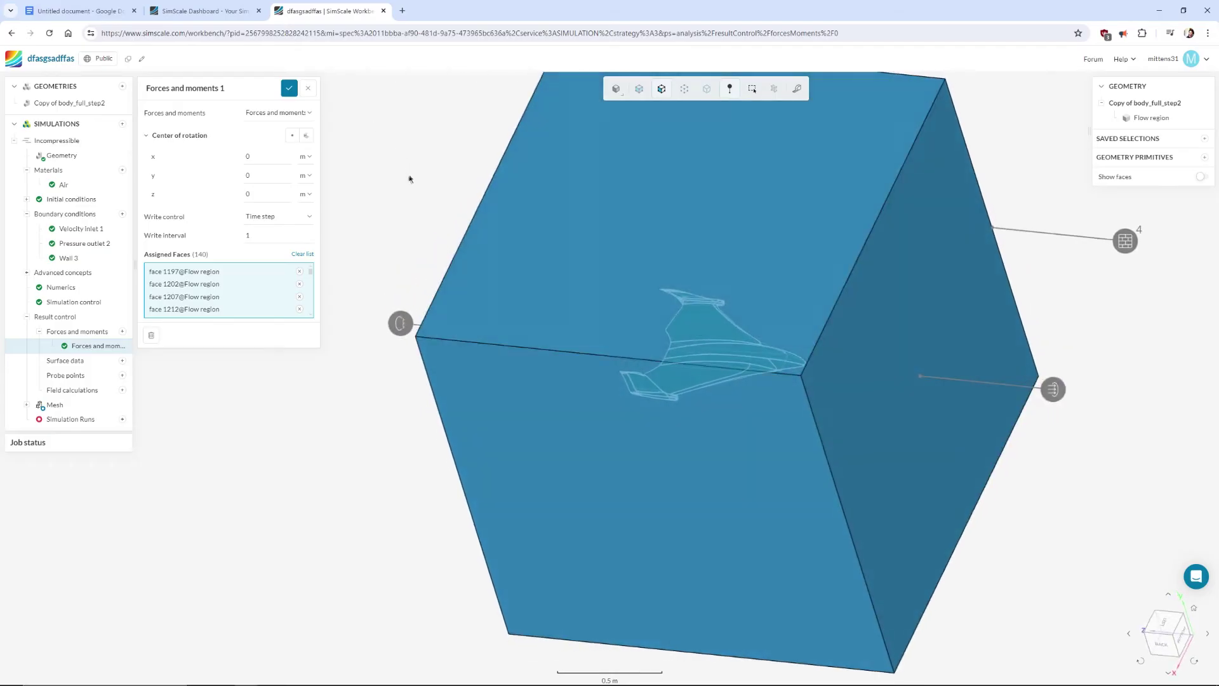
click(292, 136)
click(289, 90)
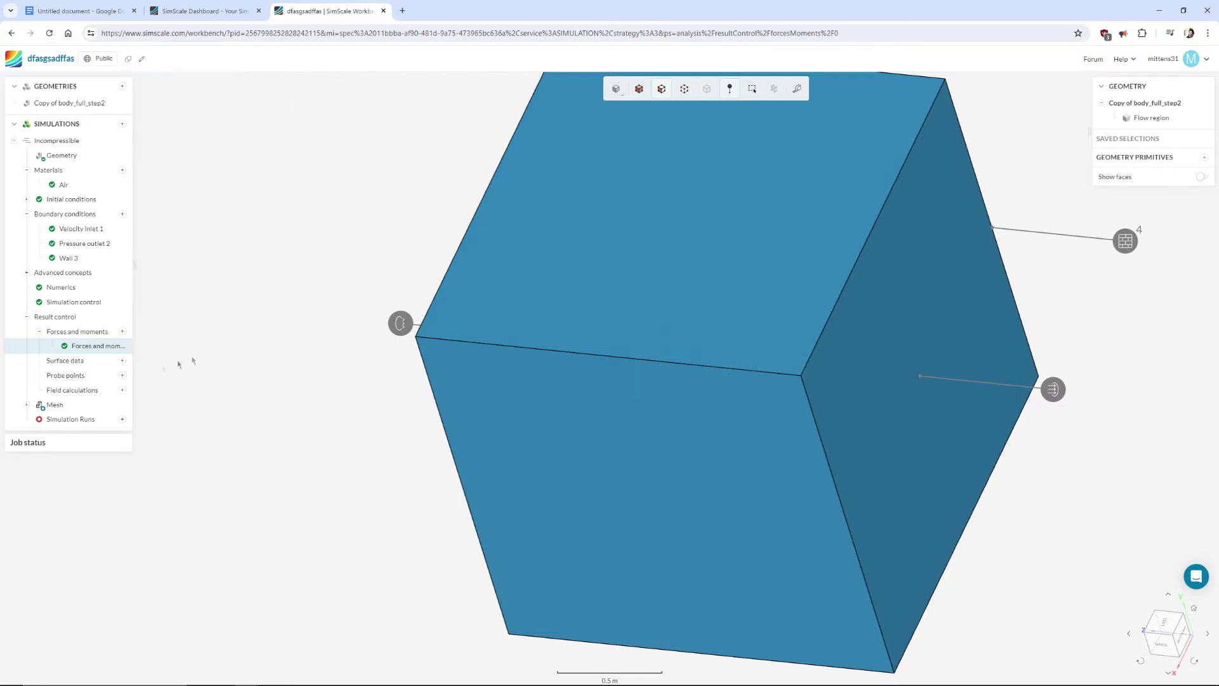
Create a new simulation run named Run 1 and start it.
scroll(296, 337, down, 5)
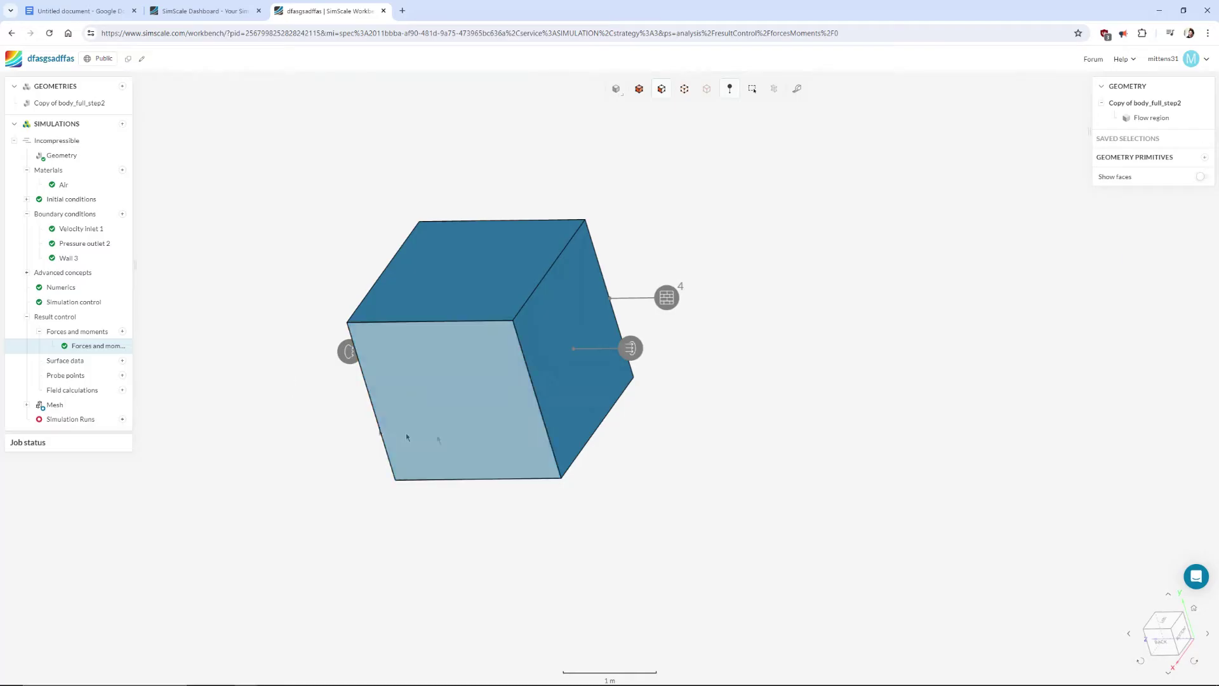
scroll(617, 439, up, 3)
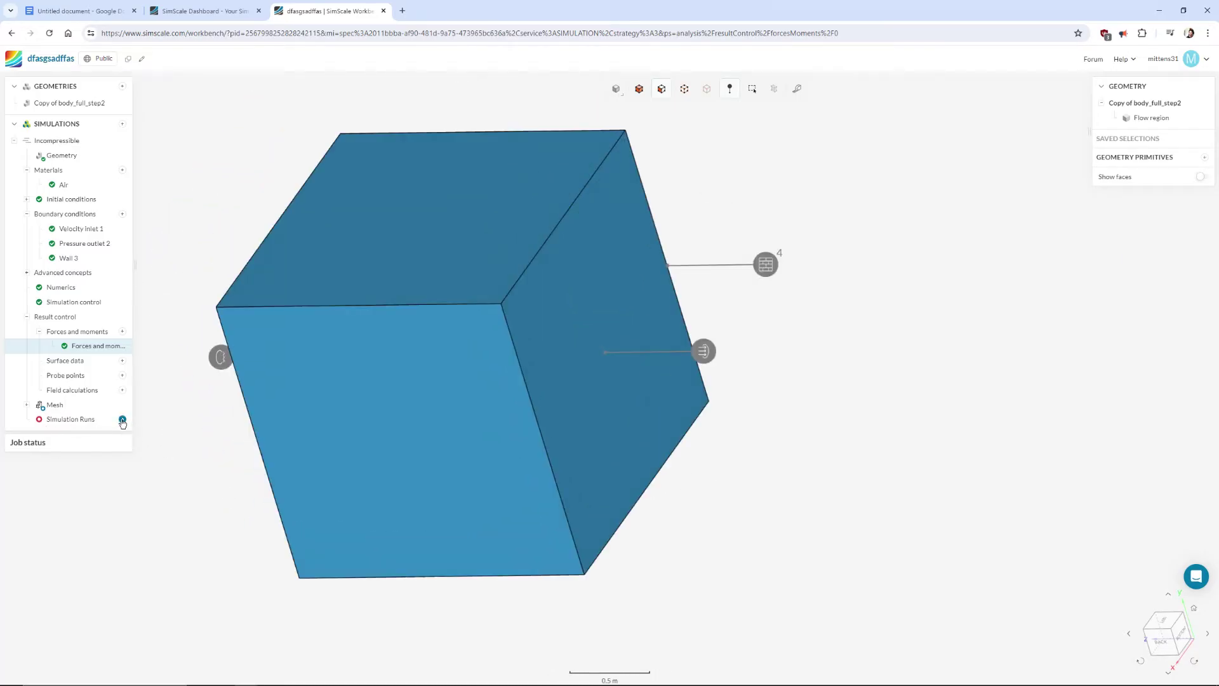
click(122, 420)
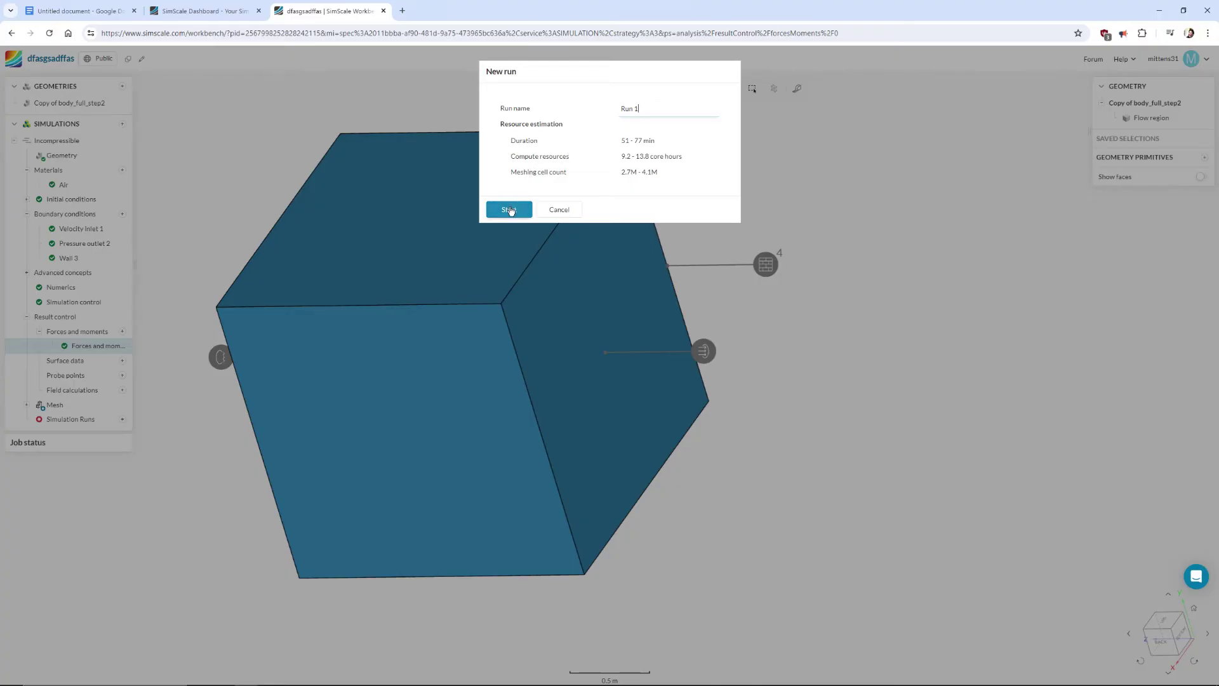
click(510, 209)
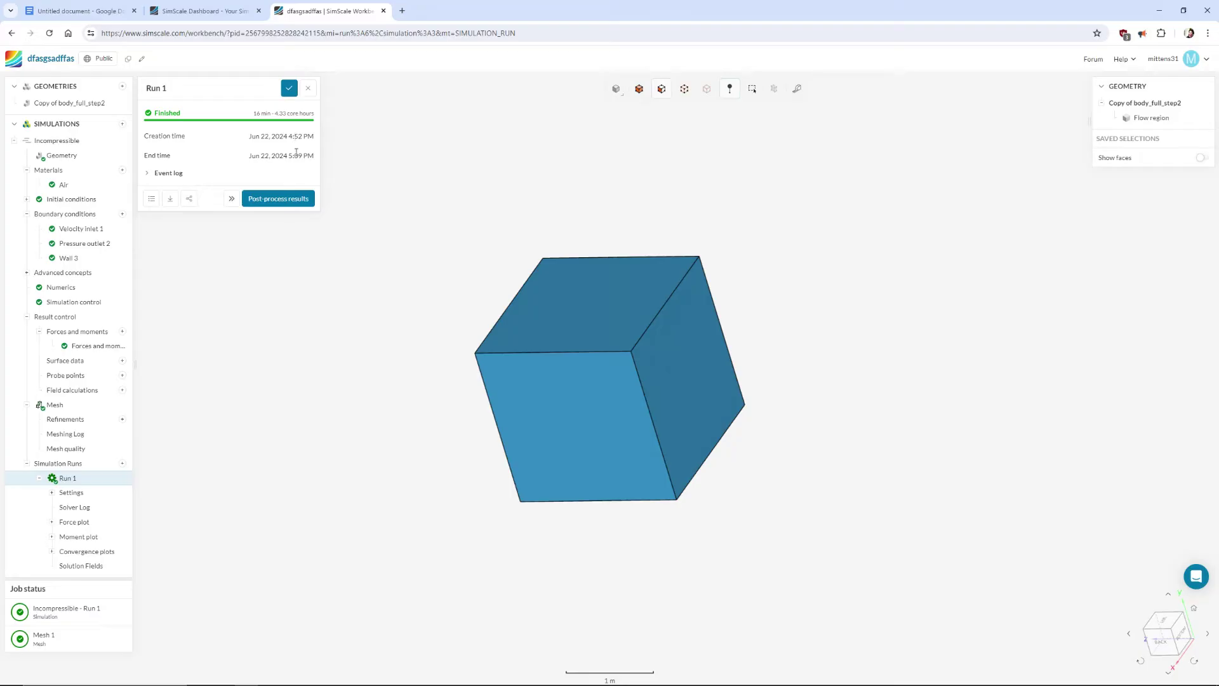
Open the post-processing results of Run 1 and examine the velocity magnitude cutting plane around the craft from several angles.
double_click(298, 155)
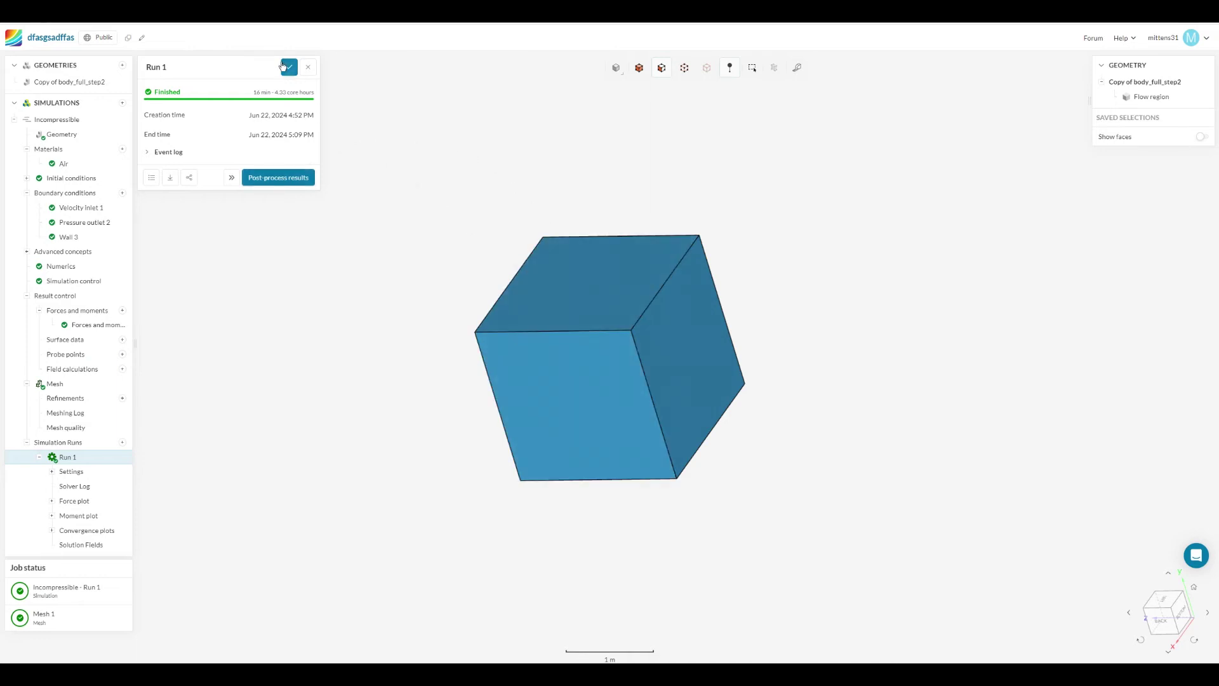
click(282, 179)
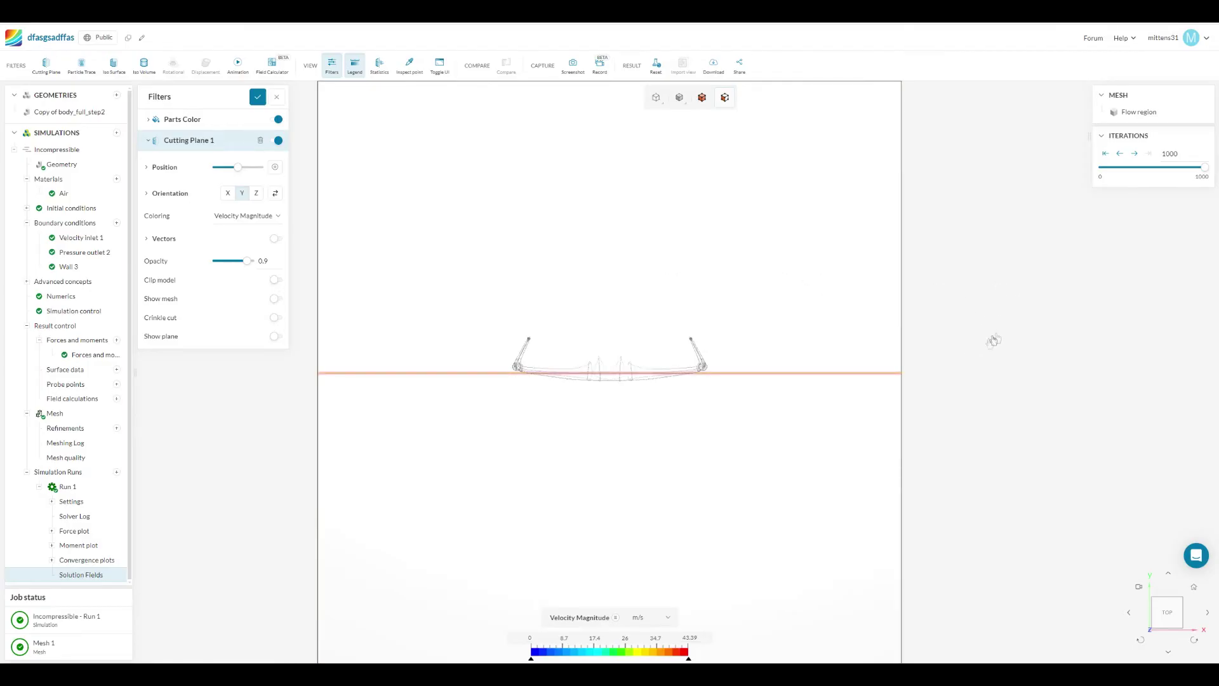
drag(994, 340, 873, 425)
scroll(845, 424, down, 5)
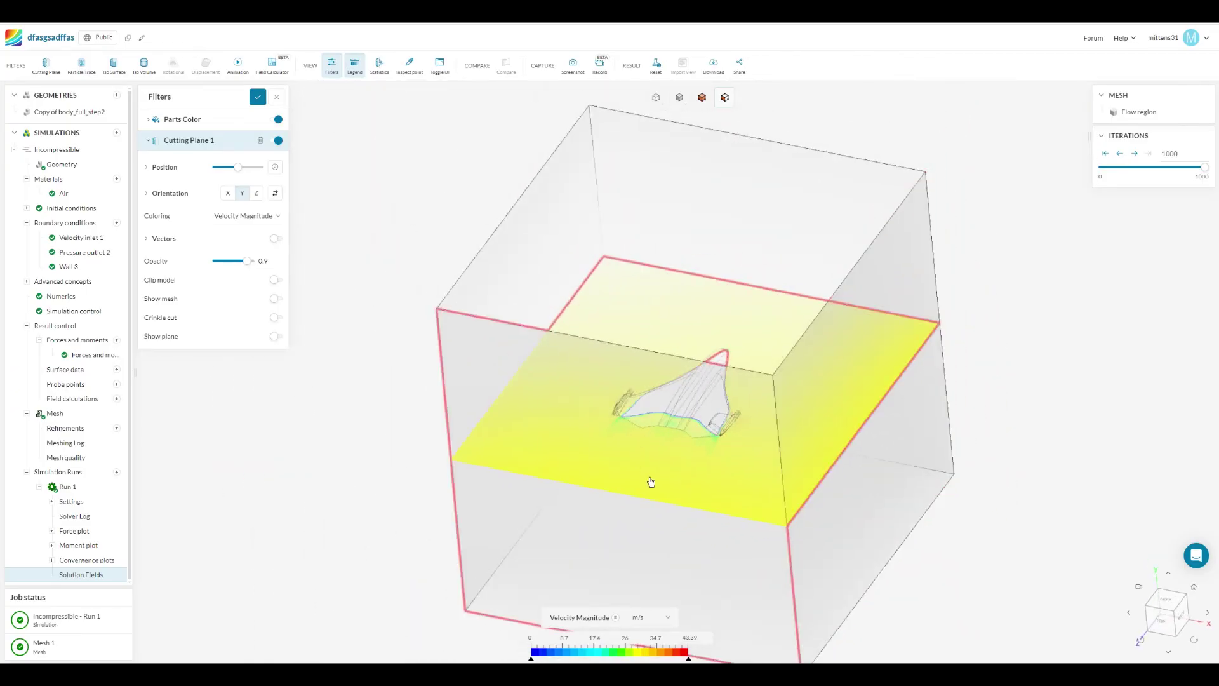
drag(651, 482, 381, 377)
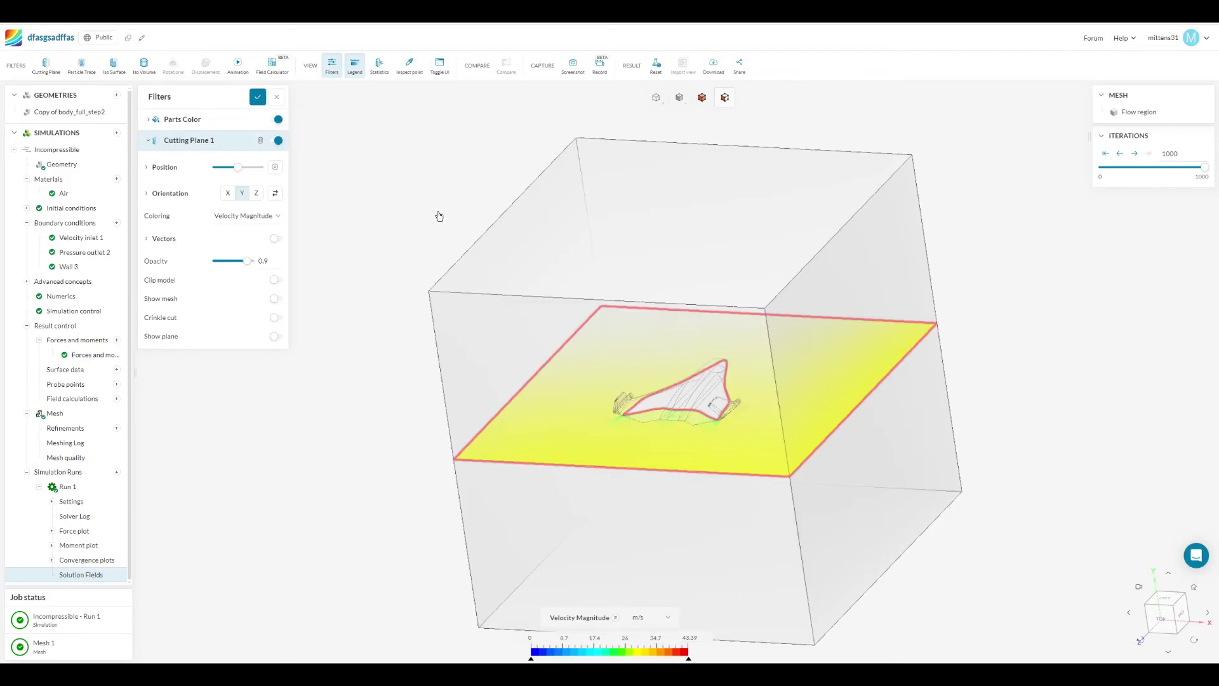
drag(401, 262, 424, 276)
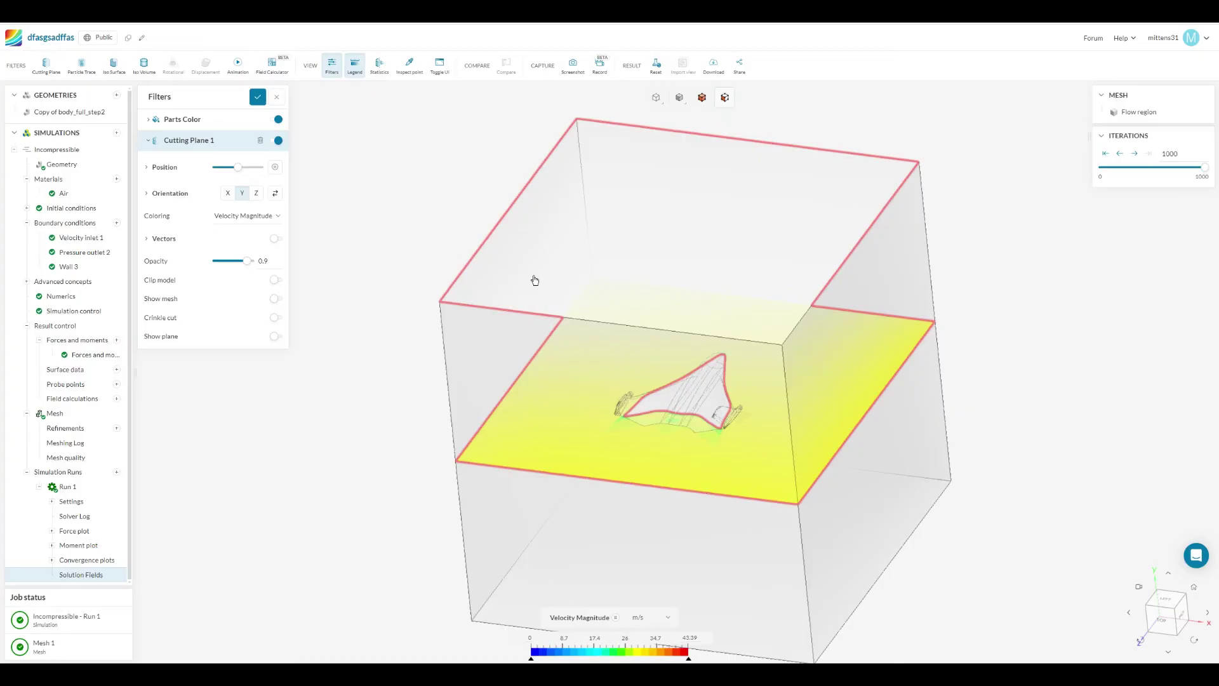
drag(374, 374, 892, 243)
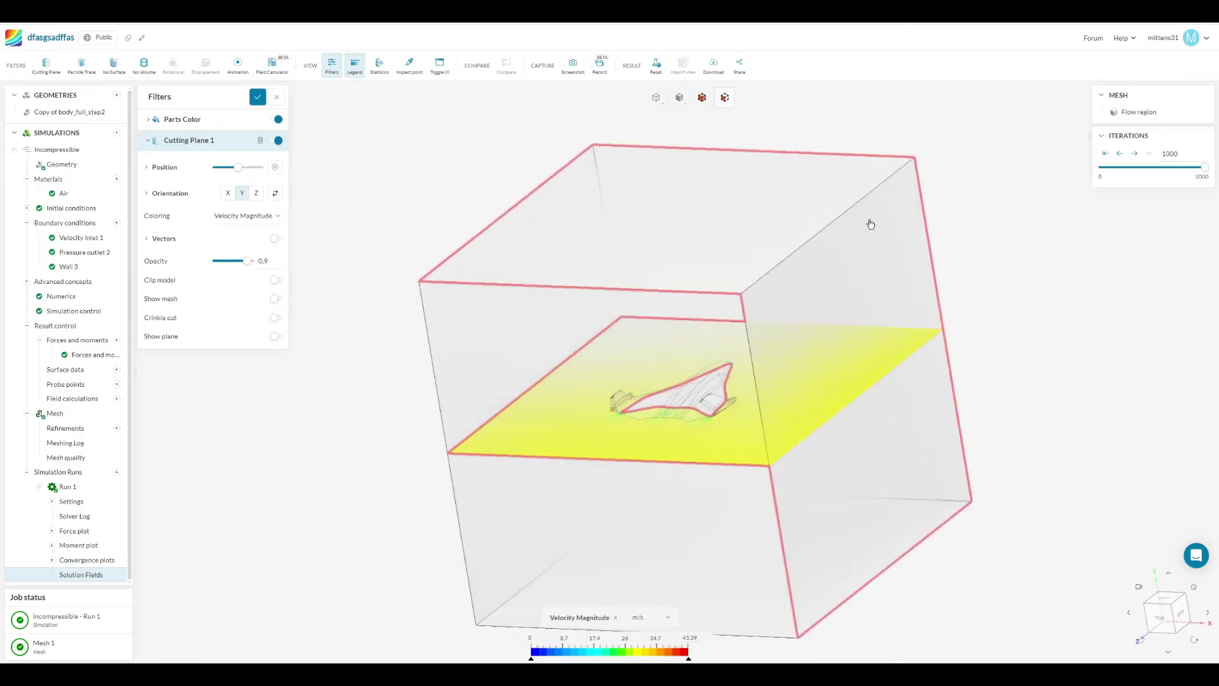
drag(1067, 427, 770, 468)
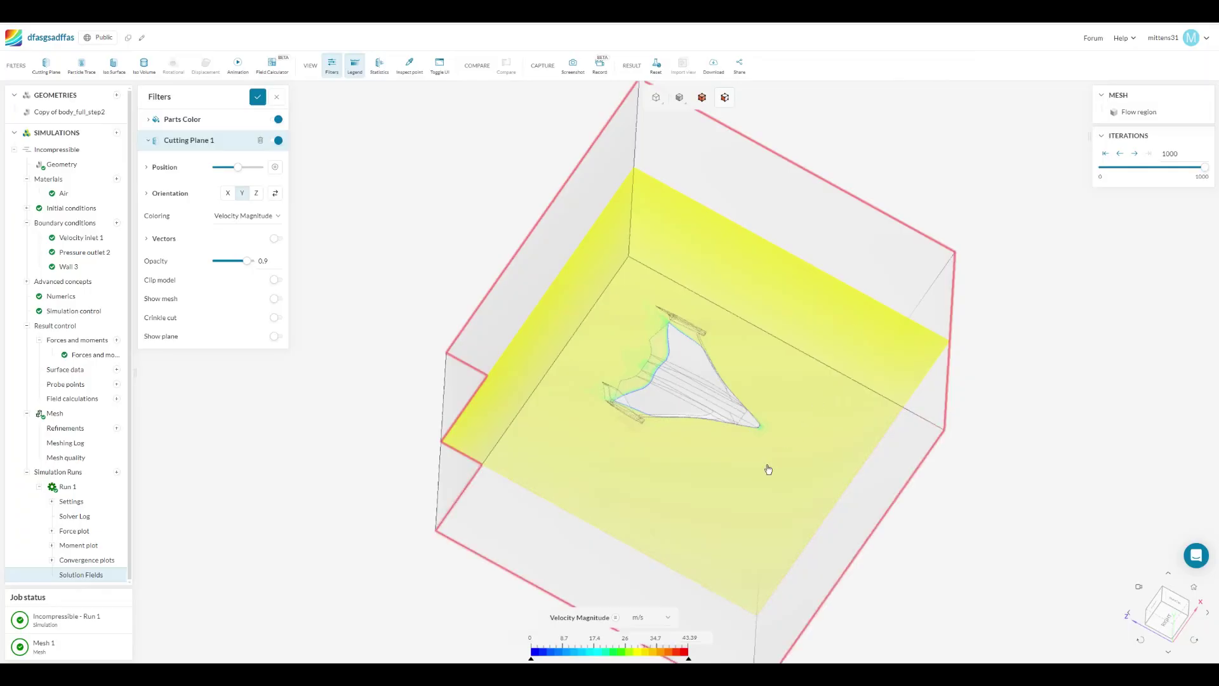
Hide the flow region's outer box faces in the results view so only the craft and the cutting plane remain.
drag(747, 344, 967, 406)
right_click(523, 317)
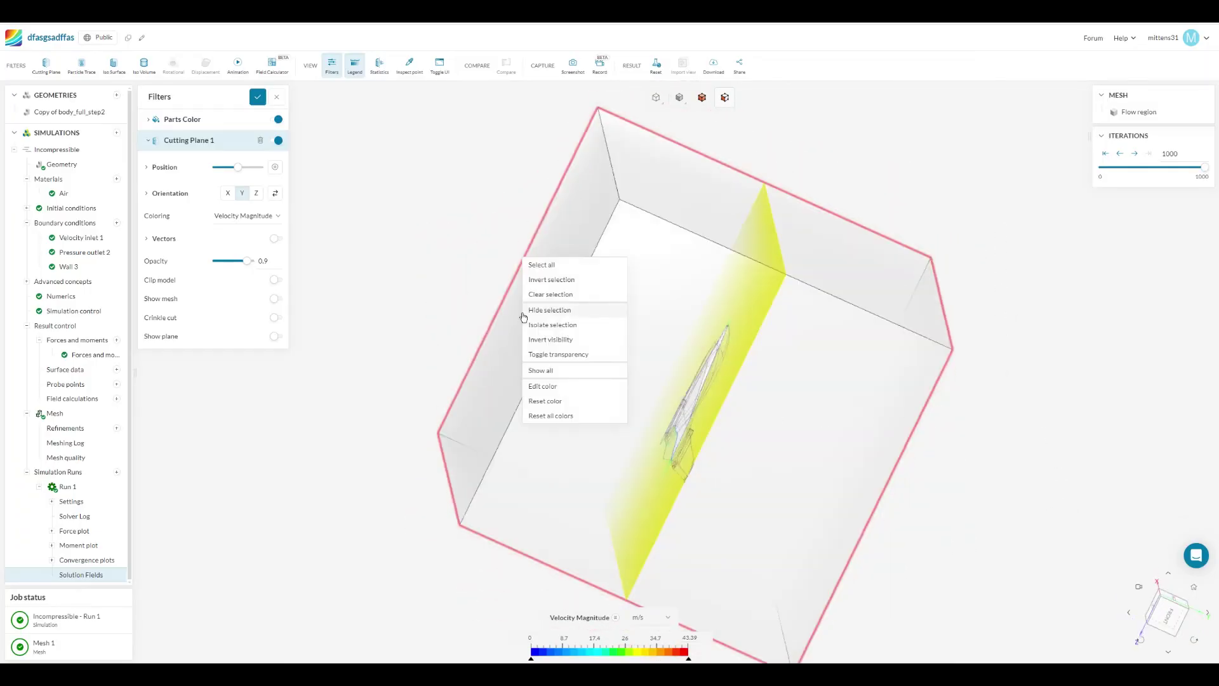
click(554, 311)
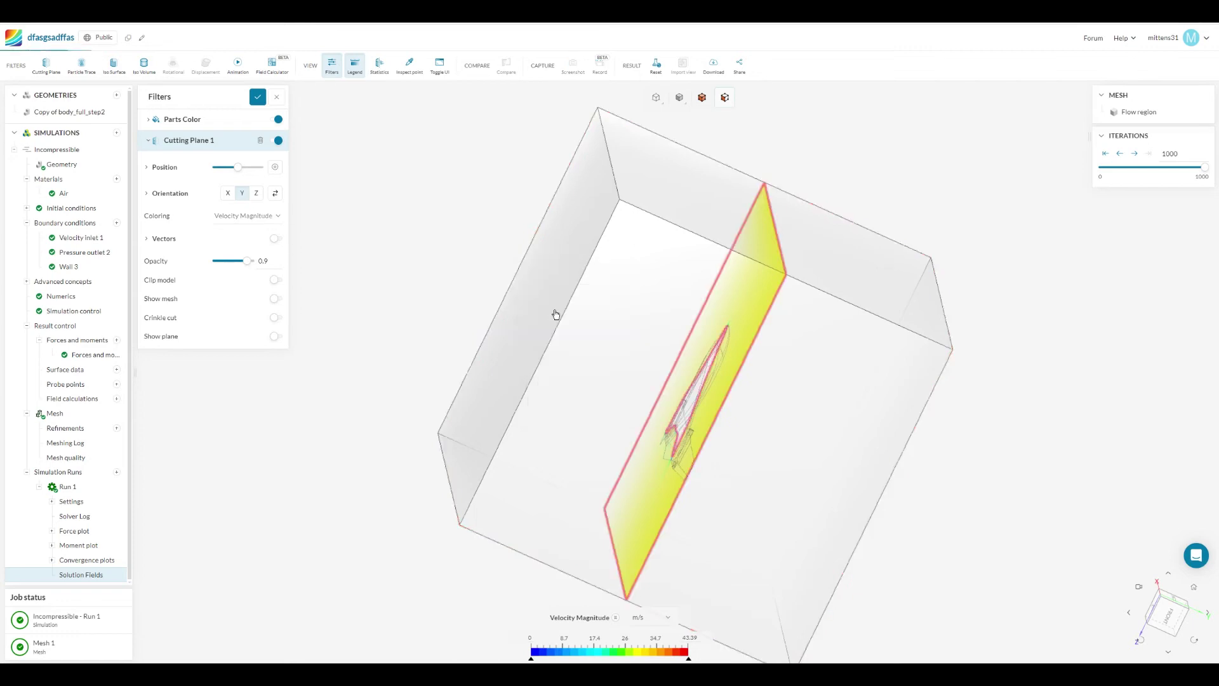
right_click(599, 329)
click(614, 356)
right_click(617, 341)
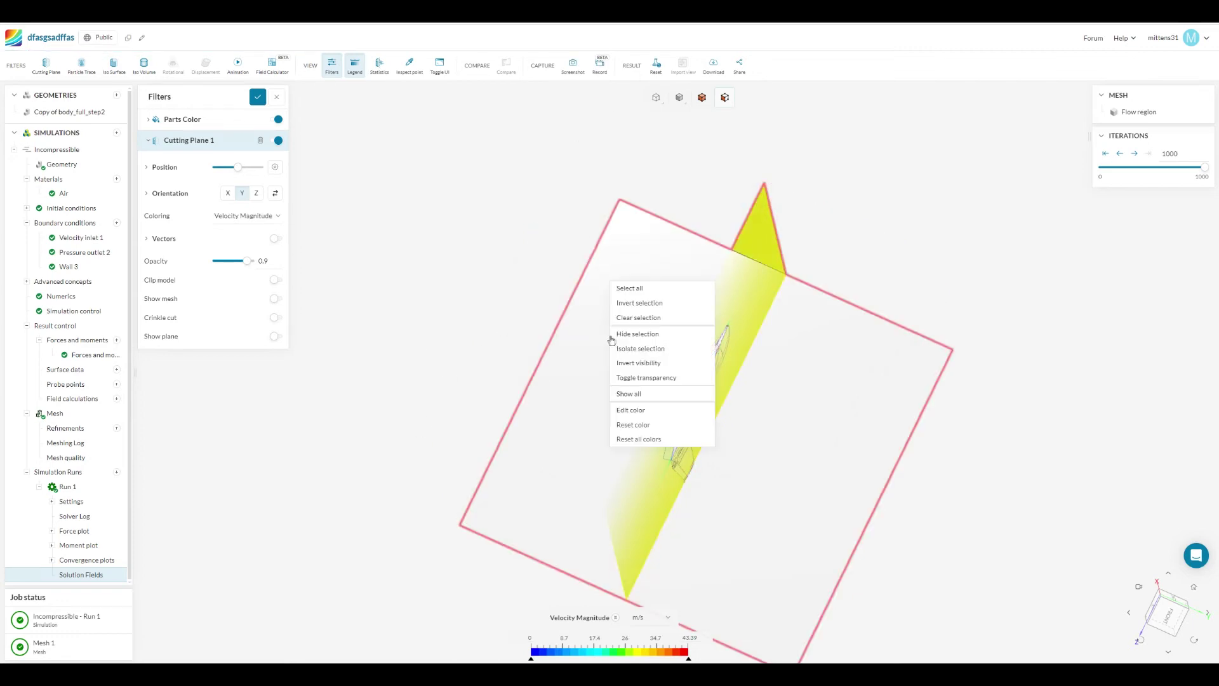
click(632, 340)
drag(631, 341, 910, 545)
Look closely at the velocity field around the craft and turn off Cutting Plane 1.
scroll(788, 517, up, 10)
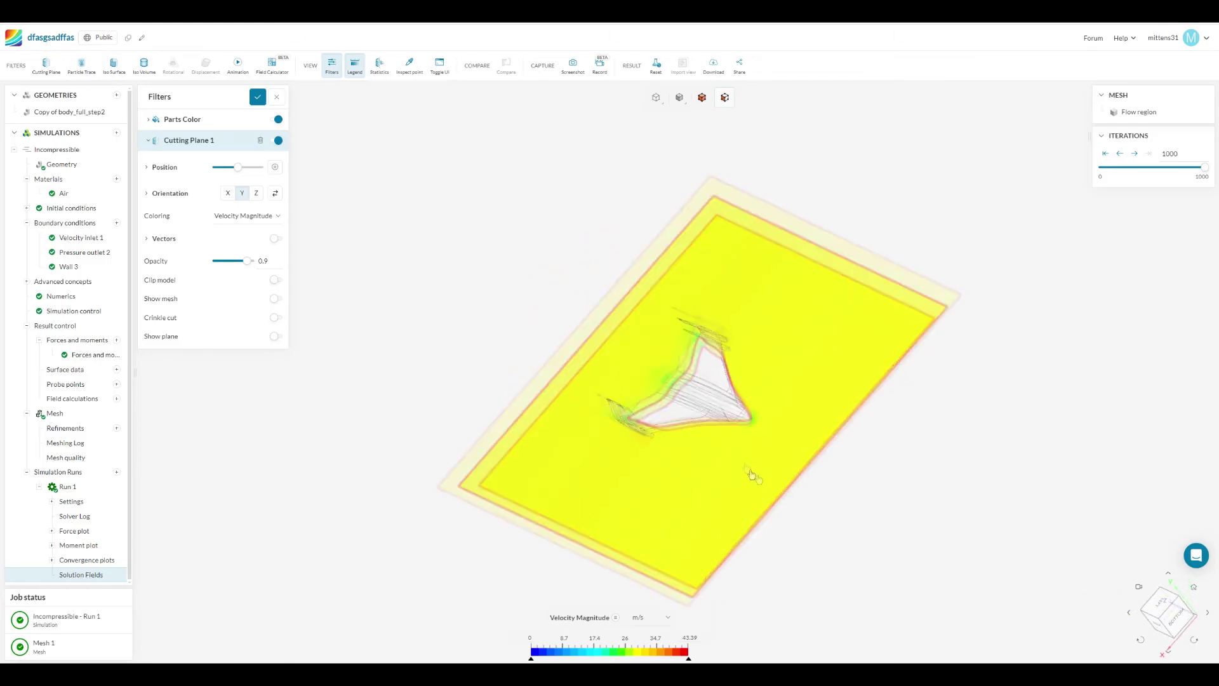
drag(763, 418, 1098, 471)
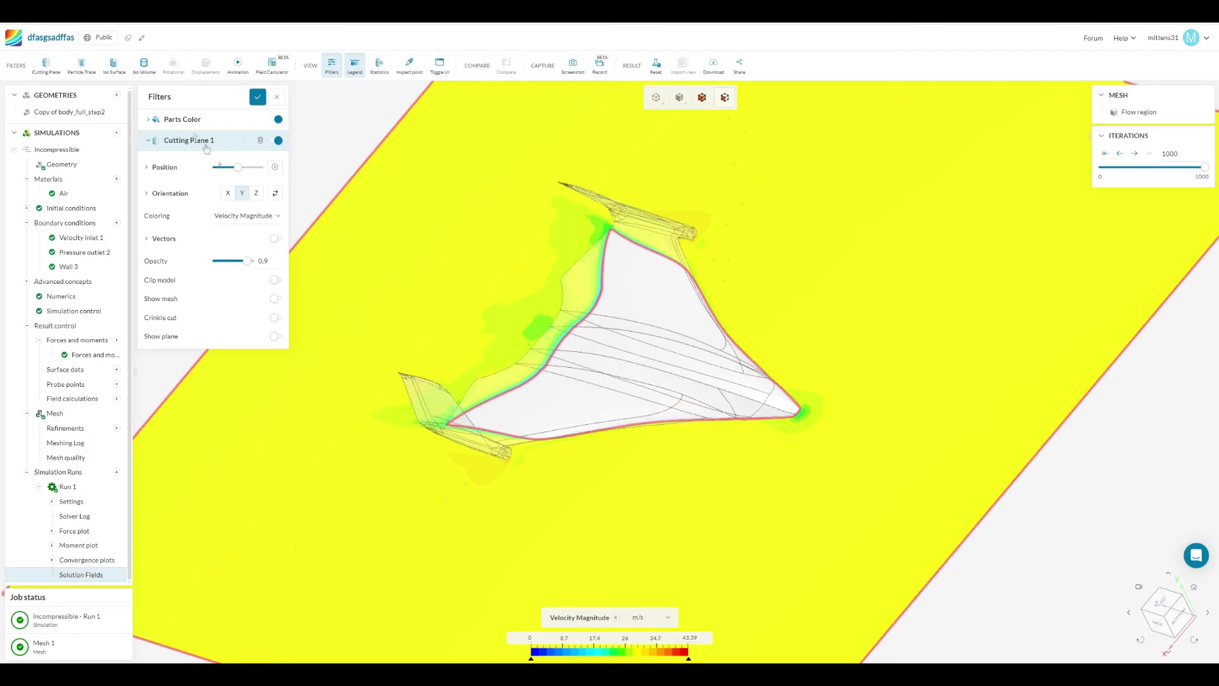
click(279, 142)
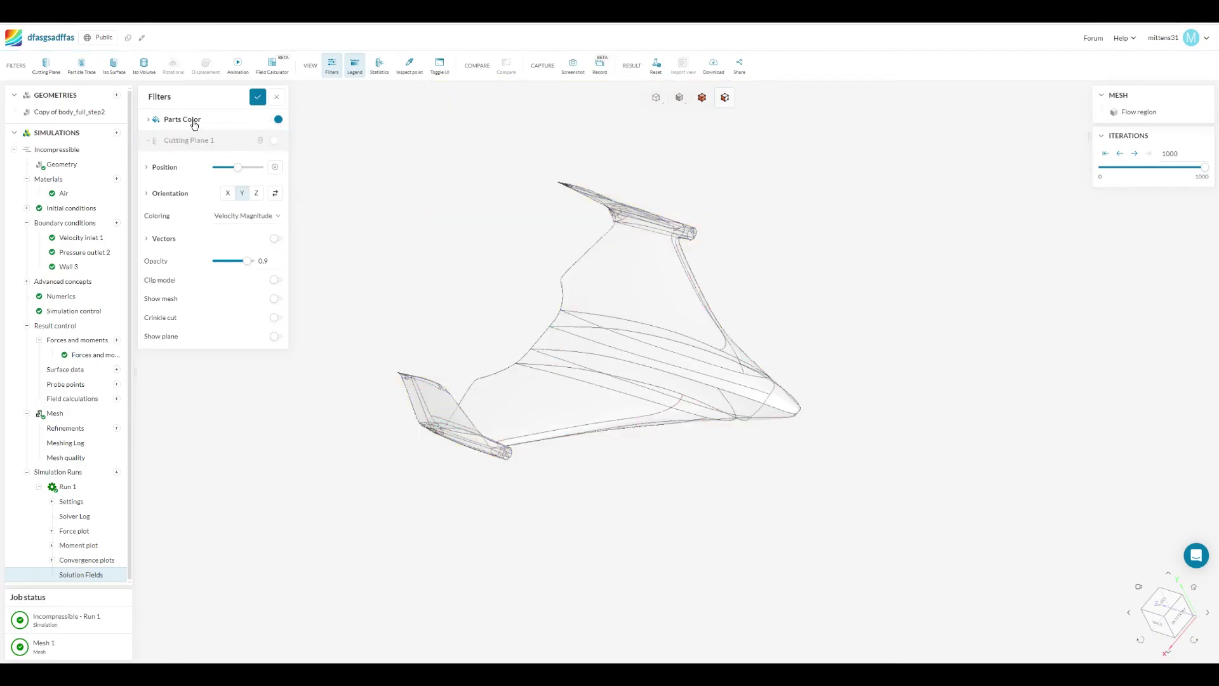
Display the craft with opaque surfaces and set the Parts Color coloring to Pressure.
click(194, 124)
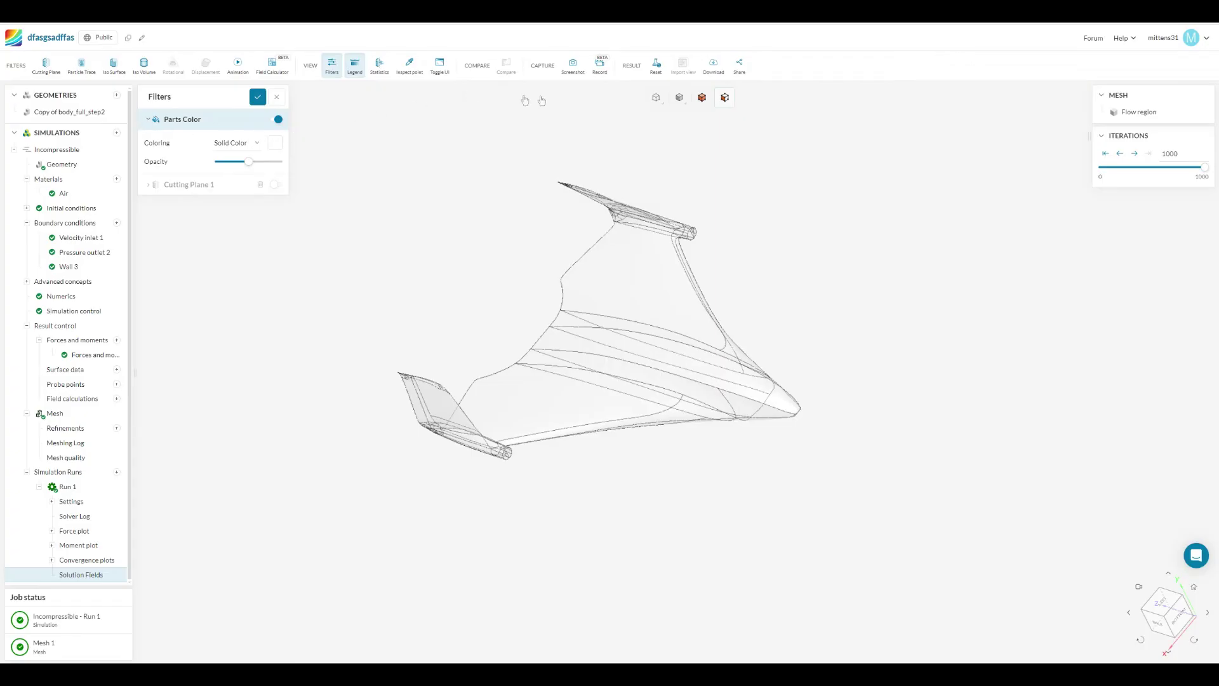
click(680, 99)
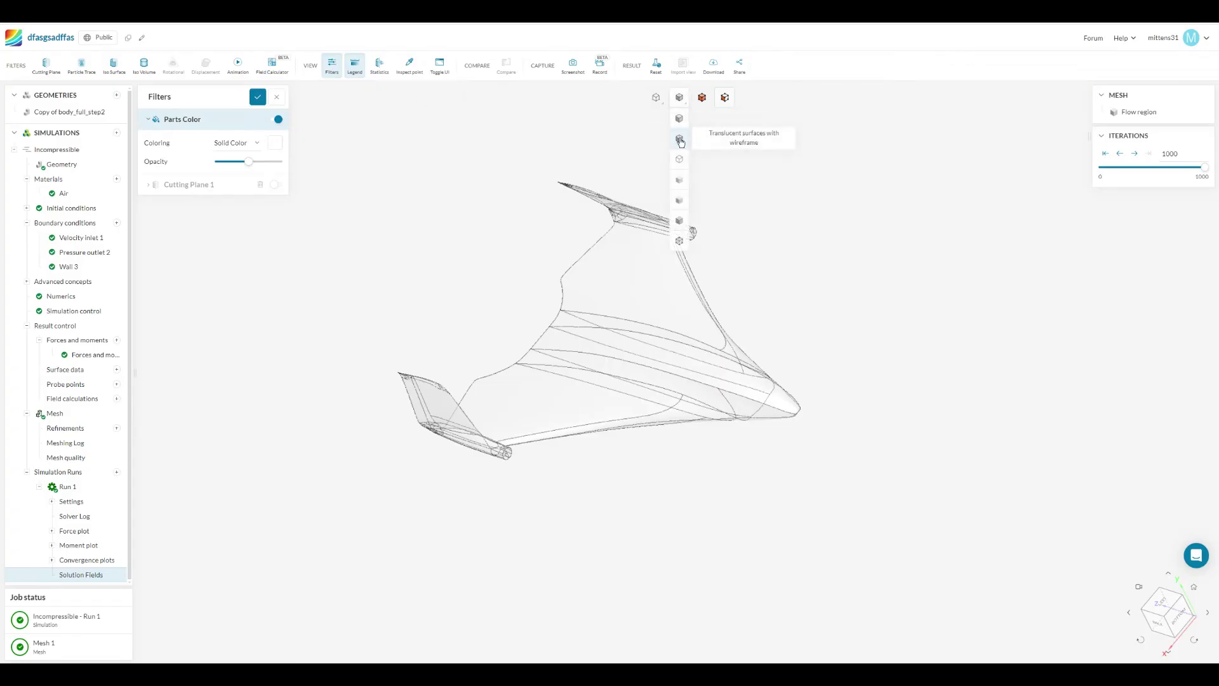
click(680, 138)
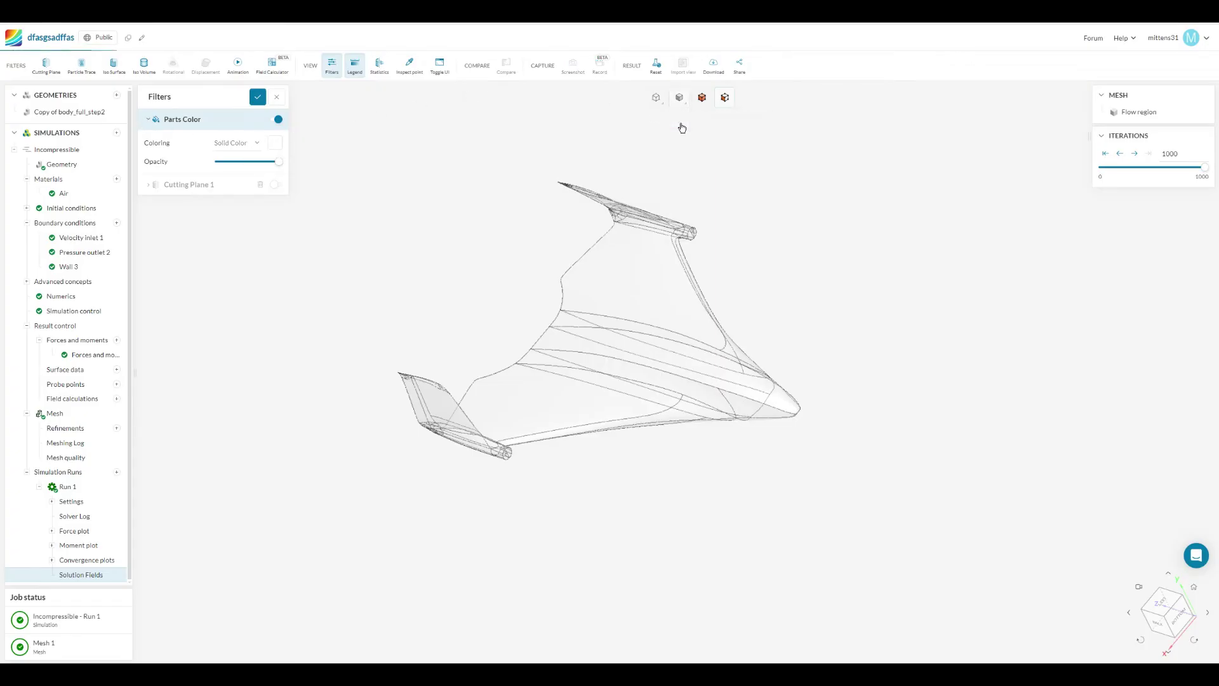
click(260, 145)
click(247, 219)
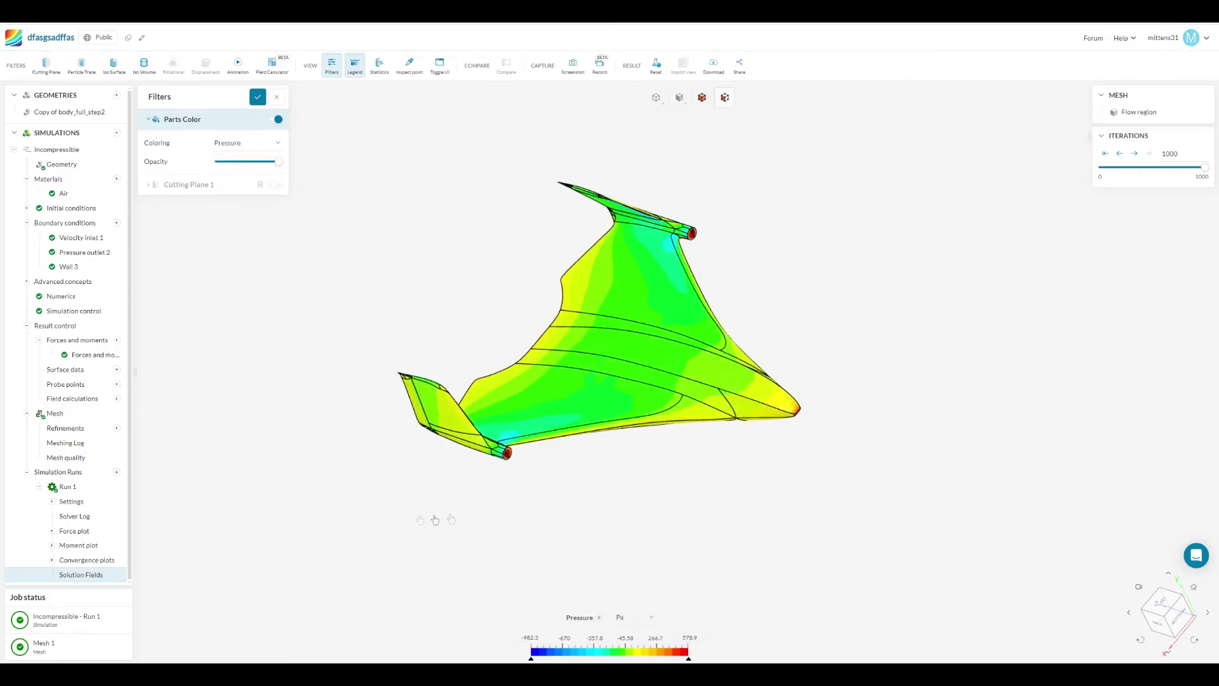
Switch the pressure legend to a continuous scale and narrow its color range slightly at both ends.
drag(430, 517, 571, 421)
scroll(747, 404, up, 2)
drag(747, 403, 694, 531)
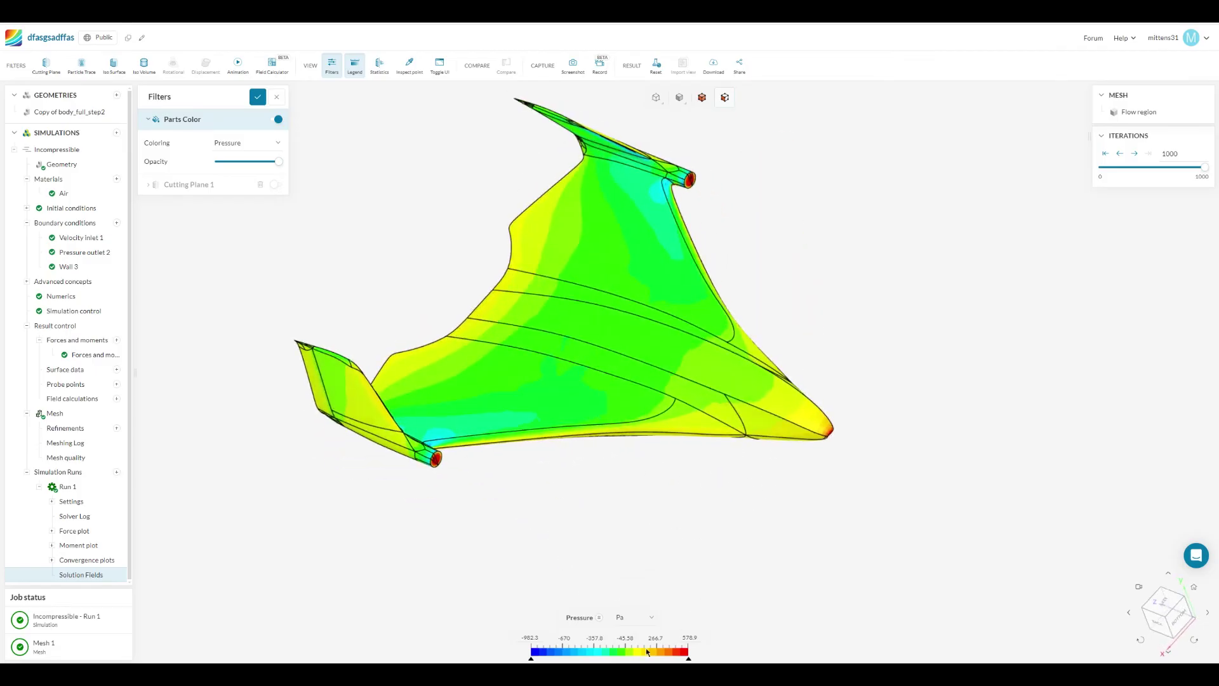
scroll(647, 652, up, 2)
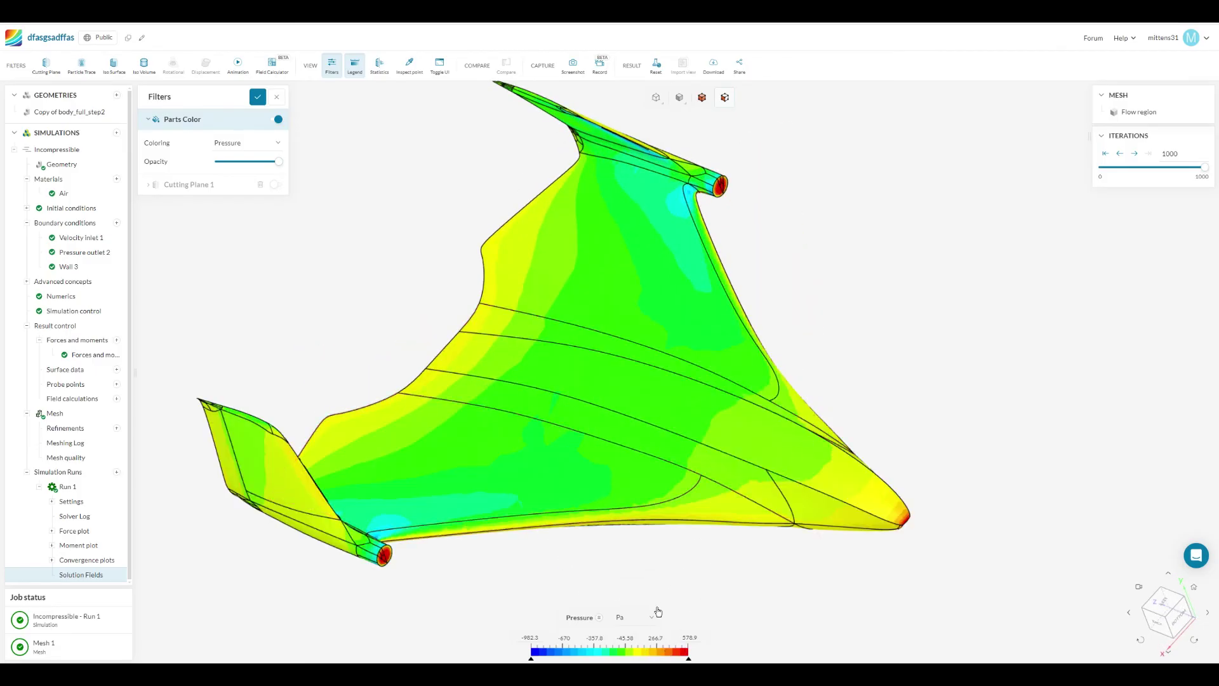
right_click(668, 653)
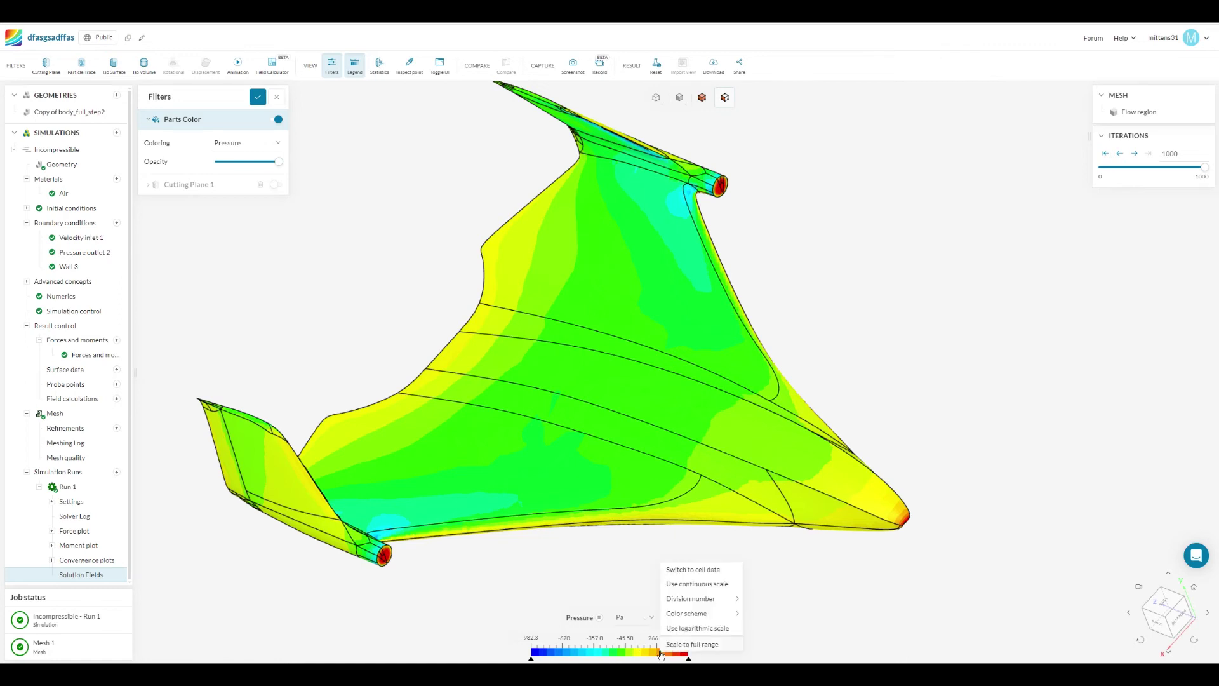
mouse_move(701, 613)
click(726, 586)
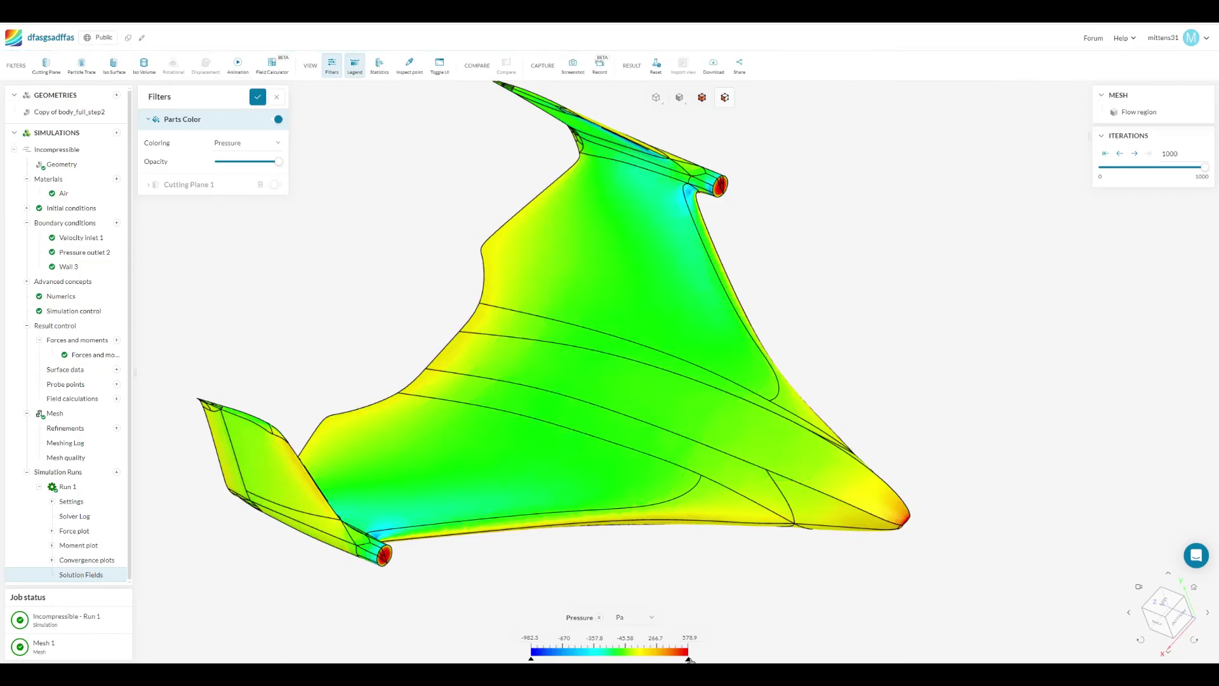
drag(690, 661, 679, 660)
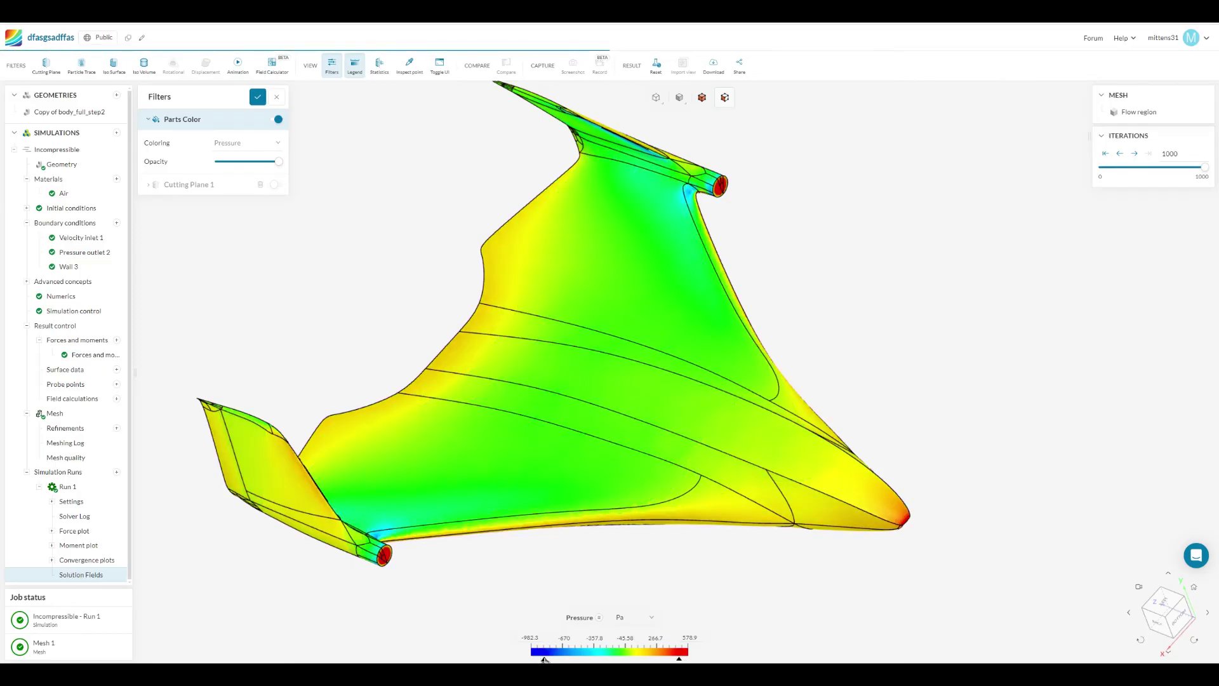
drag(544, 661, 545, 660)
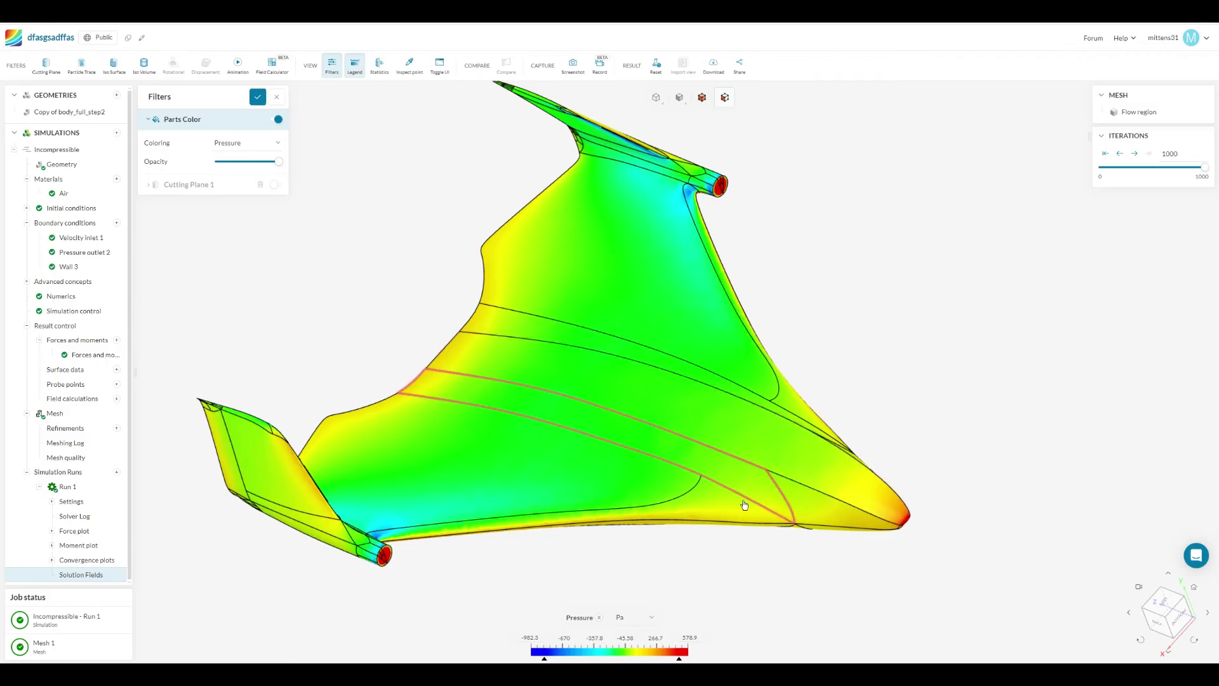
Narrow the pressure legend's color range to about -500 to 270 Pa to bring out the craft's surface pressure differences.
mouse_move(801, 580)
mouse_down()
mouse_move(846, 544)
mouse_move(943, 544)
mouse_move(895, 588)
mouse_move(632, 585)
mouse_move(790, 593)
mouse_up()
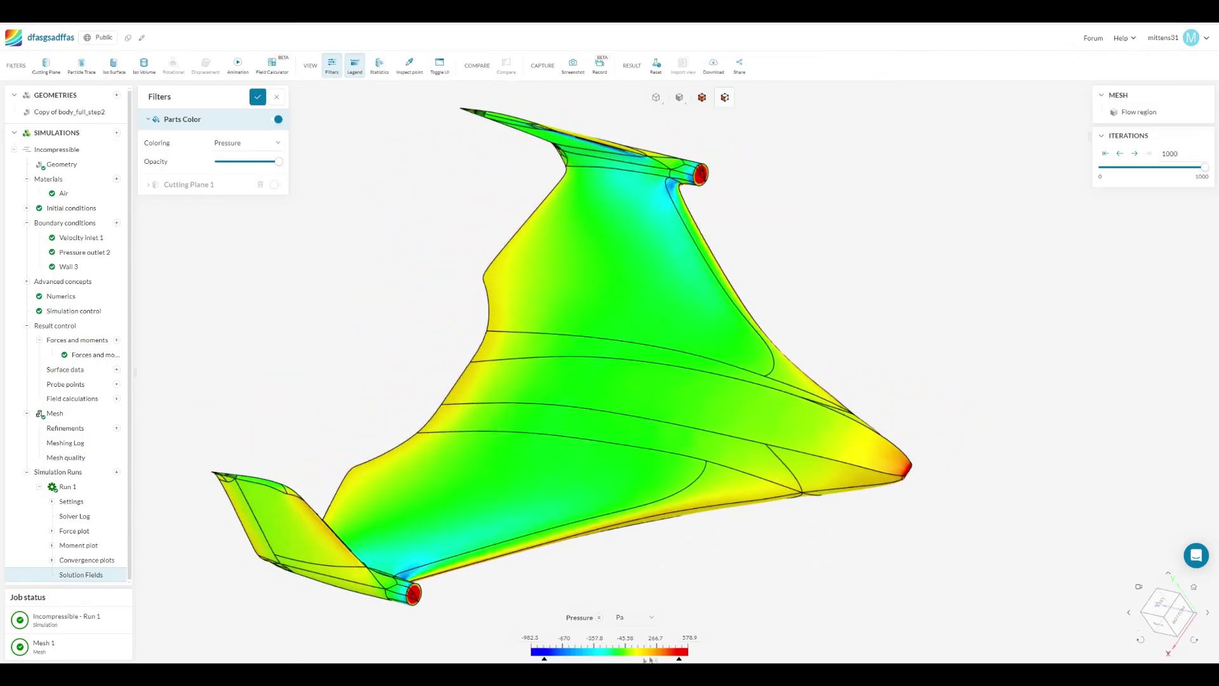
drag(680, 660, 673, 660)
drag(544, 661, 552, 661)
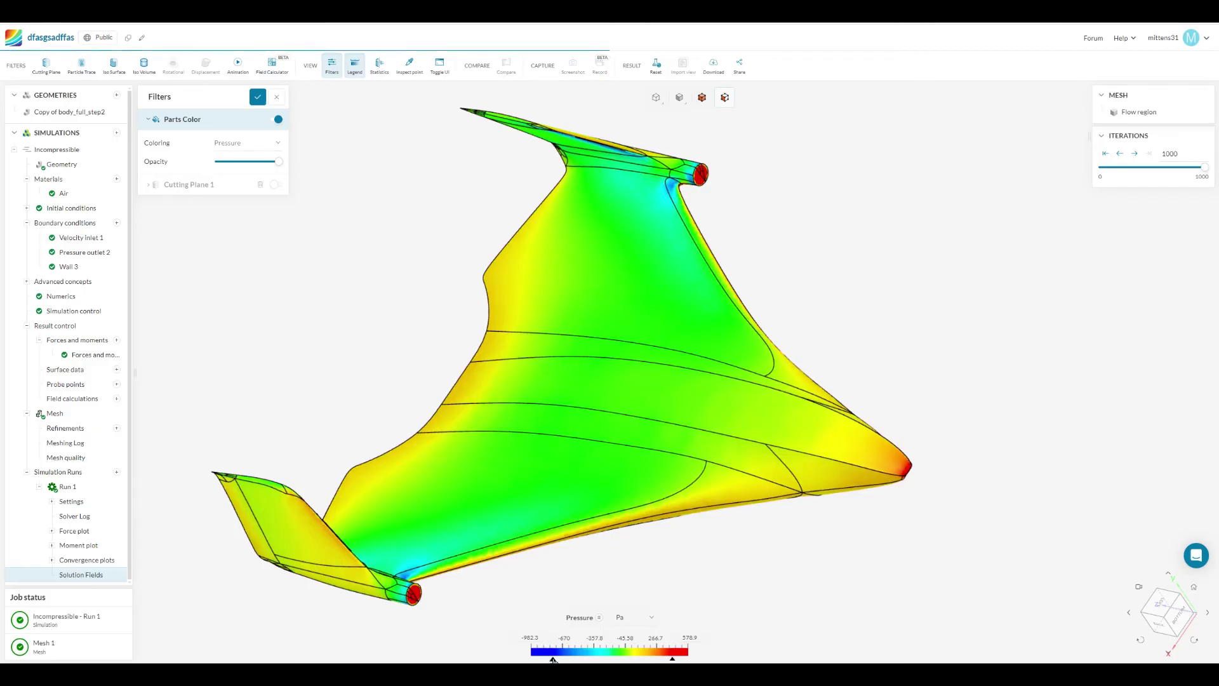
drag(673, 660, 652, 660)
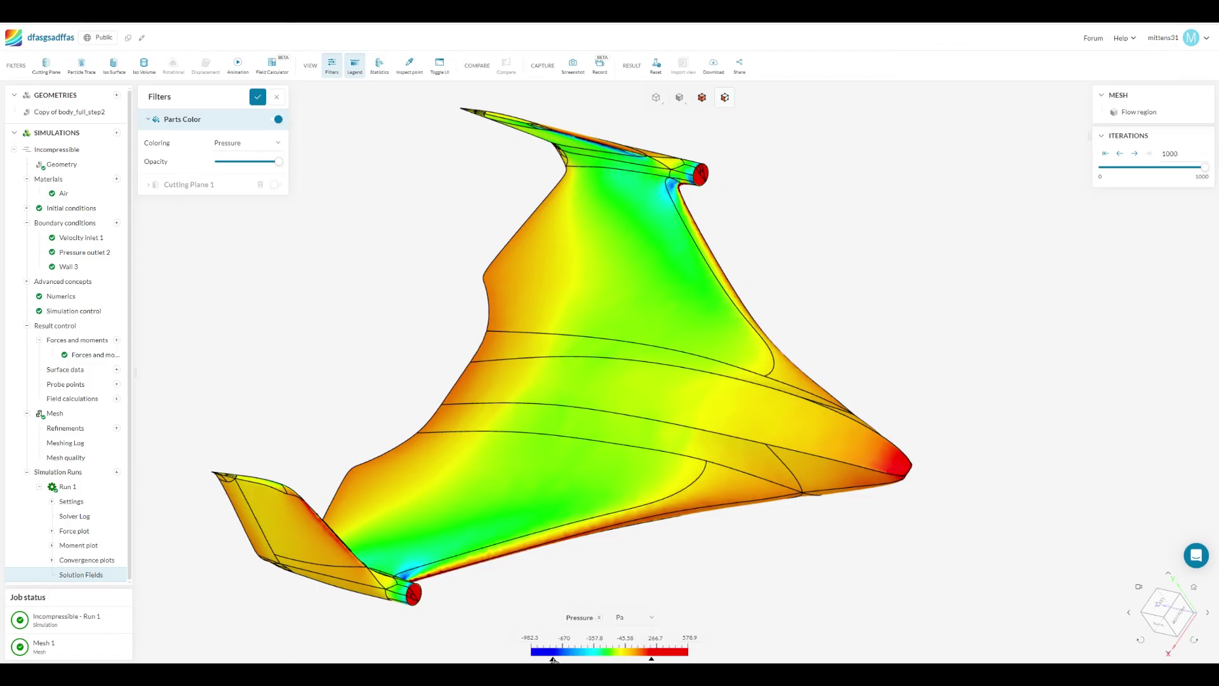
drag(553, 660, 574, 660)
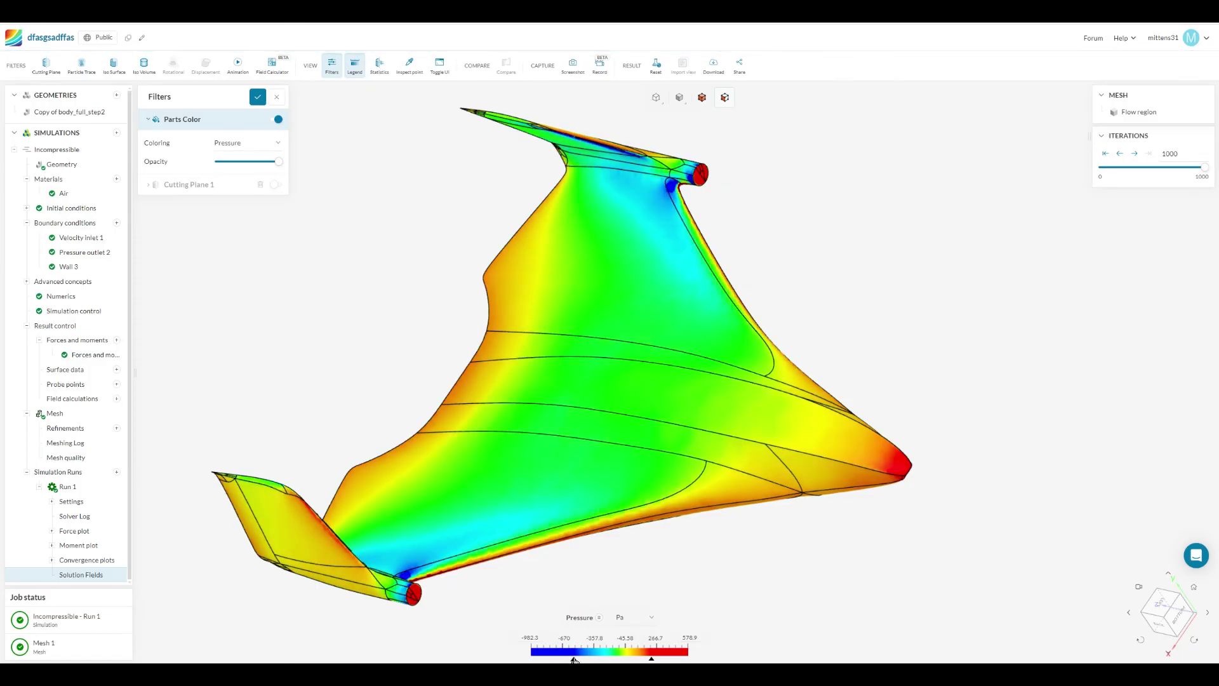
drag(574, 661, 580, 661)
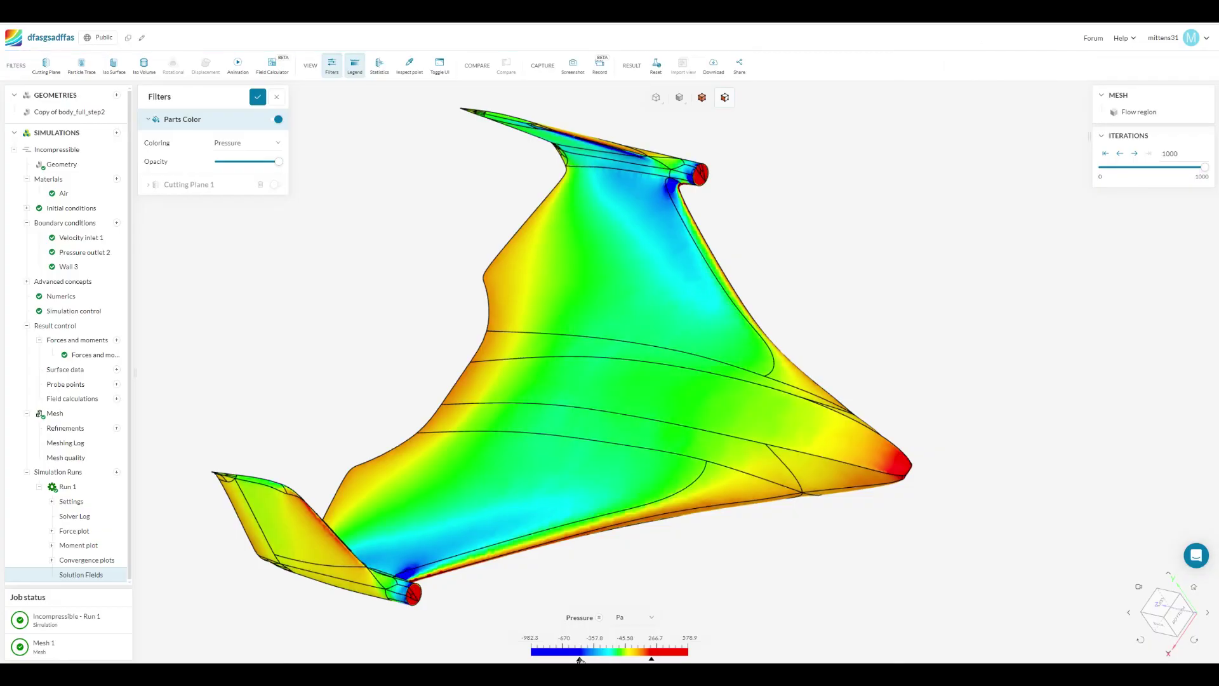
drag(651, 661, 657, 660)
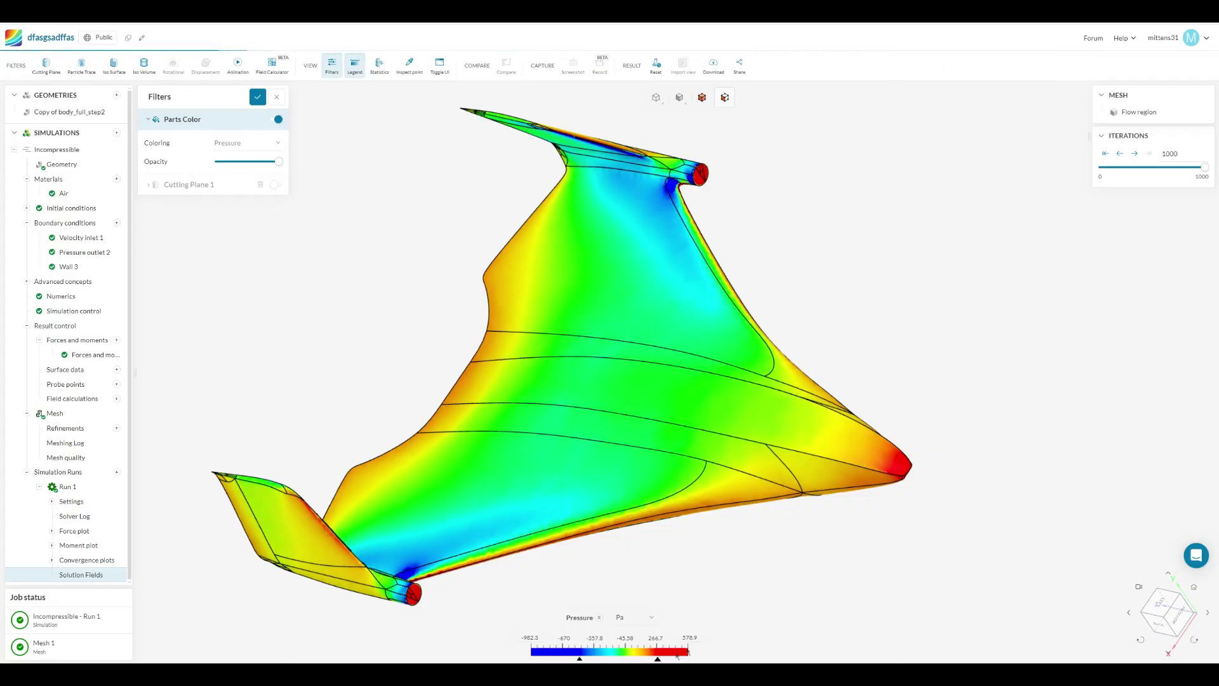
Examine the surface pressure distribution on the craft's upper side, nose, wing-tip pods and underside from several angles.
drag(693, 603, 1024, 427)
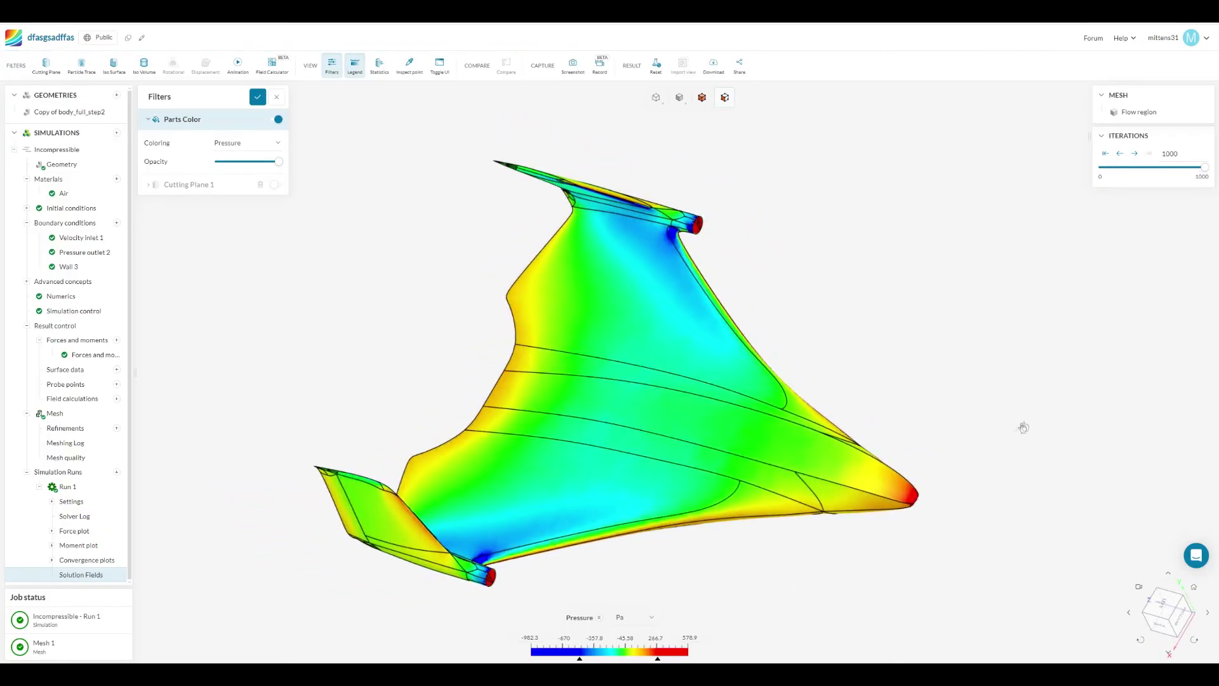
drag(298, 569, 879, 346)
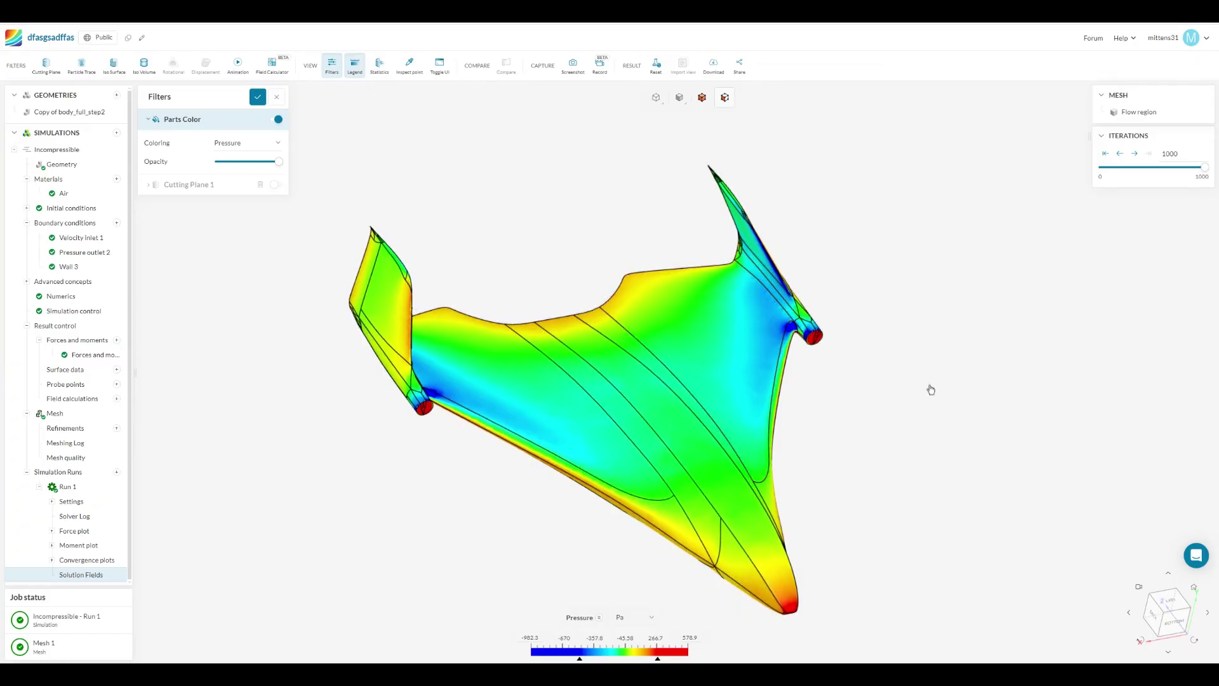
drag(928, 386, 781, 294)
drag(849, 459, 675, 538)
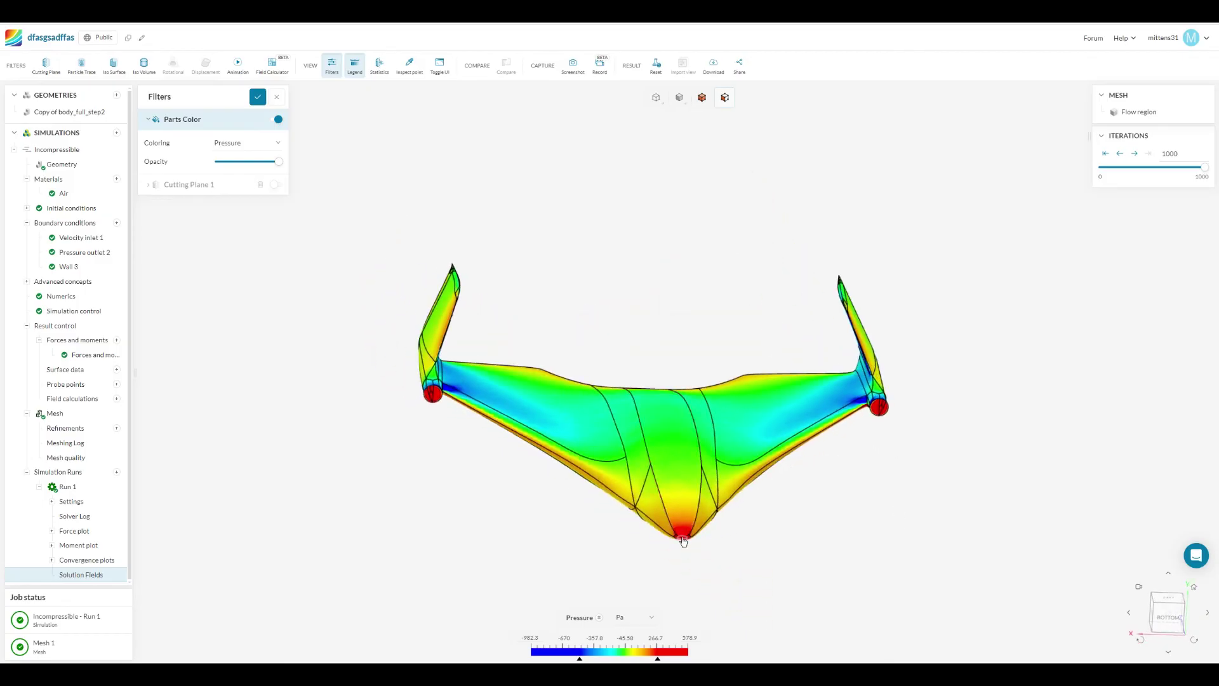
drag(876, 451, 903, 437)
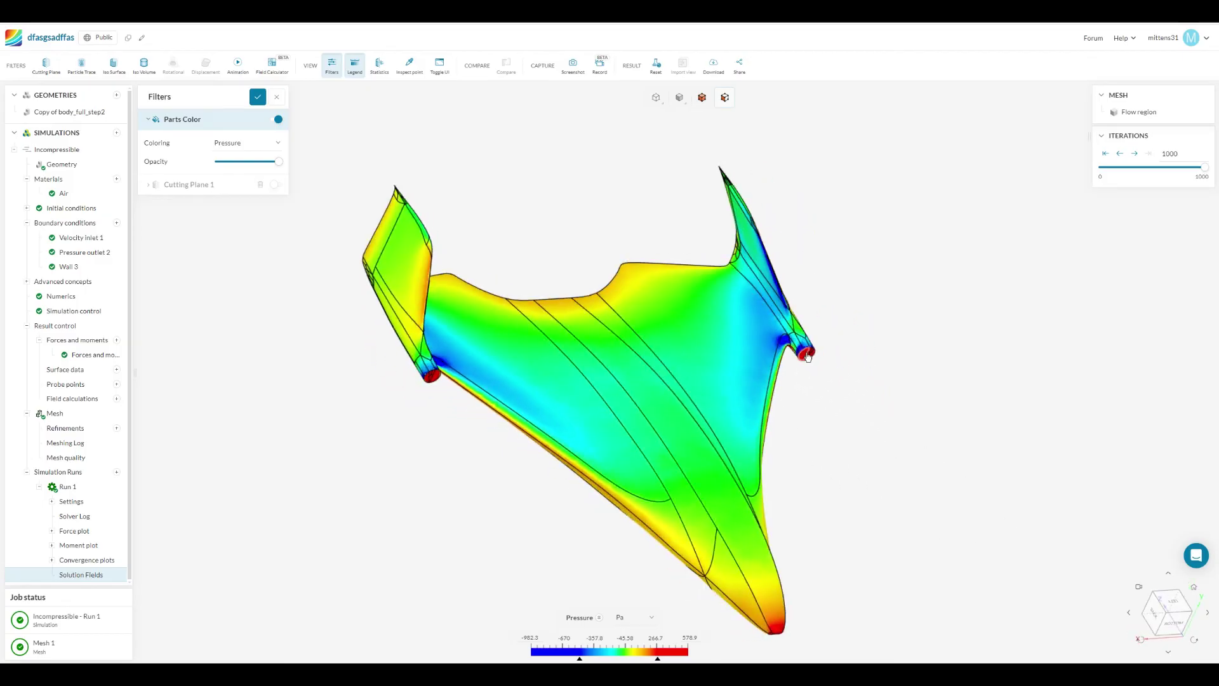
drag(851, 445, 621, 238)
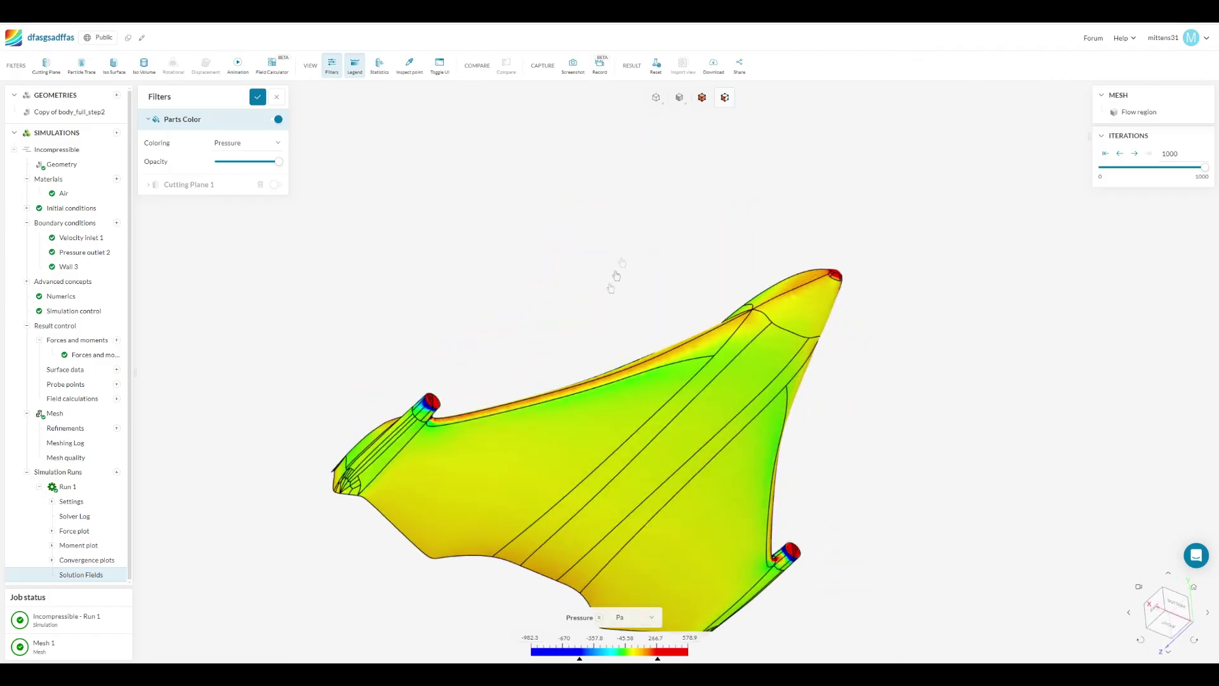
drag(616, 275, 601, 398)
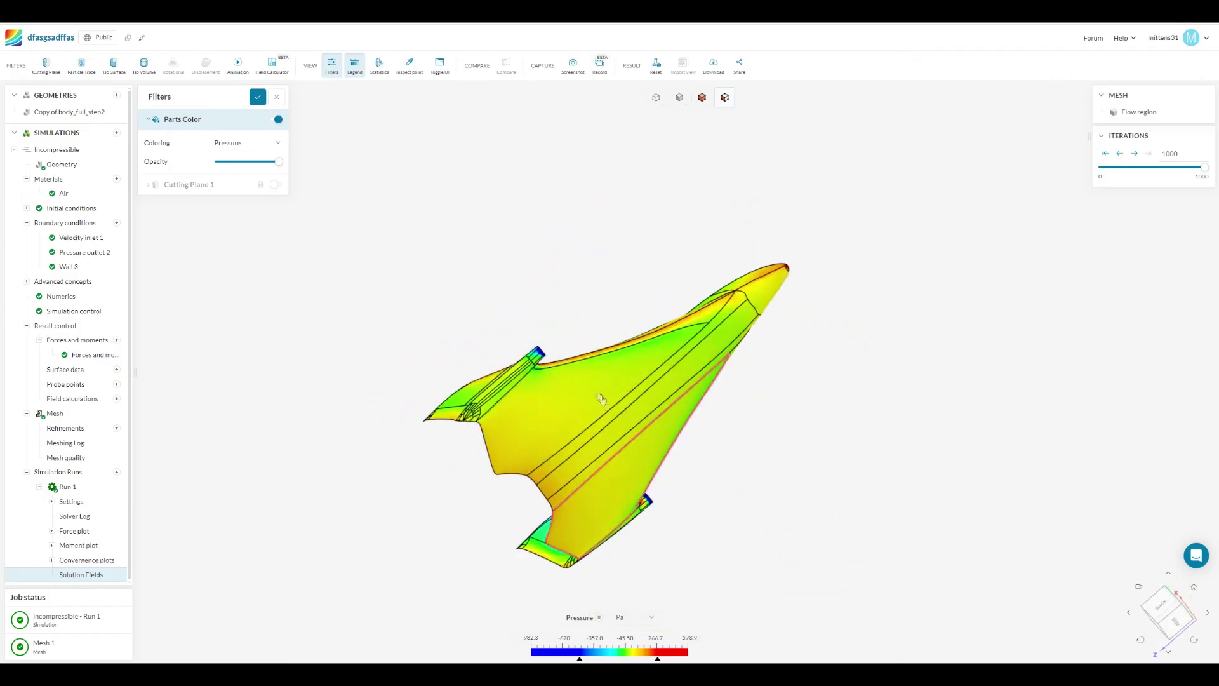
mouse_move(797, 452)
mouse_down()
mouse_move(1026, 563)
mouse_move(702, 519)
mouse_move(604, 555)
mouse_move(466, 555)
mouse_move(846, 565)
mouse_move(738, 583)
mouse_move(628, 569)
mouse_move(705, 580)
mouse_move(653, 519)
mouse_move(654, 567)
mouse_move(704, 432)
mouse_move(689, 462)
mouse_move(654, 424)
mouse_move(762, 381)
mouse_move(801, 478)
mouse_move(718, 545)
mouse_up()
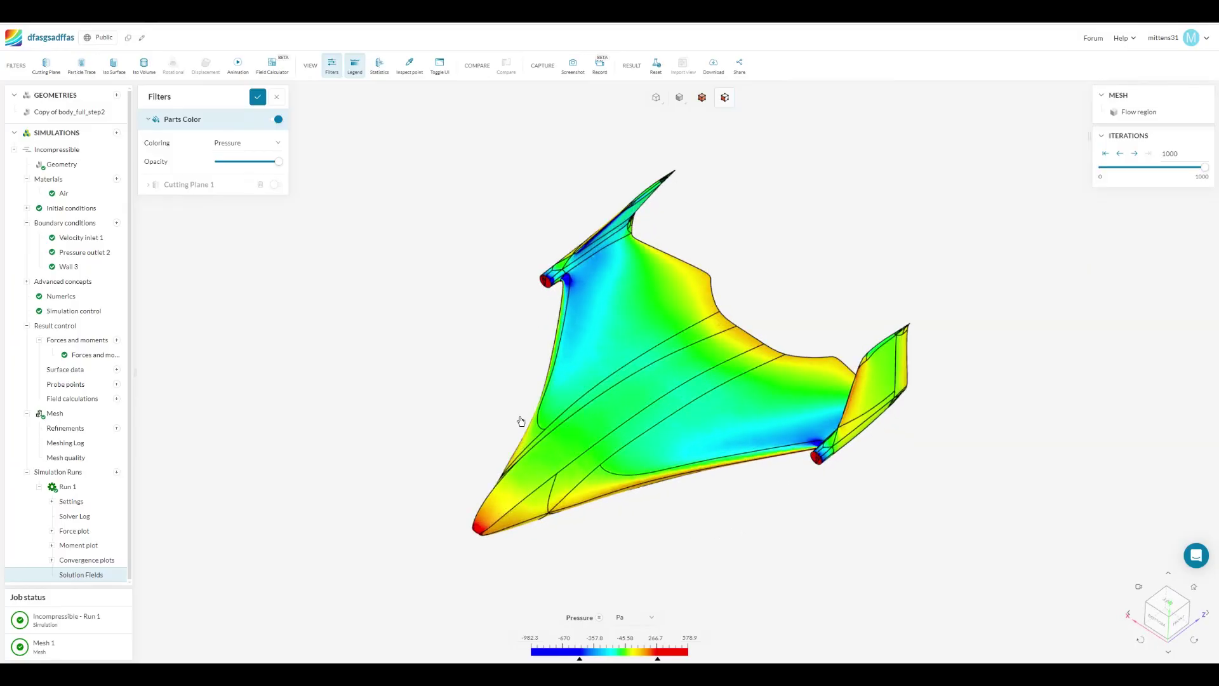
right_drag(496, 377, 406, 354)
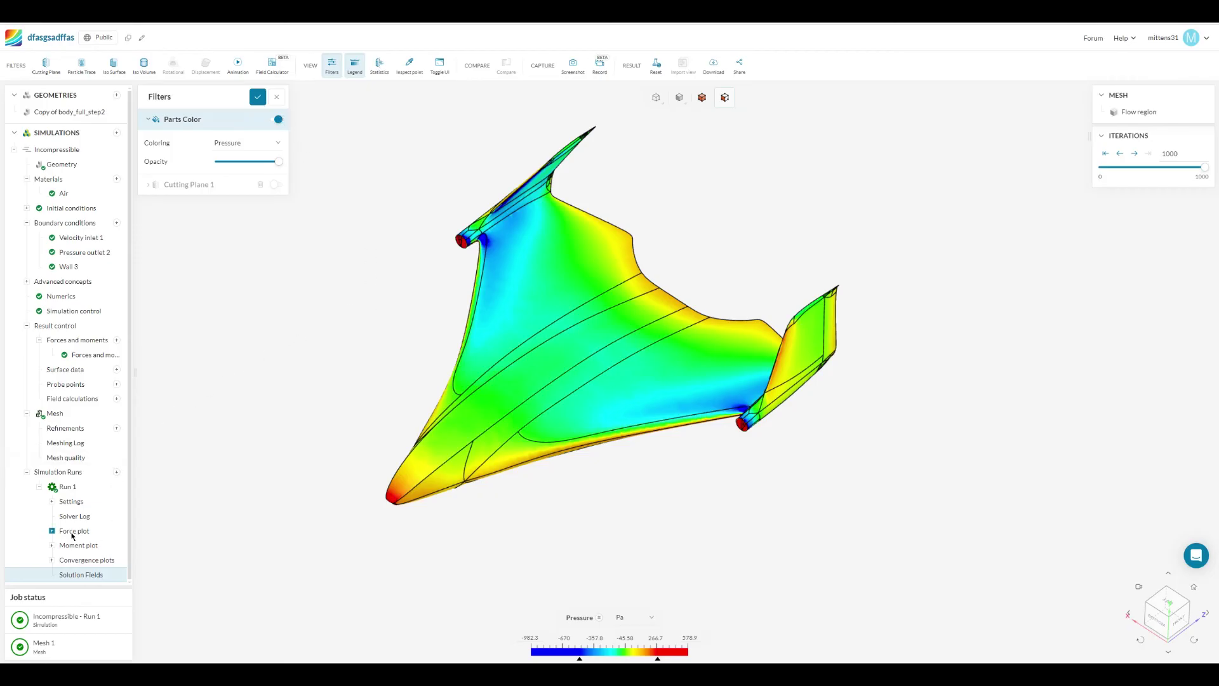
Open the Forces and moments 1 force plot of Run 1, widen the simulation tree and read the Total force y curve.
click(52, 531)
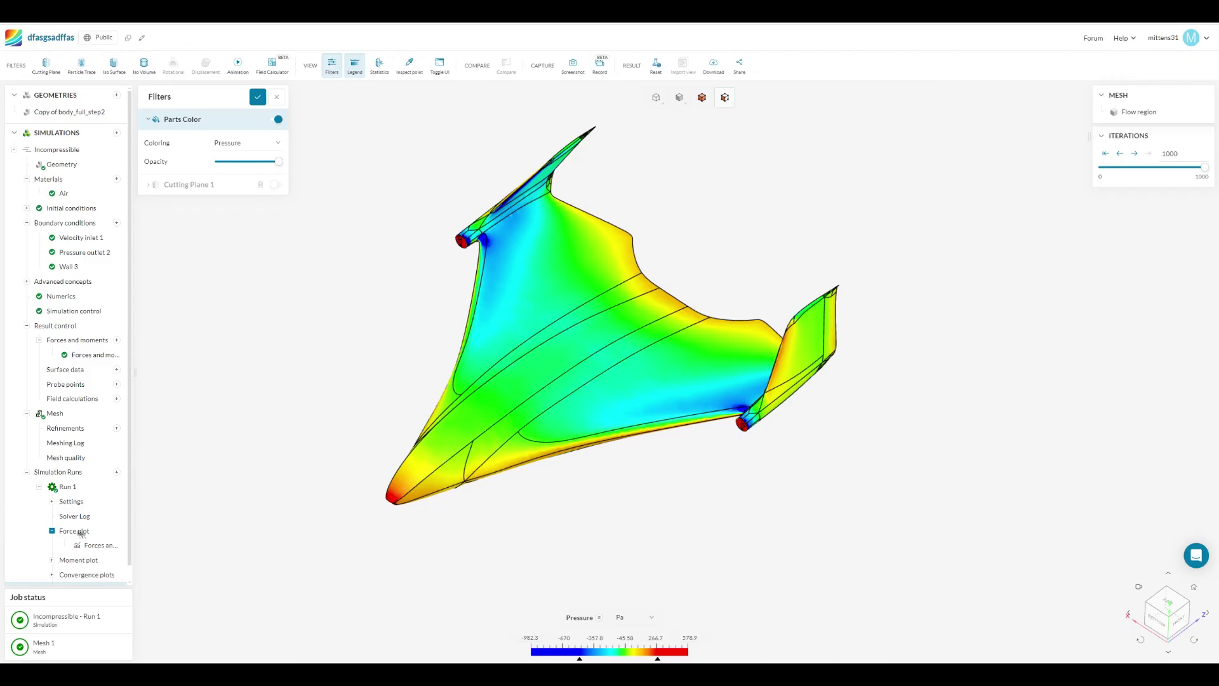
click(124, 546)
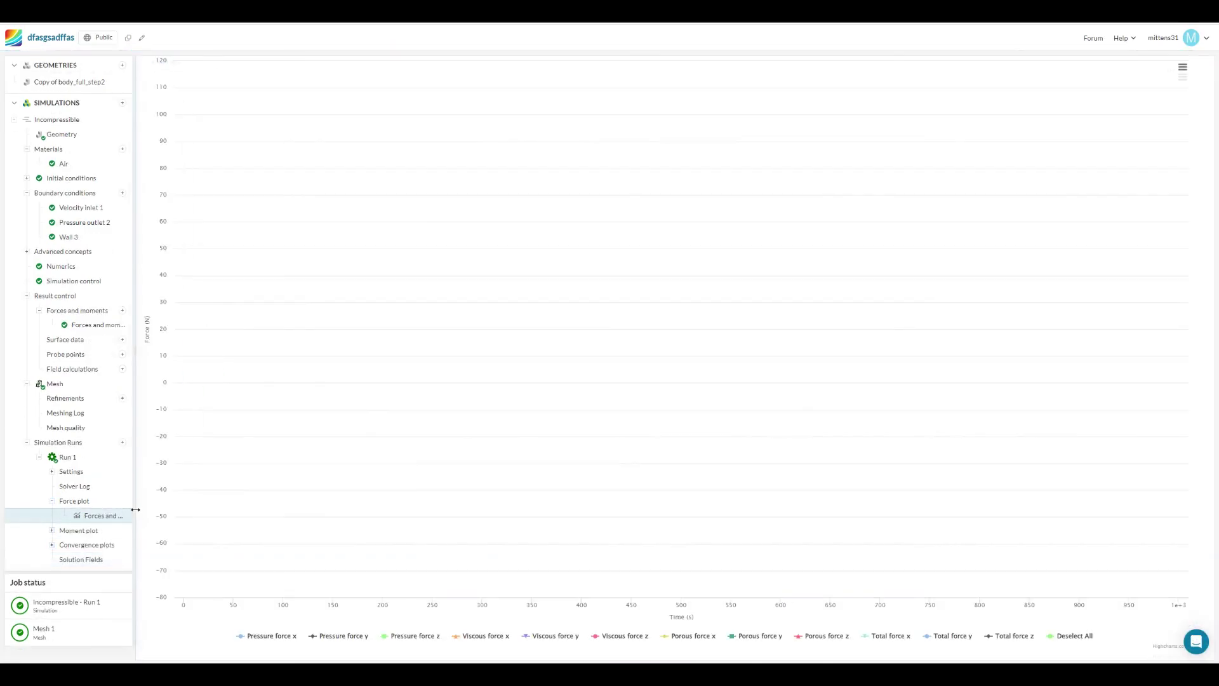
drag(136, 509, 161, 510)
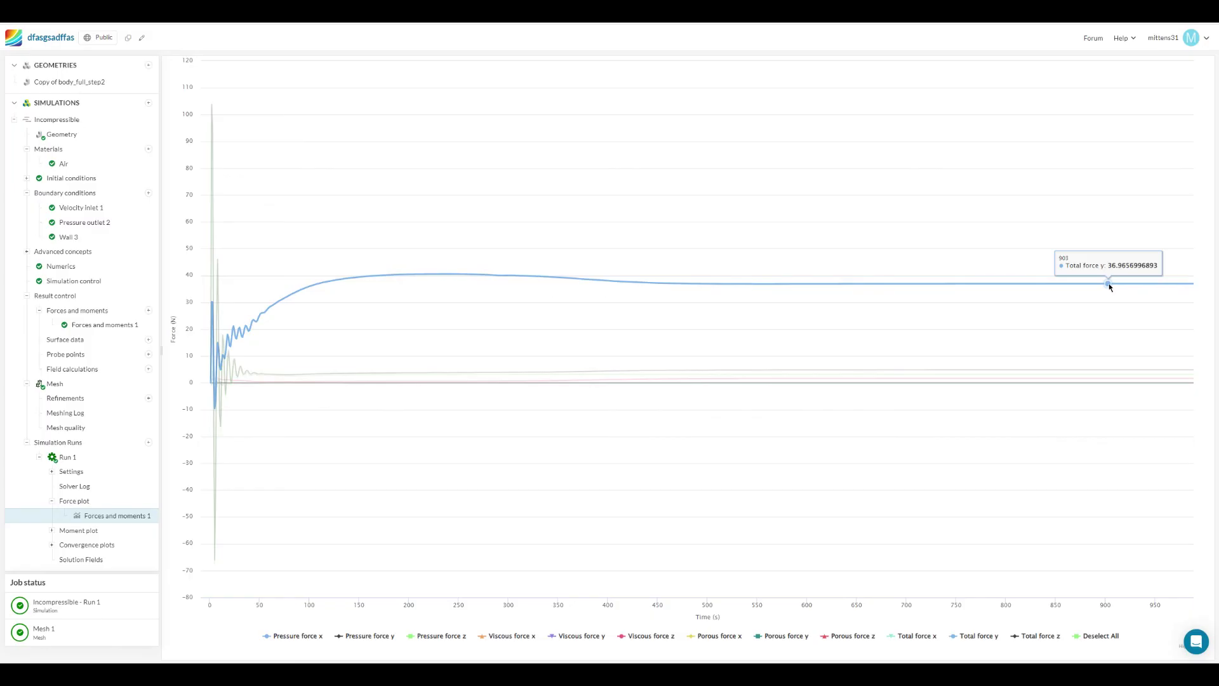
Return to the post-processed results of Run 1 and add a particle trace.
click(81, 459)
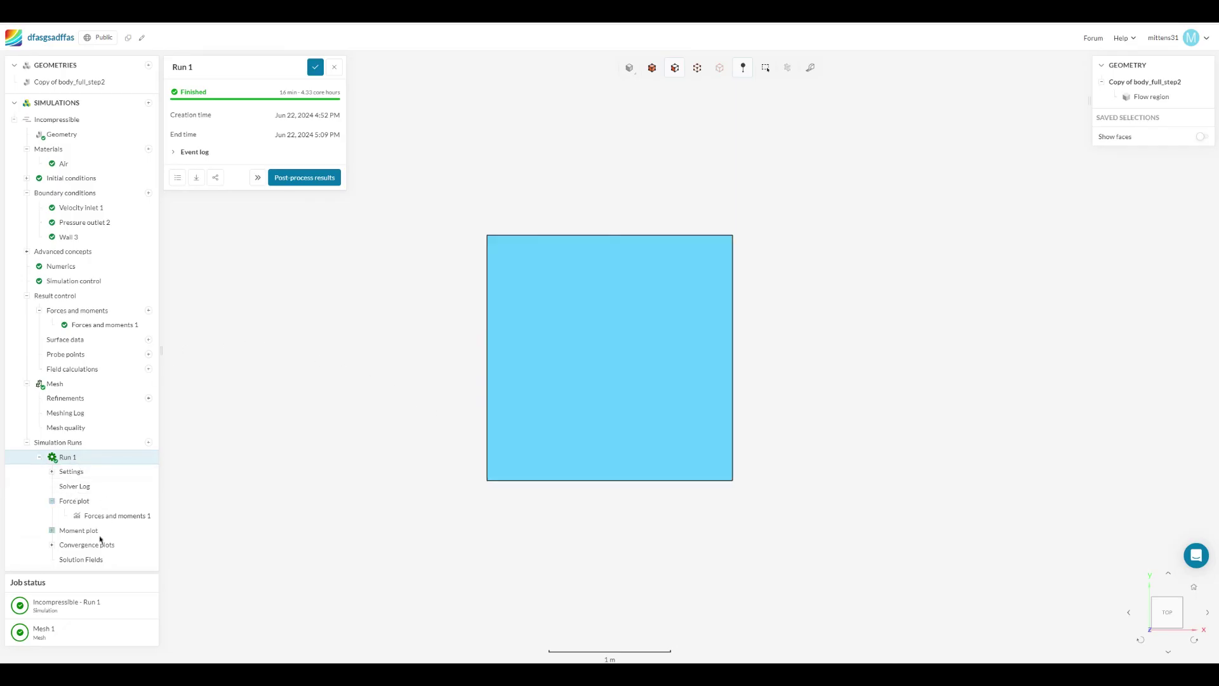
click(311, 182)
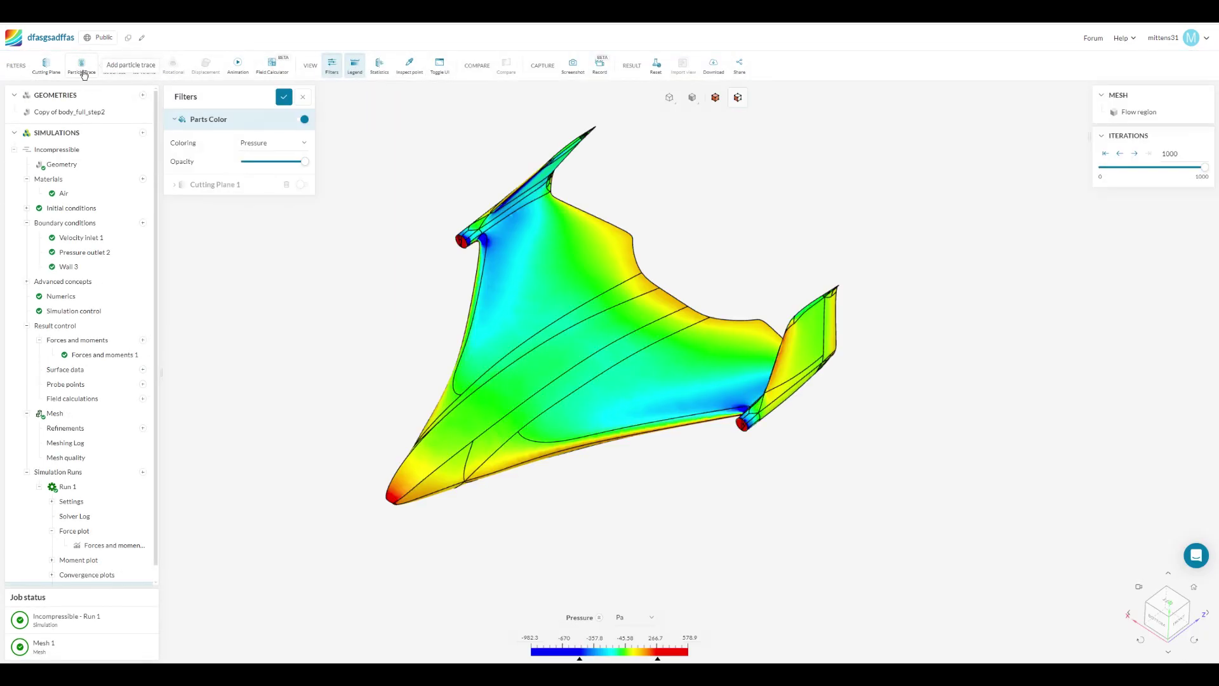
click(81, 66)
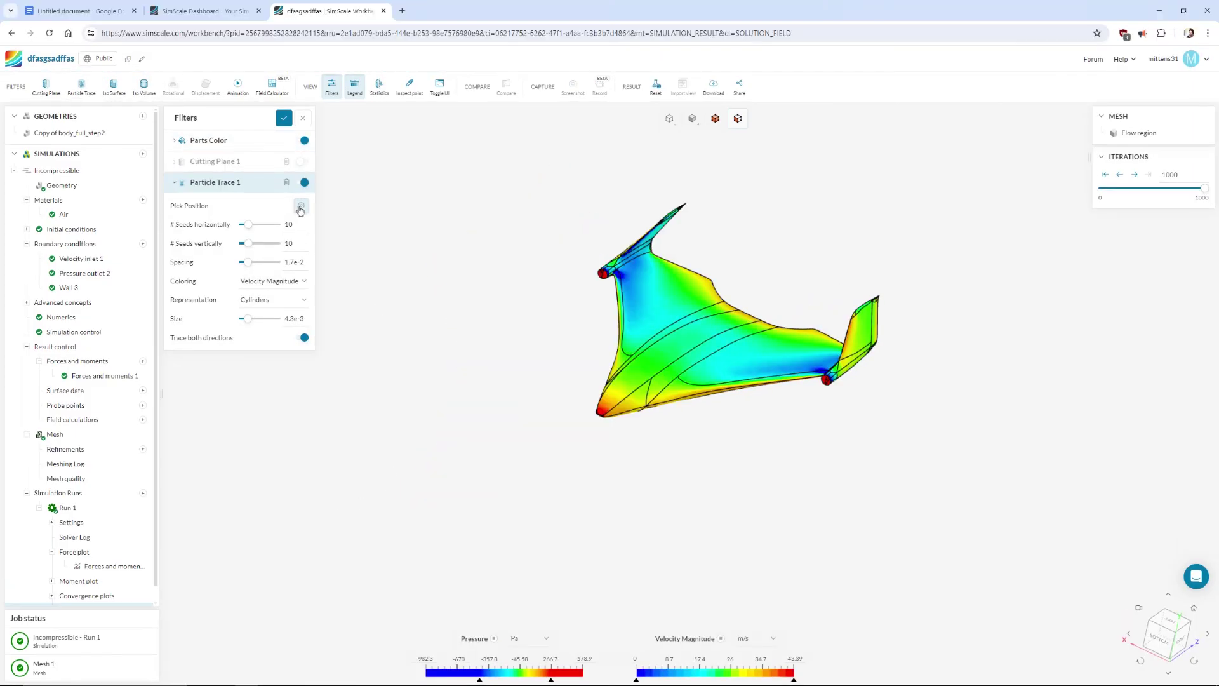
Invert the visibility to bring back the flow region box and place the Particle Trace 1 seeds near the middle of one box face.
scroll(469, 372, down, 5)
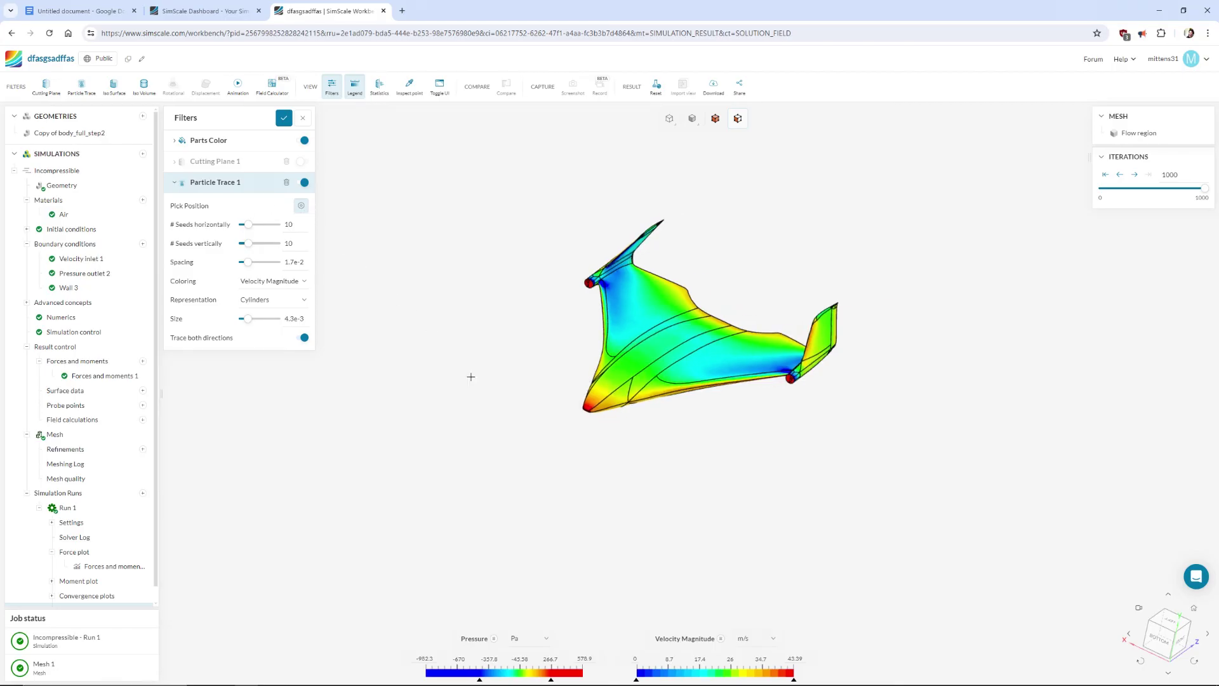
click(303, 207)
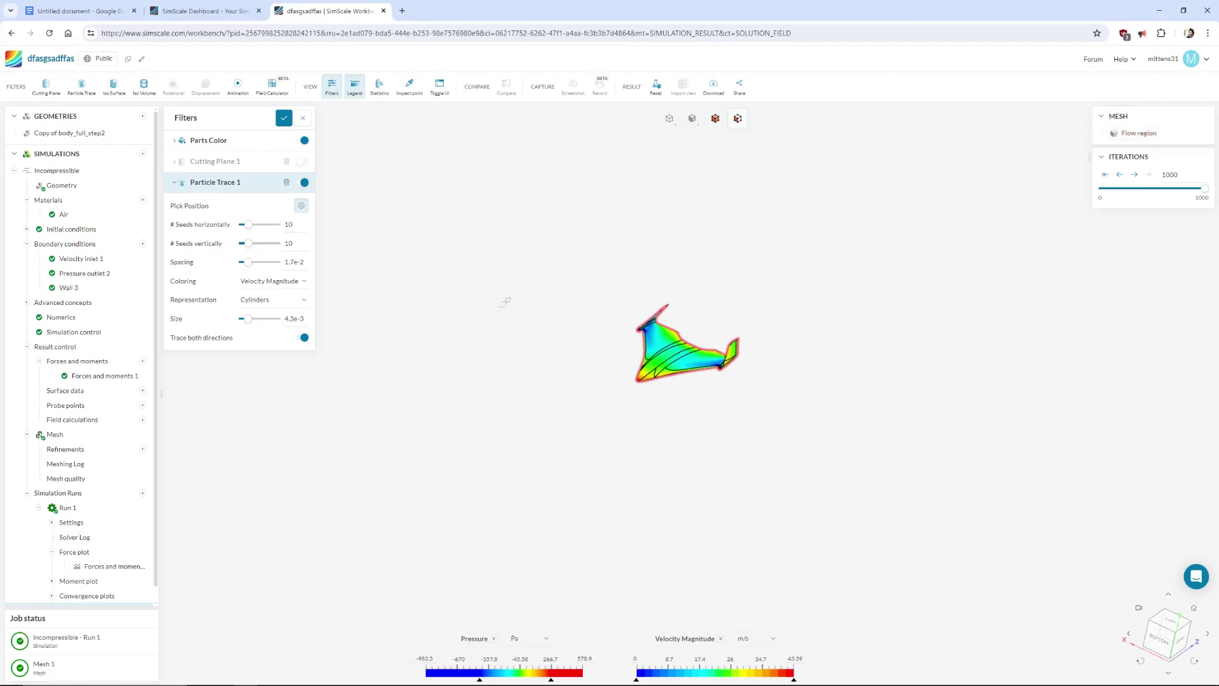
drag(506, 301, 819, 329)
drag(619, 365, 609, 394)
right_click(483, 363)
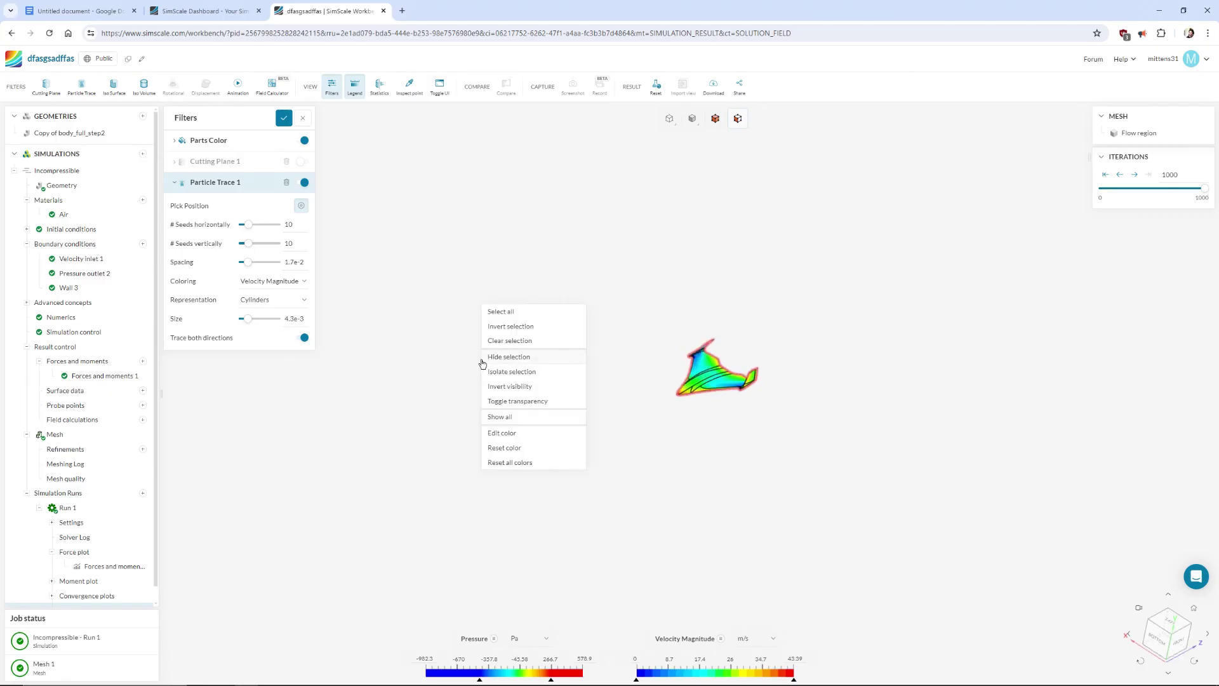
click(510, 386)
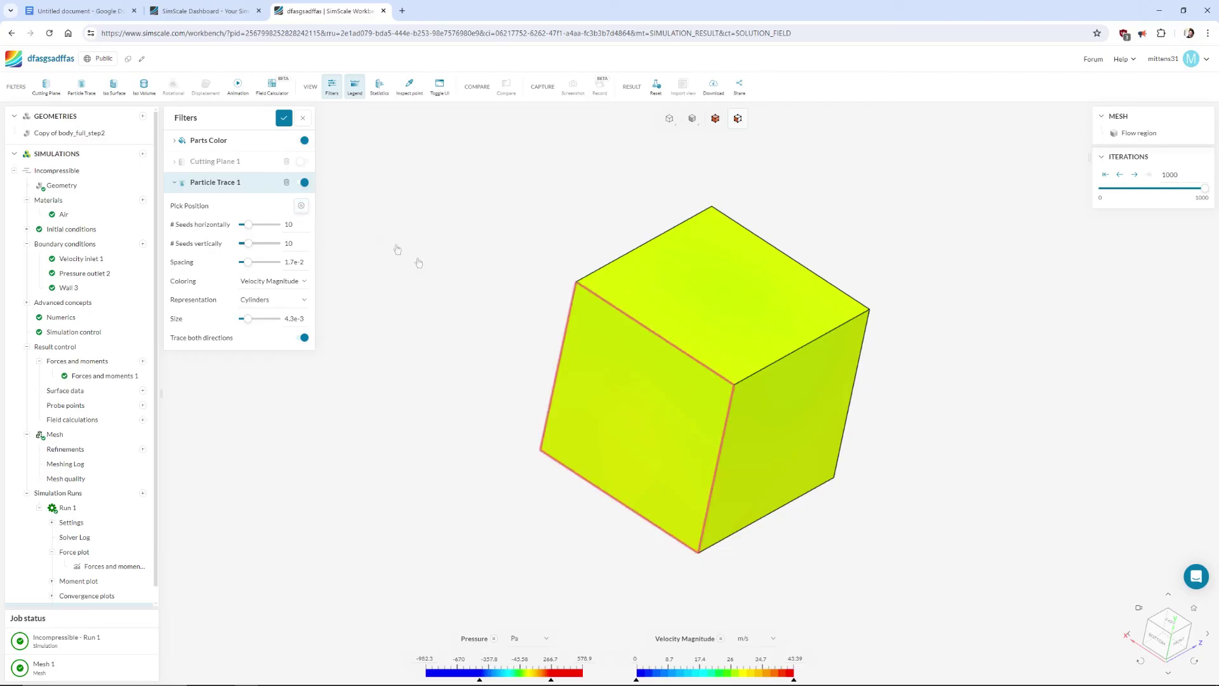
click(634, 419)
Invert the visibility again to hide the flow region box and view the particle traces around the craft.
scroll(619, 409, up, 5)
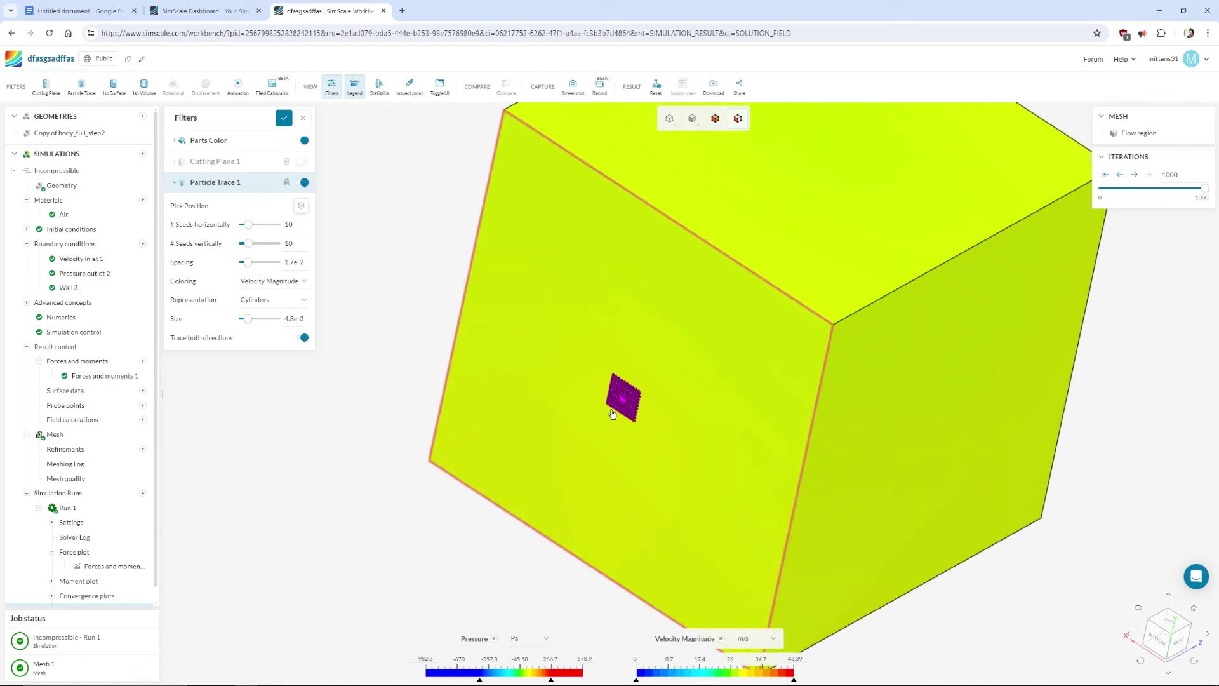
scroll(613, 414, up, 3)
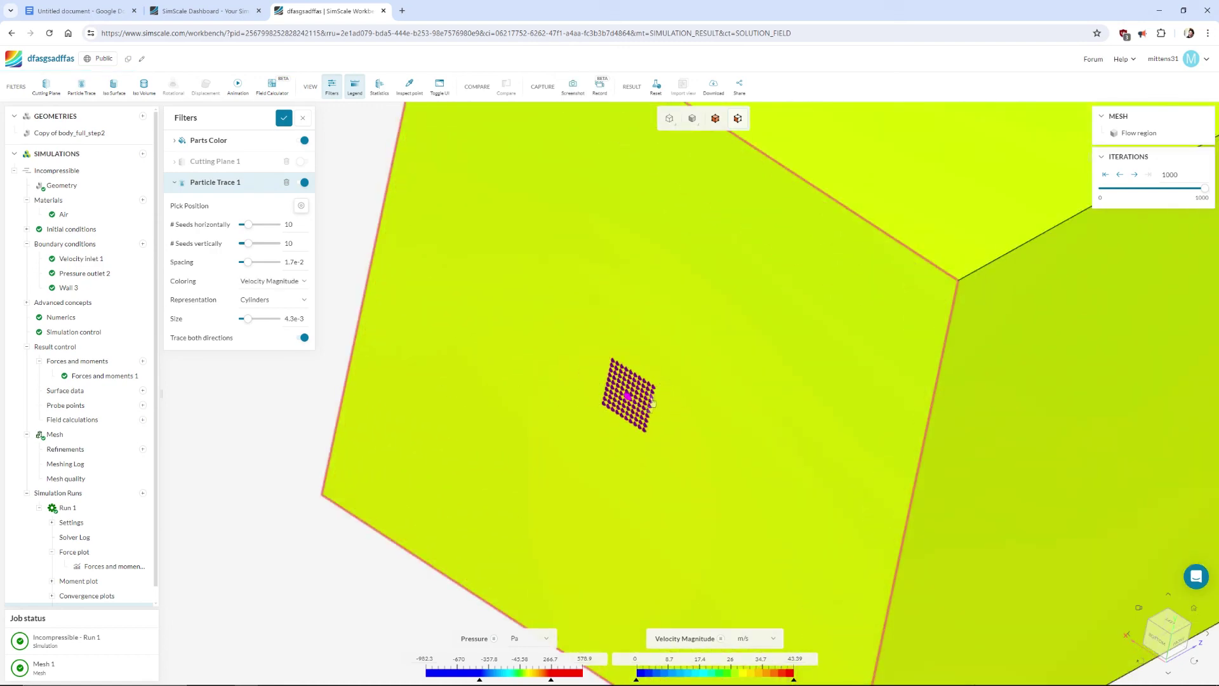
drag(597, 385, 367, 386)
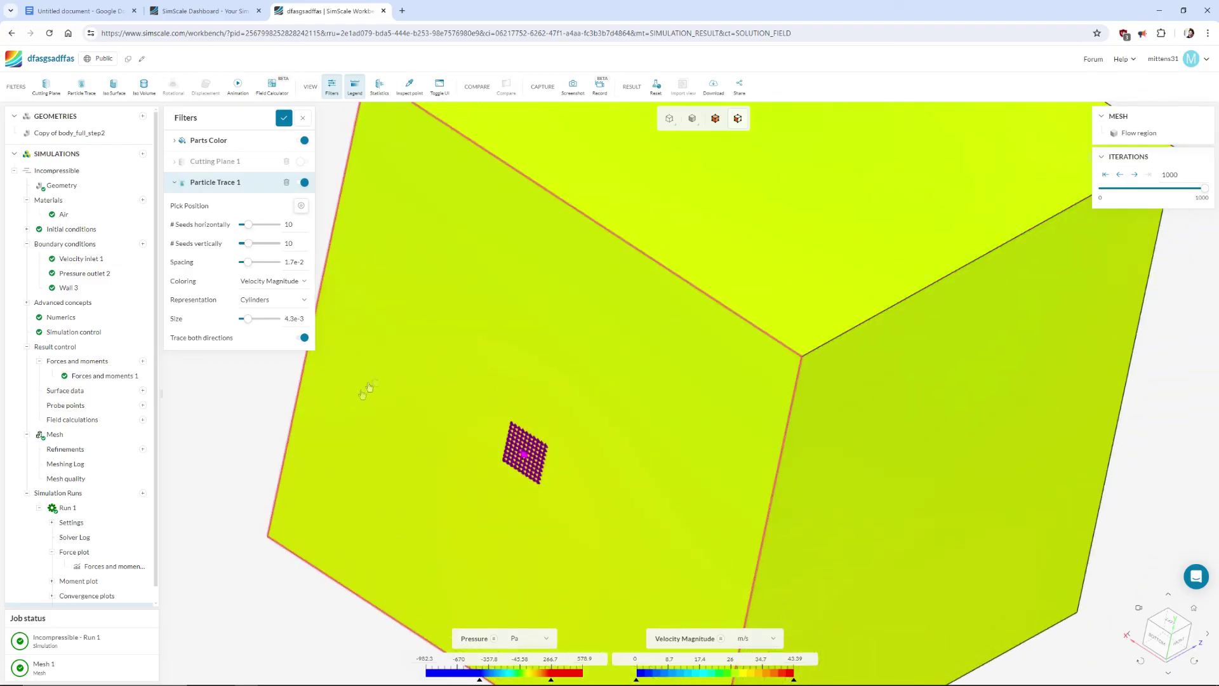
right_click(238, 440)
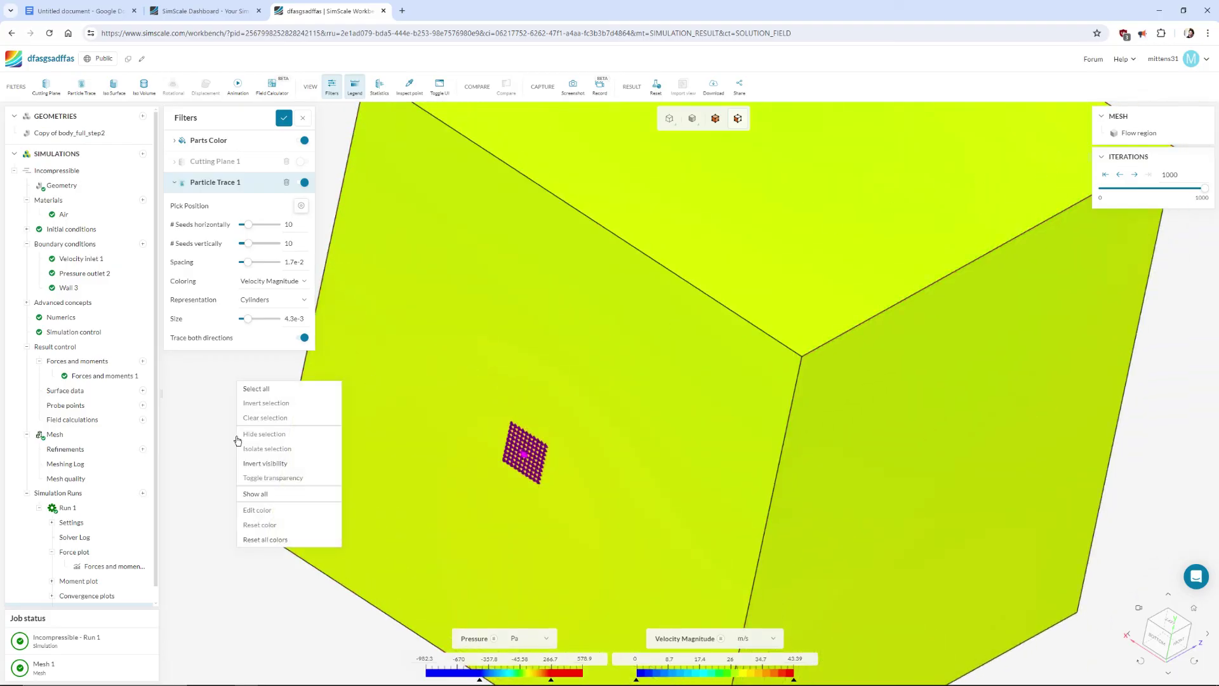
click(273, 464)
drag(710, 488, 474, 391)
drag(541, 318, 785, 261)
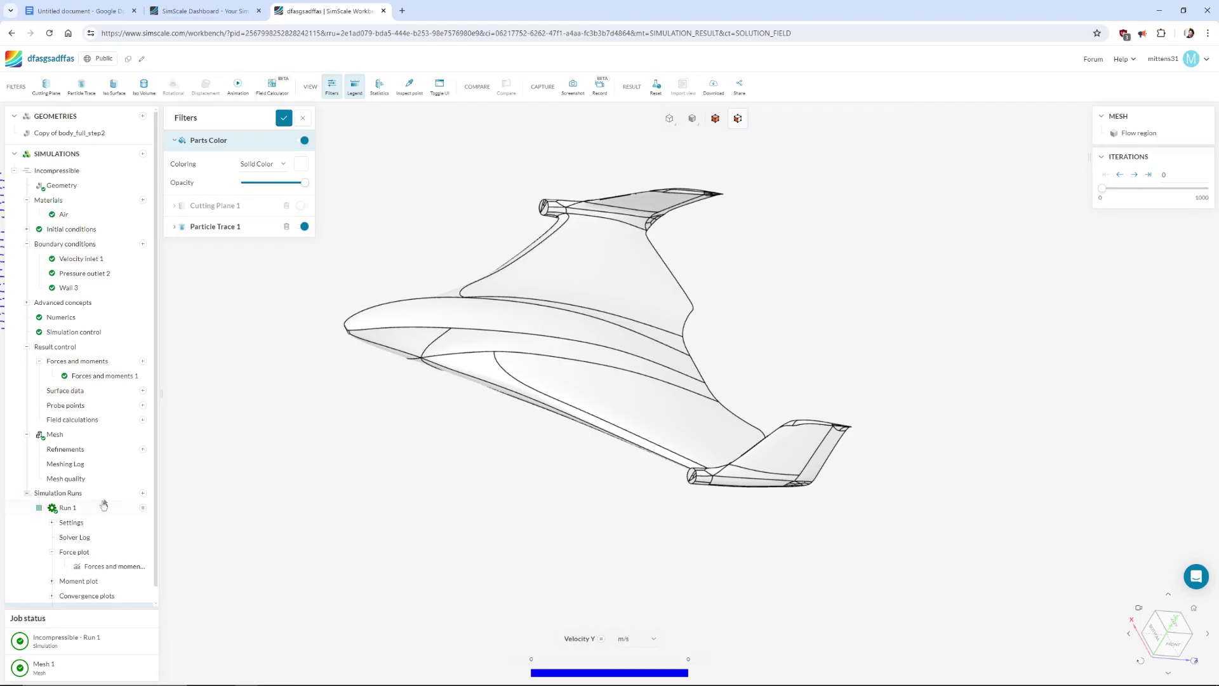
Reopen the Forces and moments 1 force plot, and open the Copy of body_full_step2 geometry.
click(100, 571)
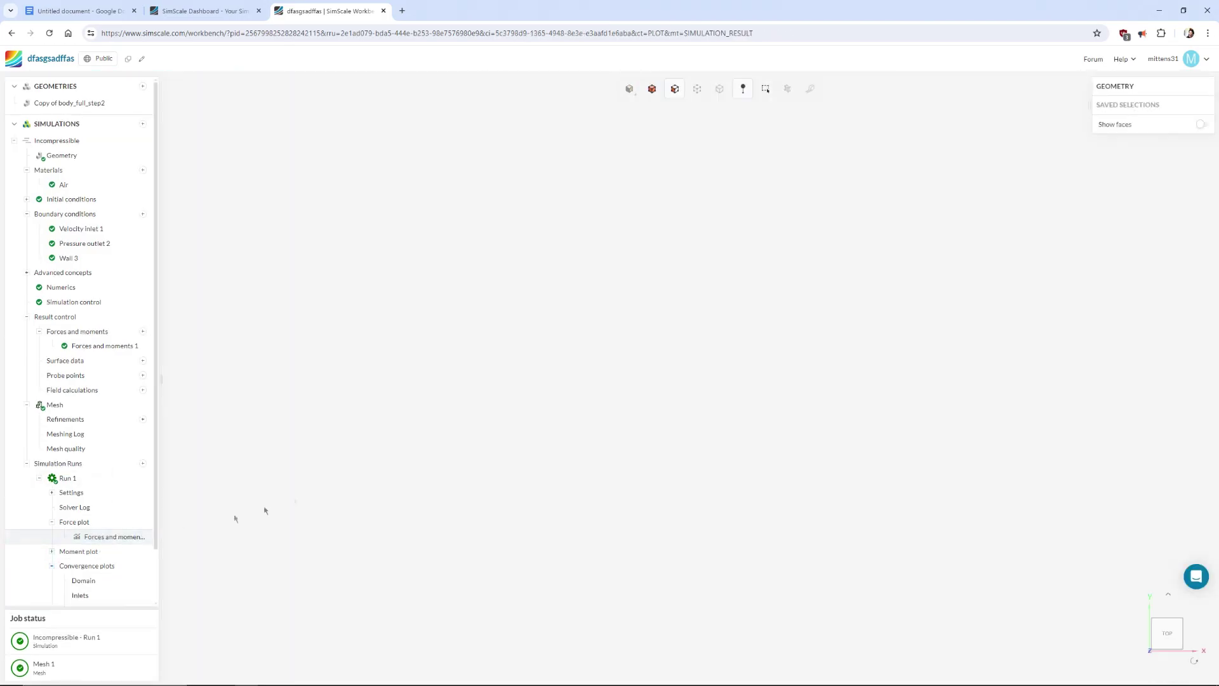
click(68, 103)
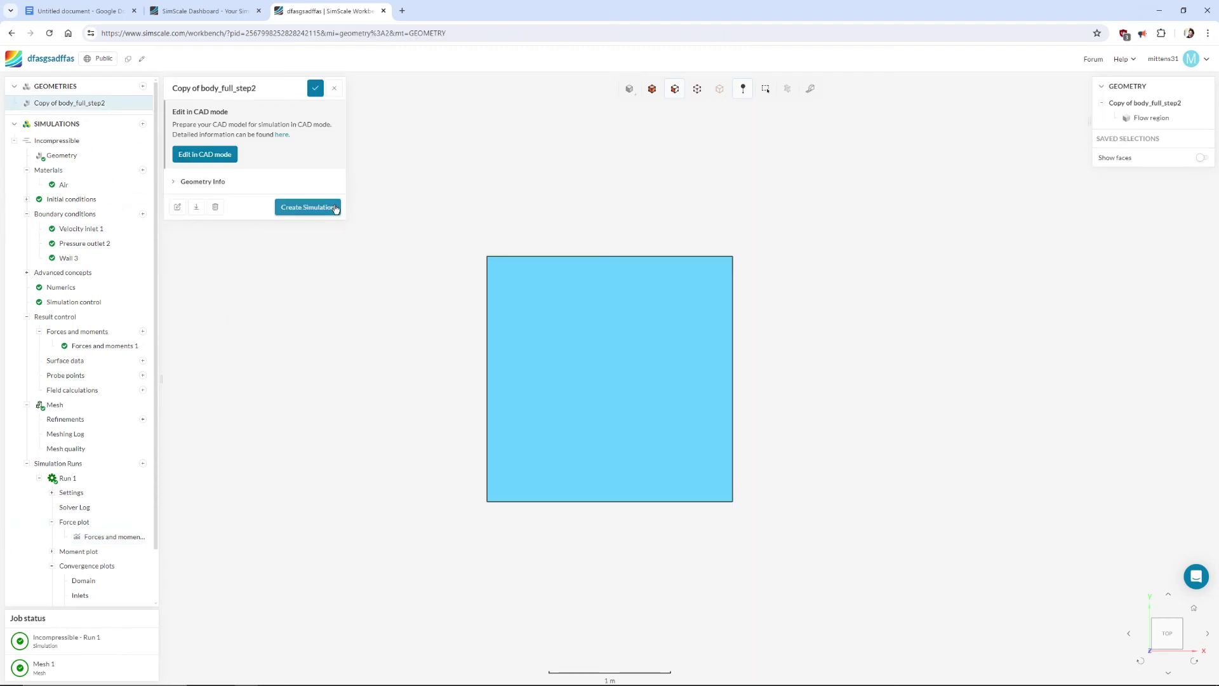